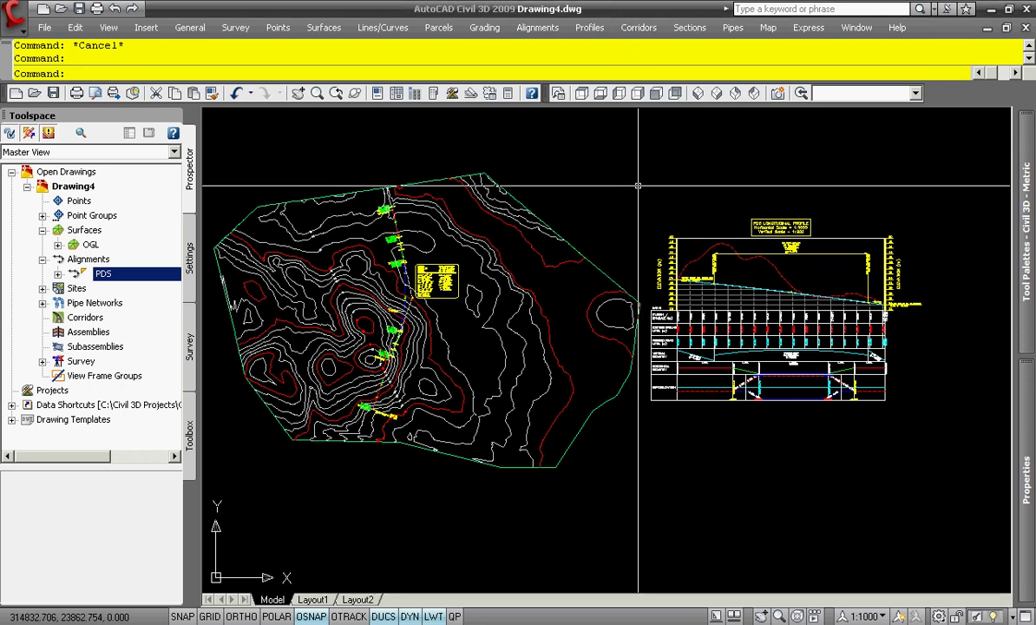
Create an assembly named PDS and place its baseline in the empty area beside the longitudinal profile view
middle_click_drag(899, 209, 583, 241)
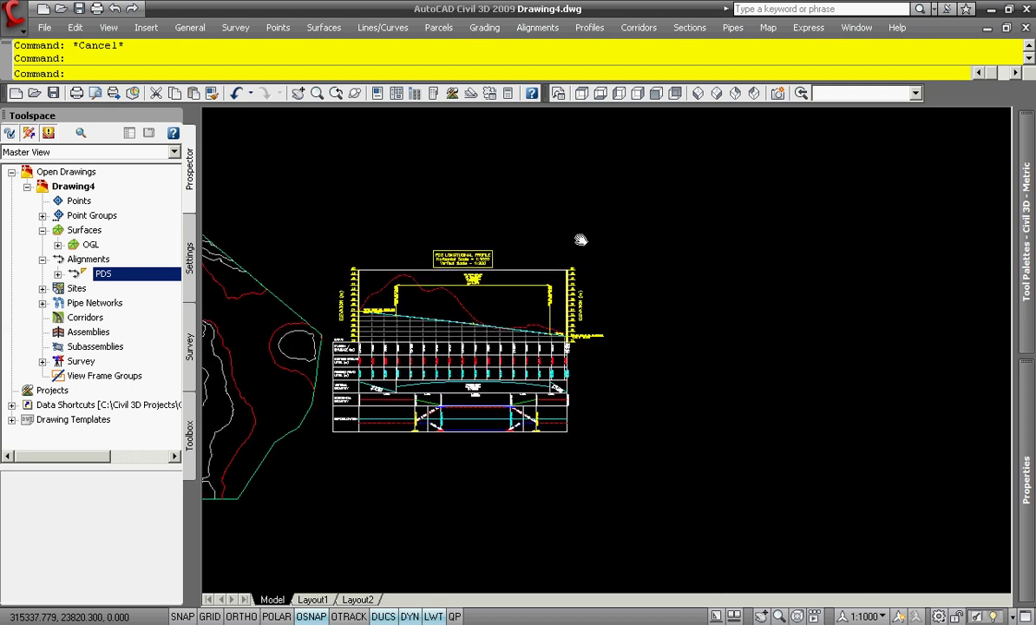
left_click(640, 28)
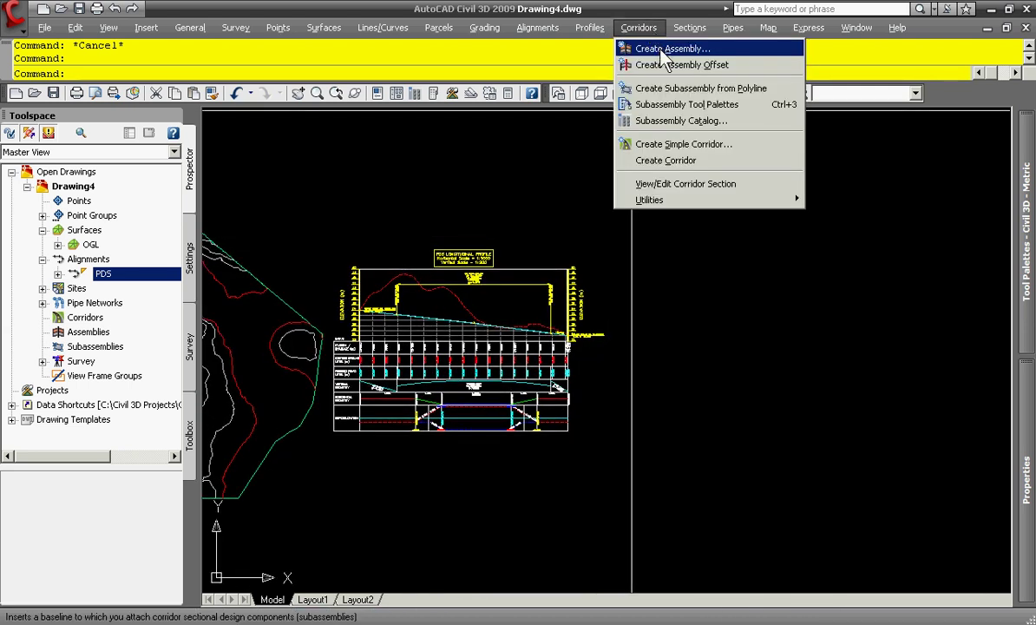
left_click(668, 50)
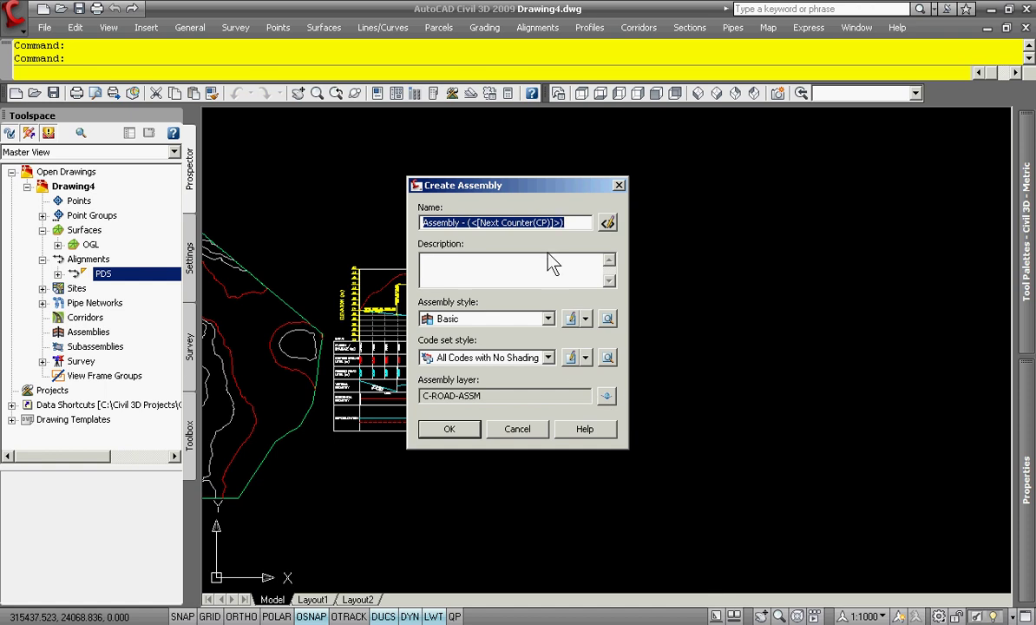
type("PDS")
left_click(459, 433)
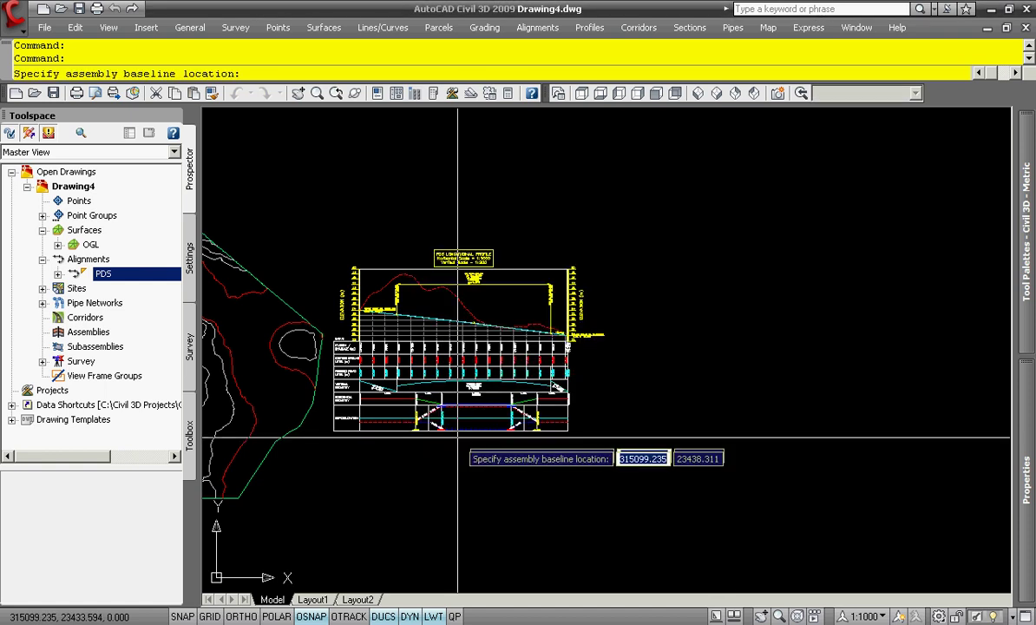
scroll(532, 454, "up", 5)
left_click(532, 454)
scroll(529, 453, "up", 5)
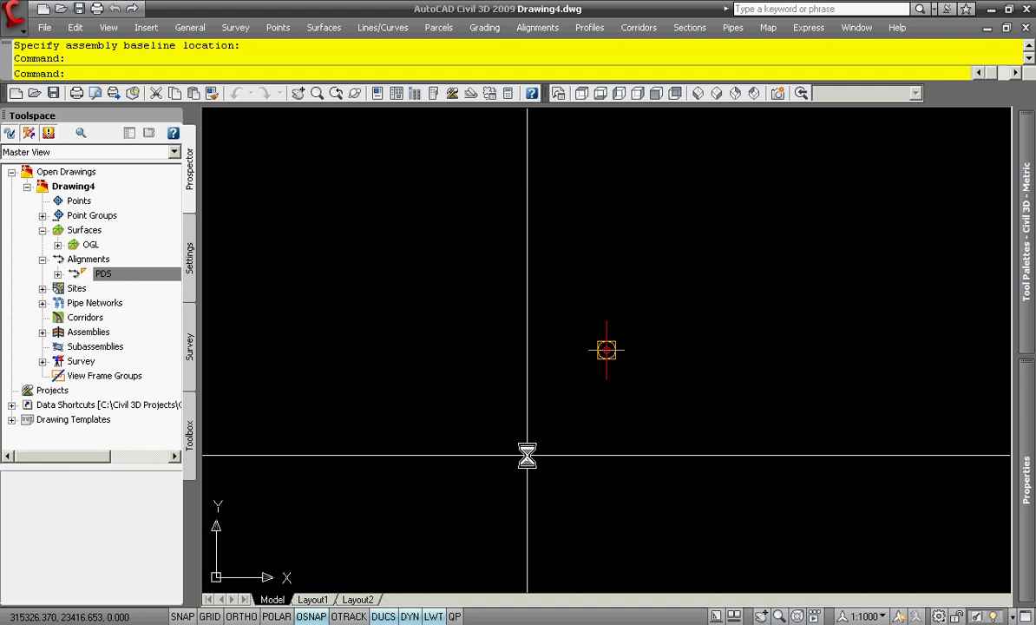
scroll(622, 421, "down", 2)
scroll(635, 418, "up", 6)
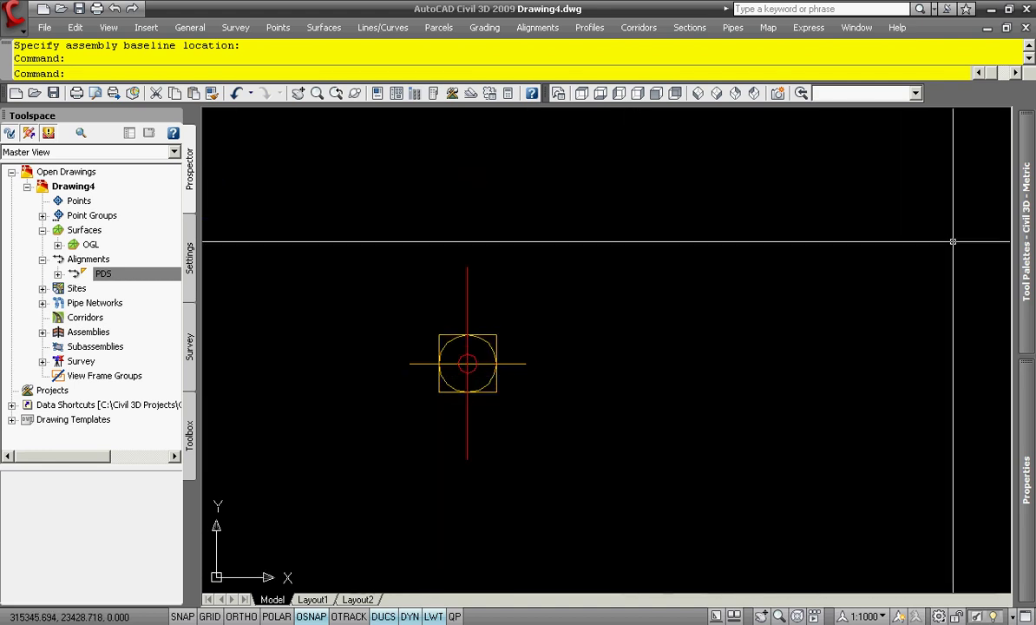
Look through the metric Roadway, Basic, Structures, Daylight and Channel subassembly collections for available components
mouse_move(1029, 247)
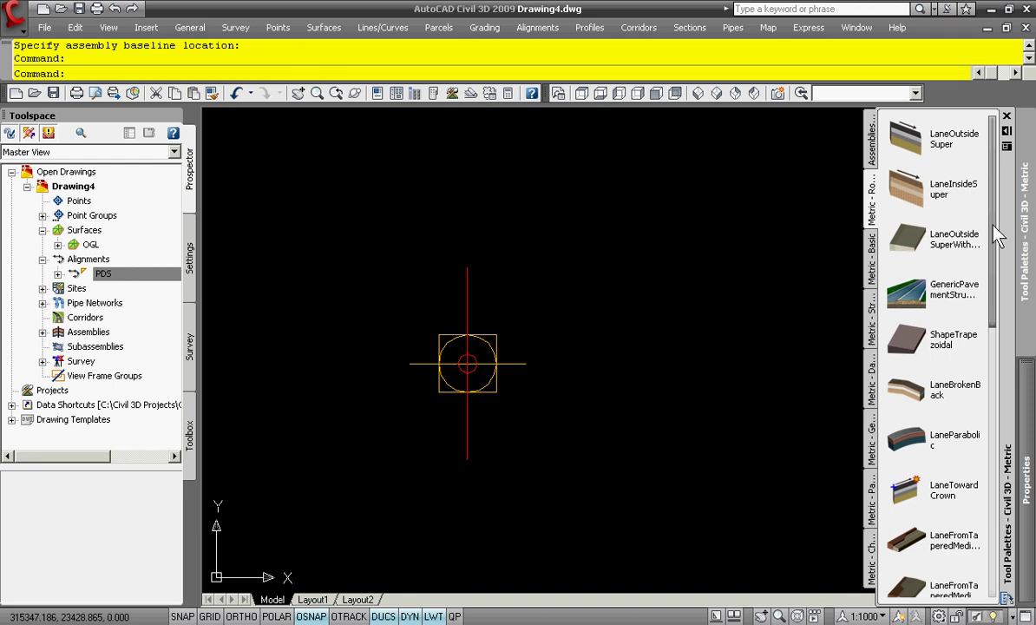
mouse_move(992, 233)
left_mouse_down()
mouse_move(994, 489)
mouse_move(996, 232)
left_mouse_up()
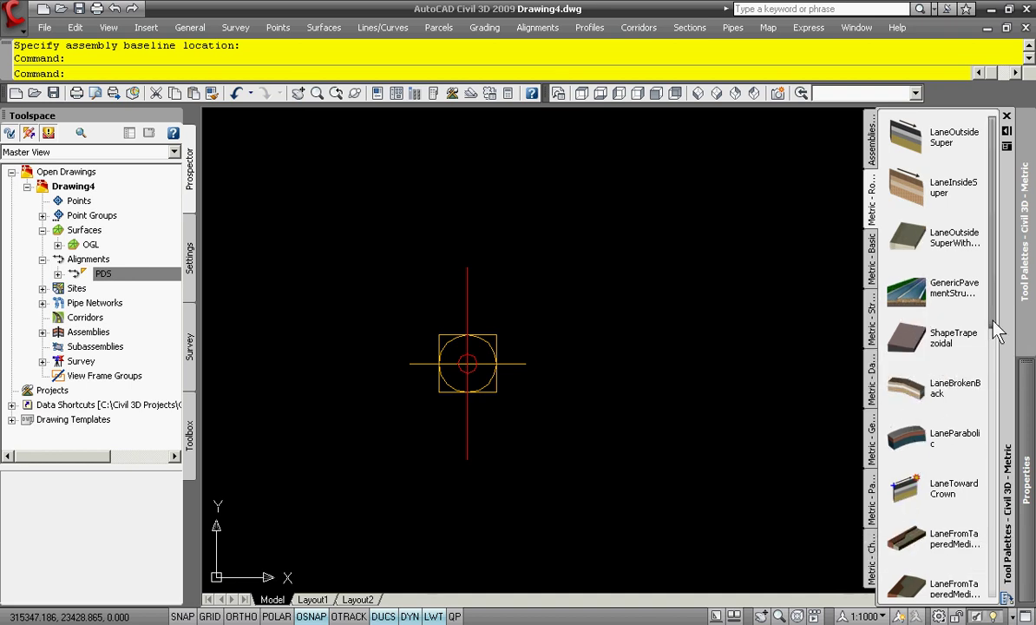
left_click_drag(997, 324, 995, 577)
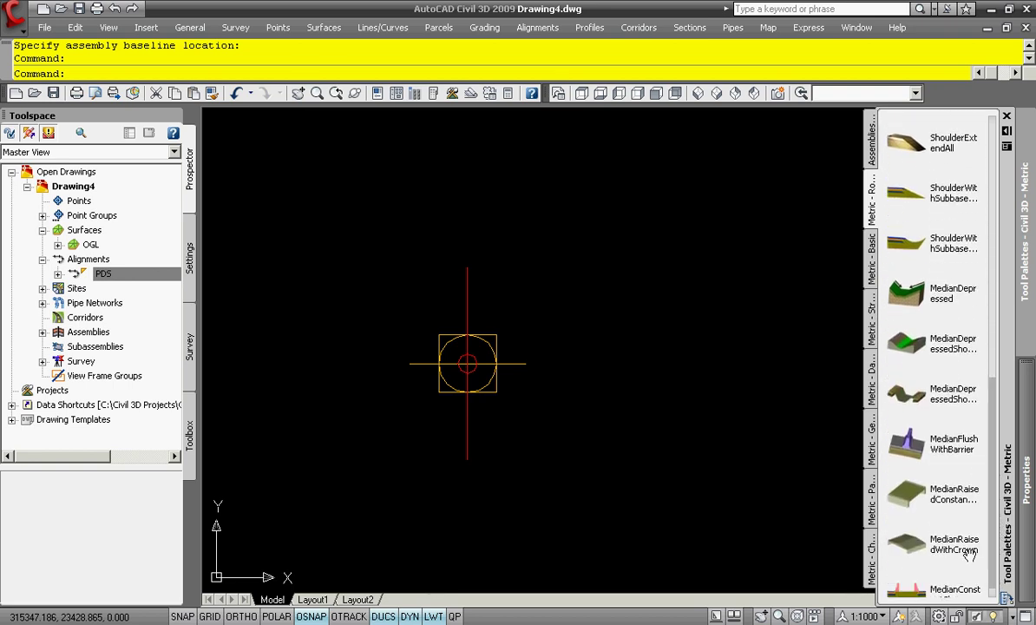
left_click(874, 285)
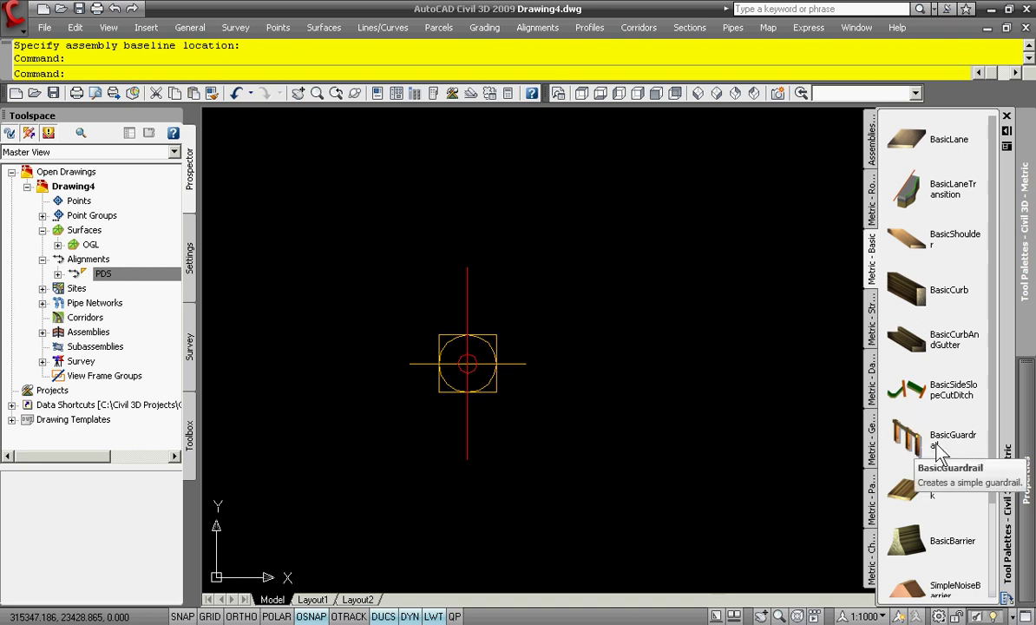
left_click_drag(986, 443, 996, 555)
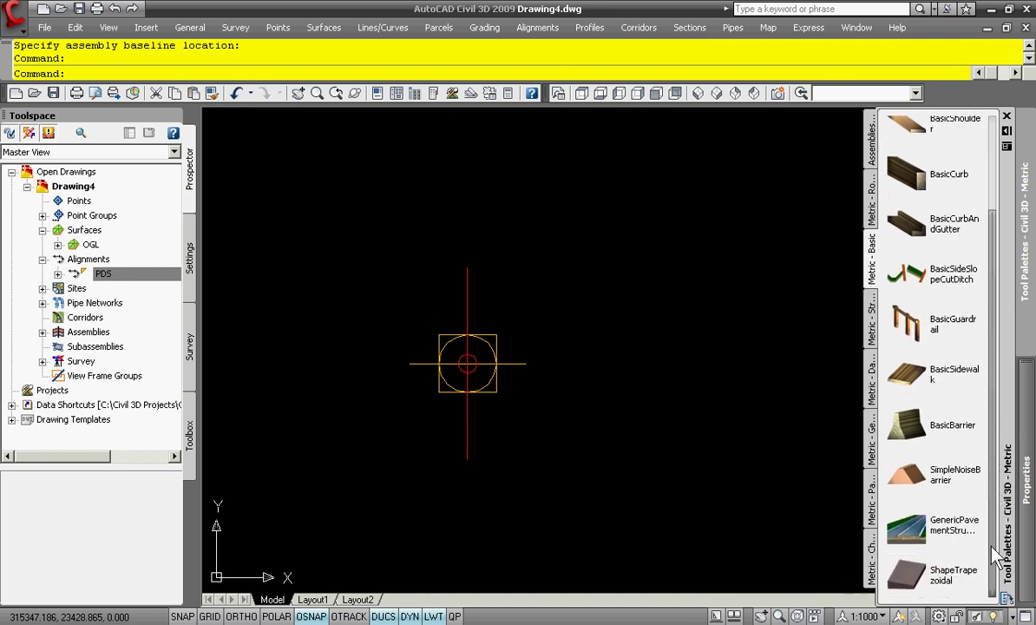
left_click(873, 345)
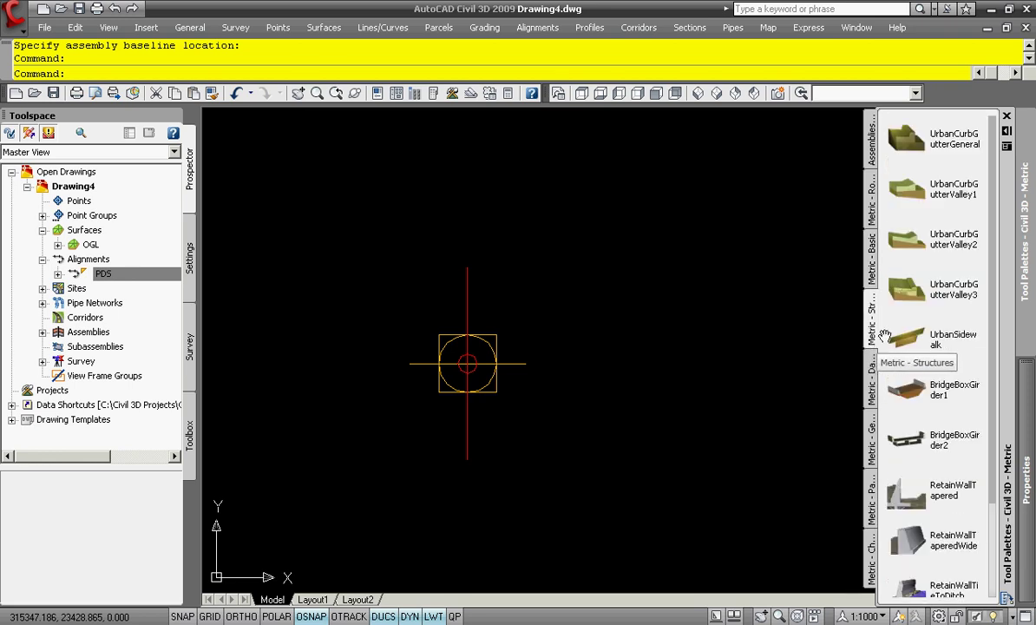
scroll(997, 378, "down", 2)
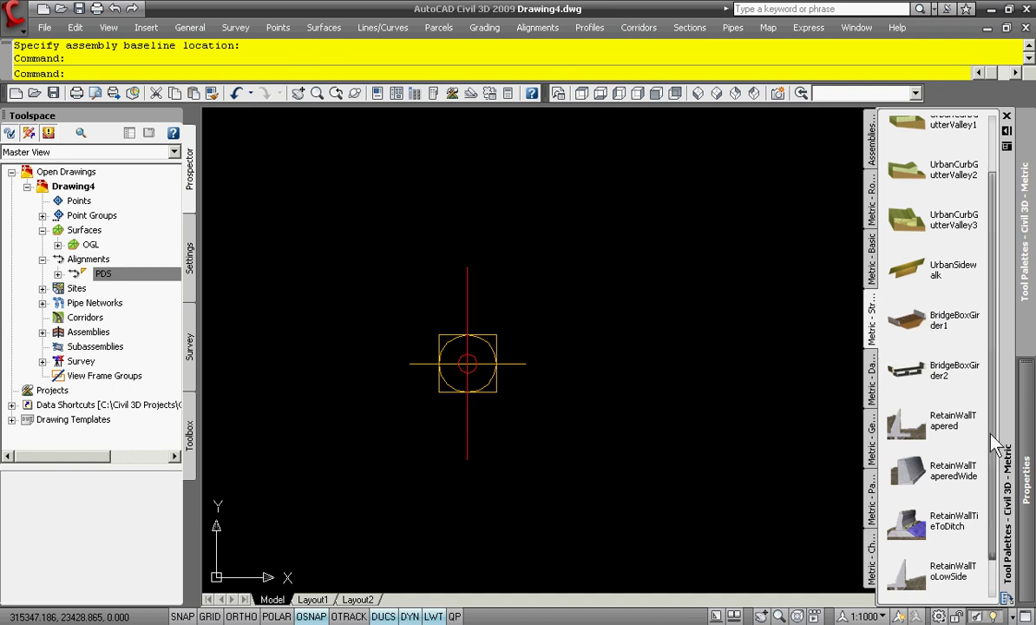
scroll(912, 404, "down", 1)
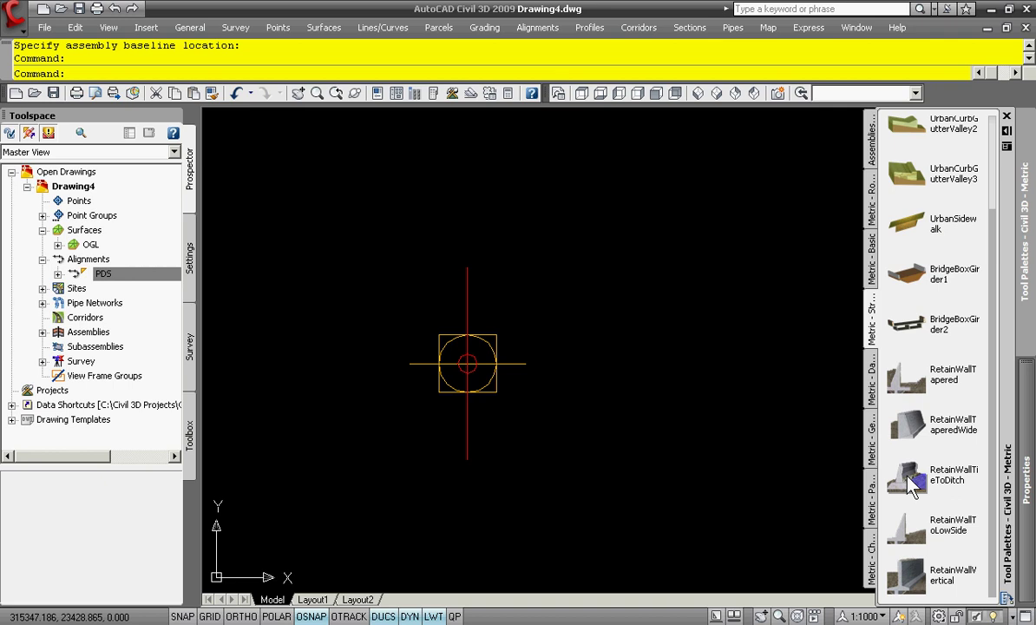
left_click(871, 399)
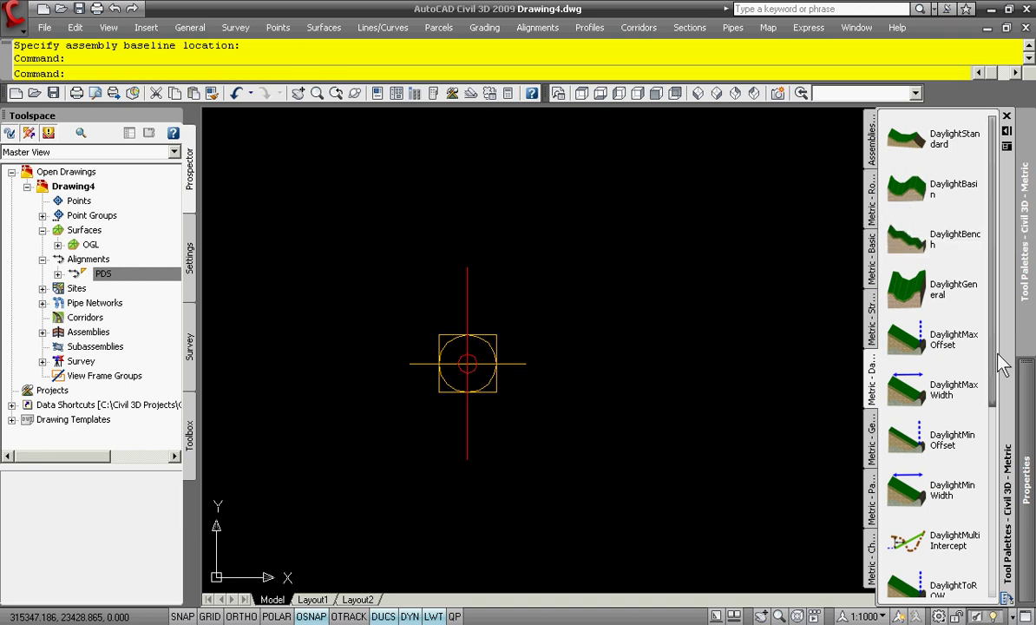
mouse_move(996, 360)
left_mouse_down()
mouse_move(997, 547)
mouse_move(1003, 372)
left_mouse_up()
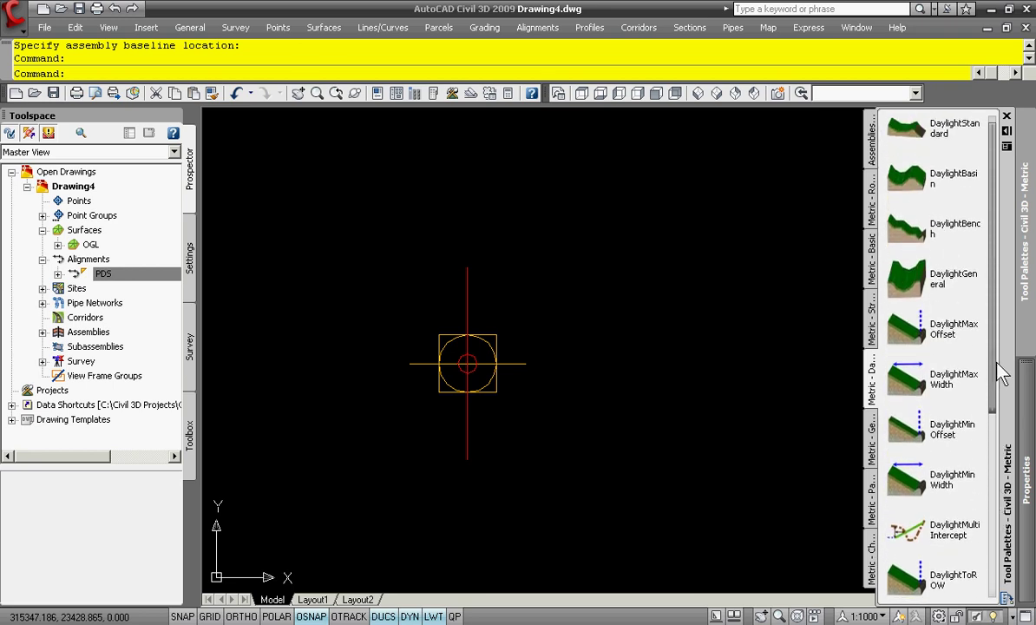
left_click(873, 556)
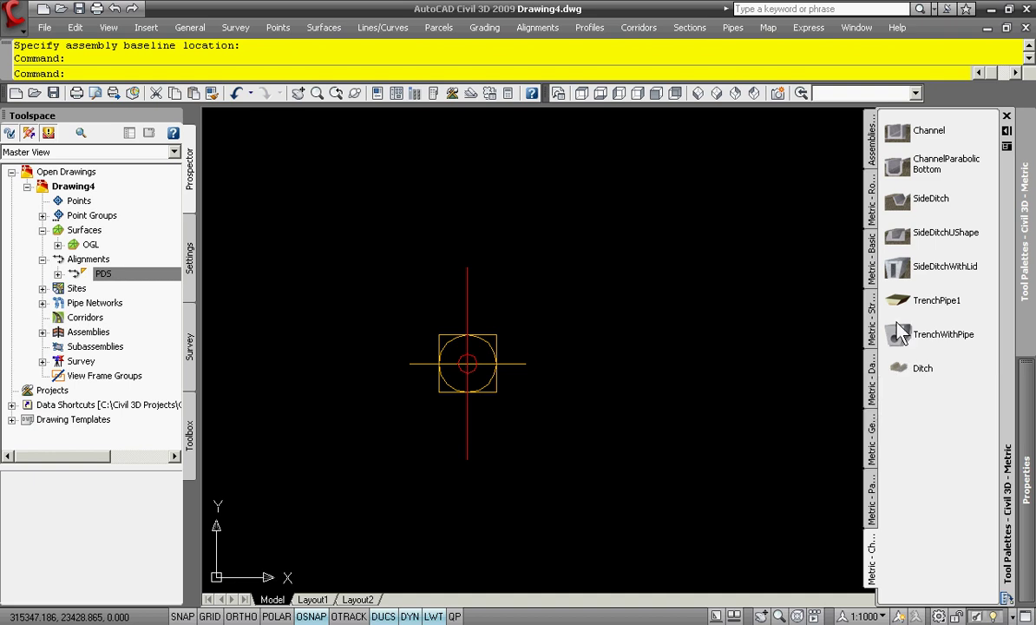
Start inserting the LaneOutsideSuper subassembly from the metric Roadway collection
left_click(873, 192)
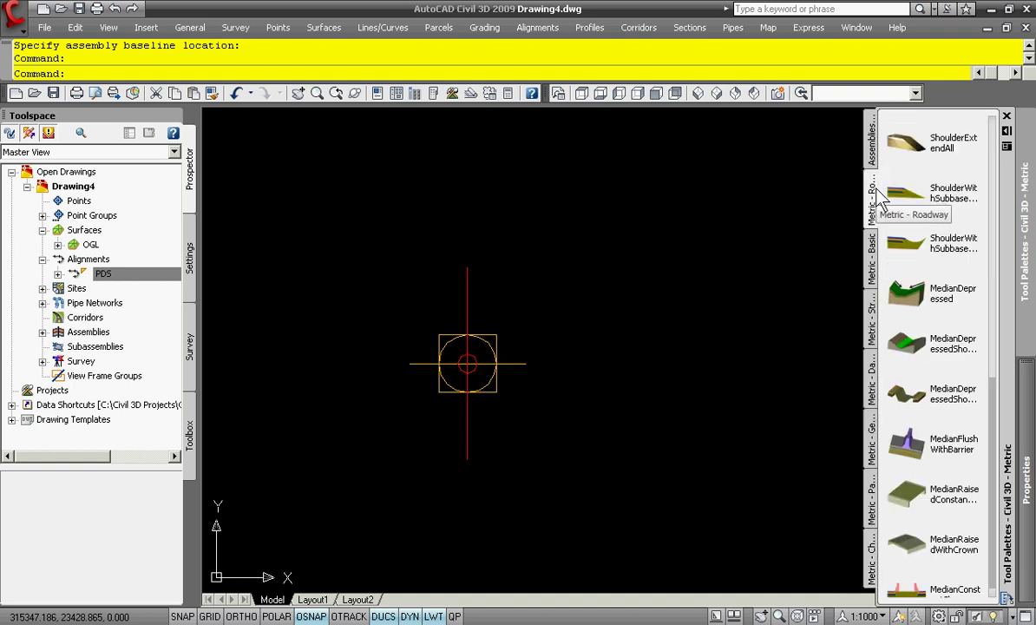
left_click_drag(996, 401, 996, 129)
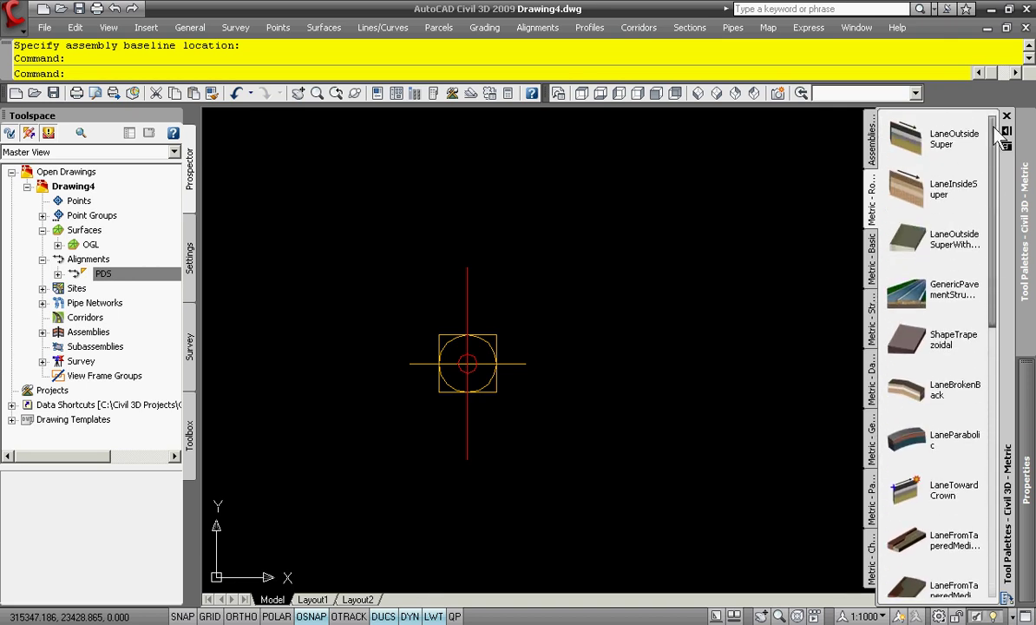
left_click(907, 138)
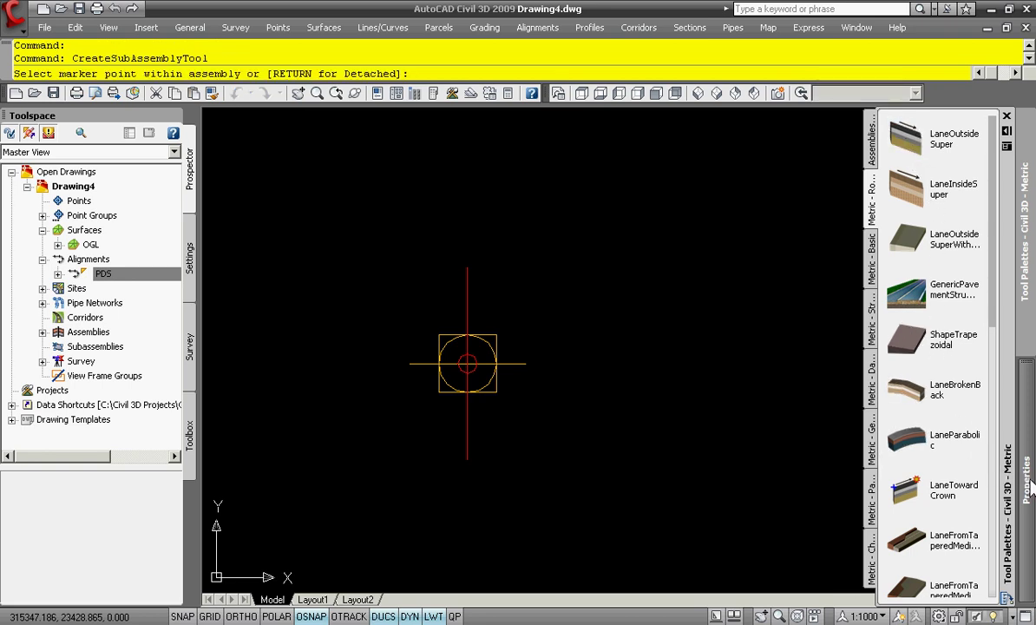
Examine the lane's width, default slope, Pave1, Pave2, base and sub-base depth parameters
mouse_move(1031, 490)
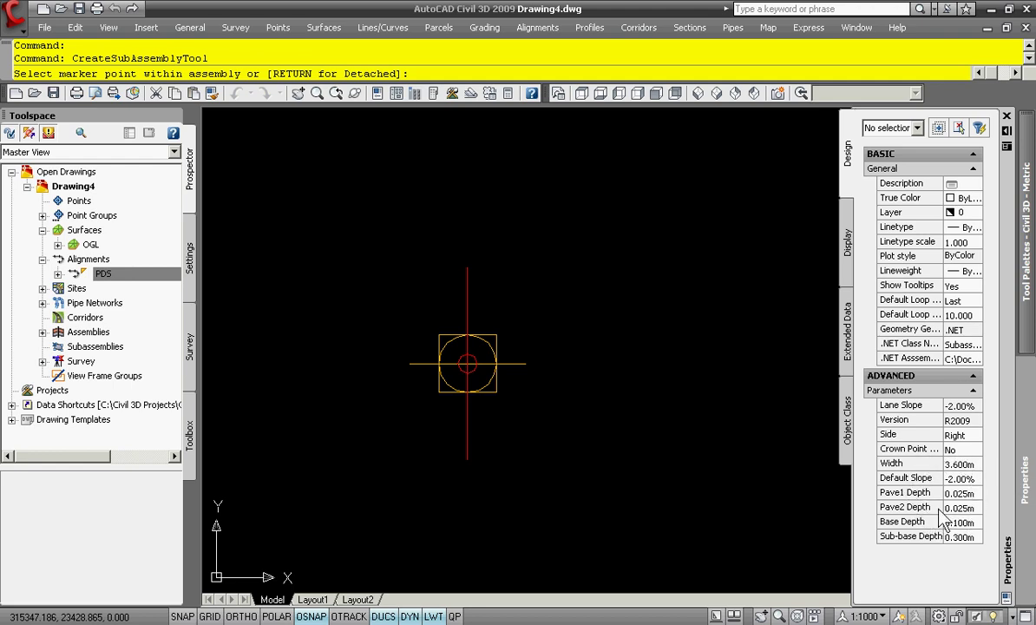
left_click(975, 462)
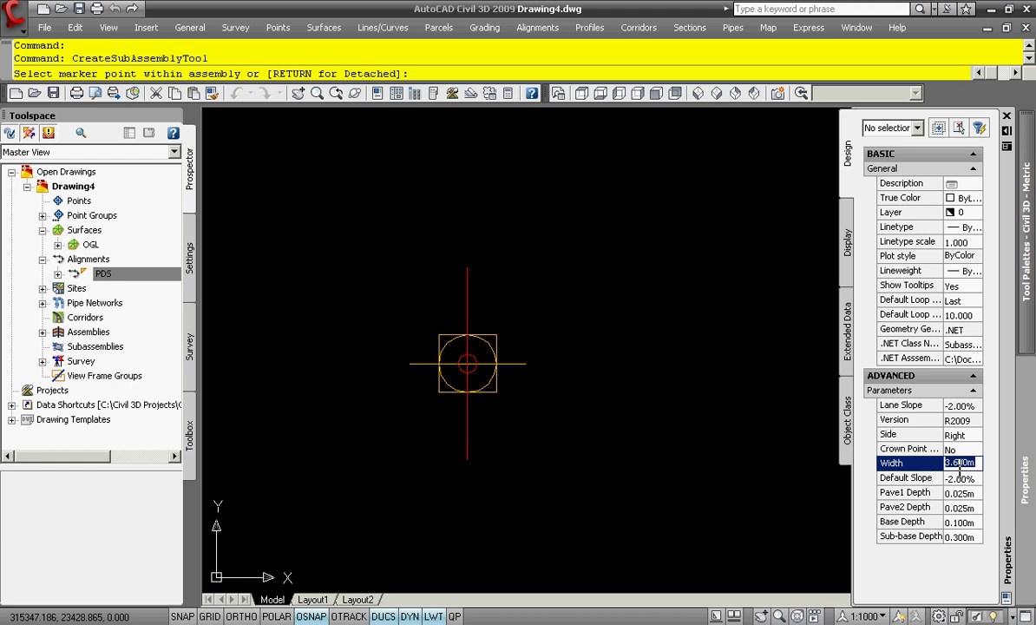
left_click(973, 478)
left_click(973, 493)
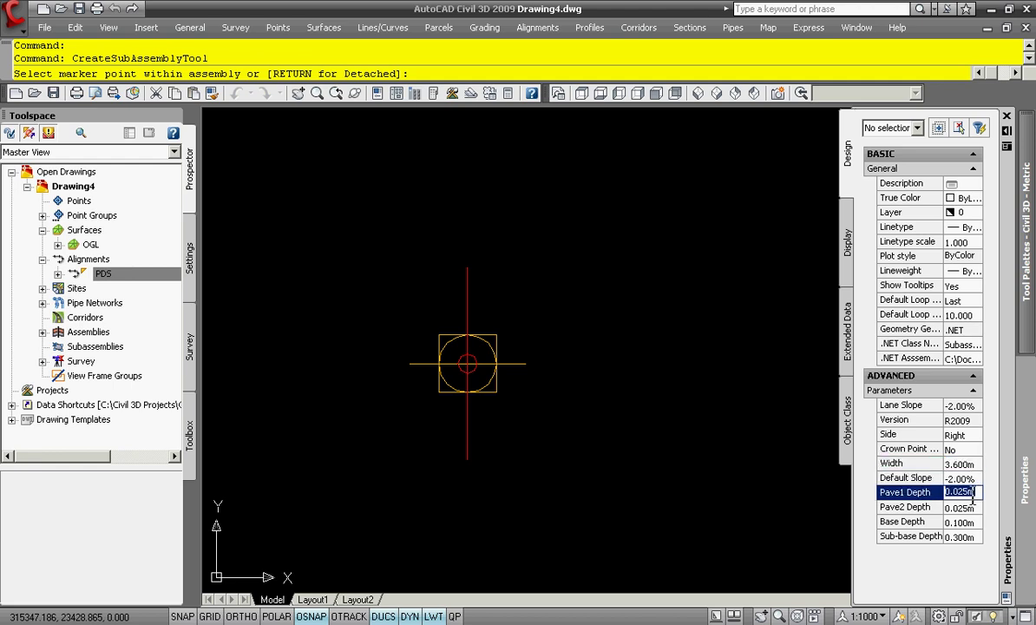
left_click(977, 507)
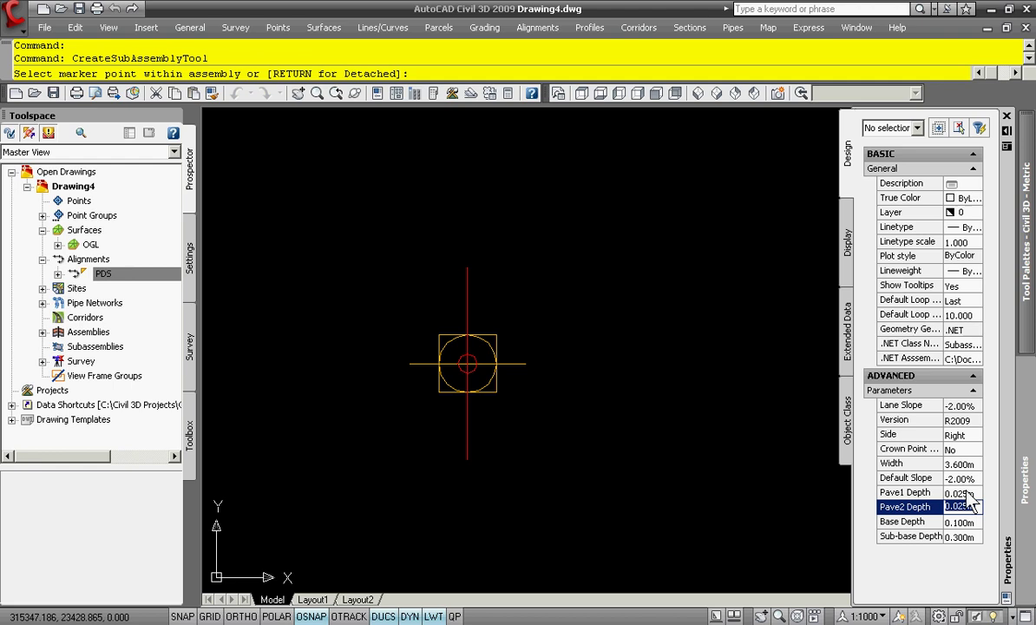
left_click(974, 523)
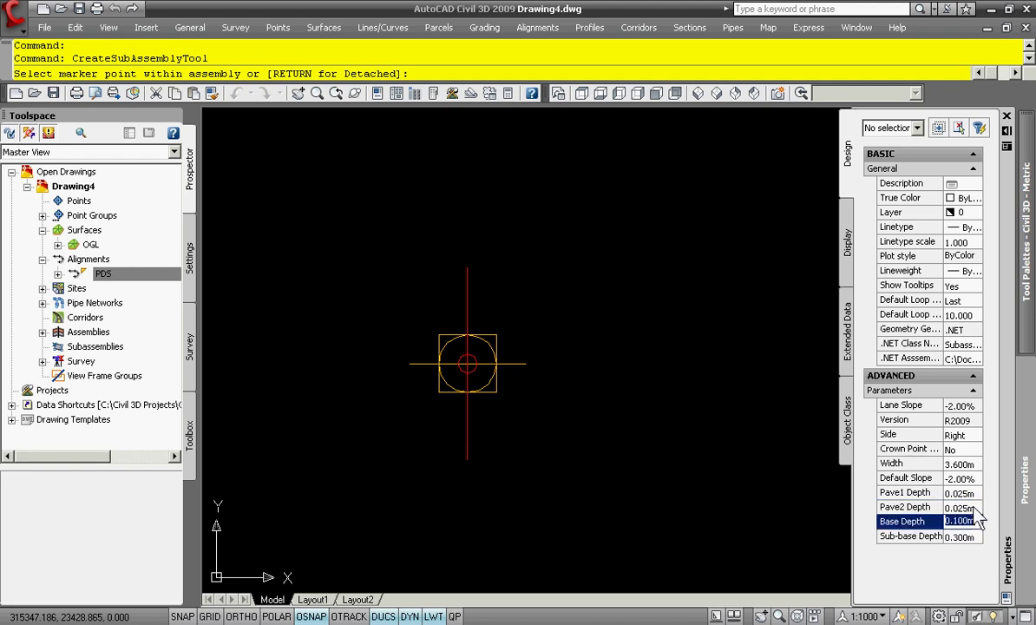
left_click(975, 508)
left_click(975, 493)
left_click(974, 478)
left_click(974, 469)
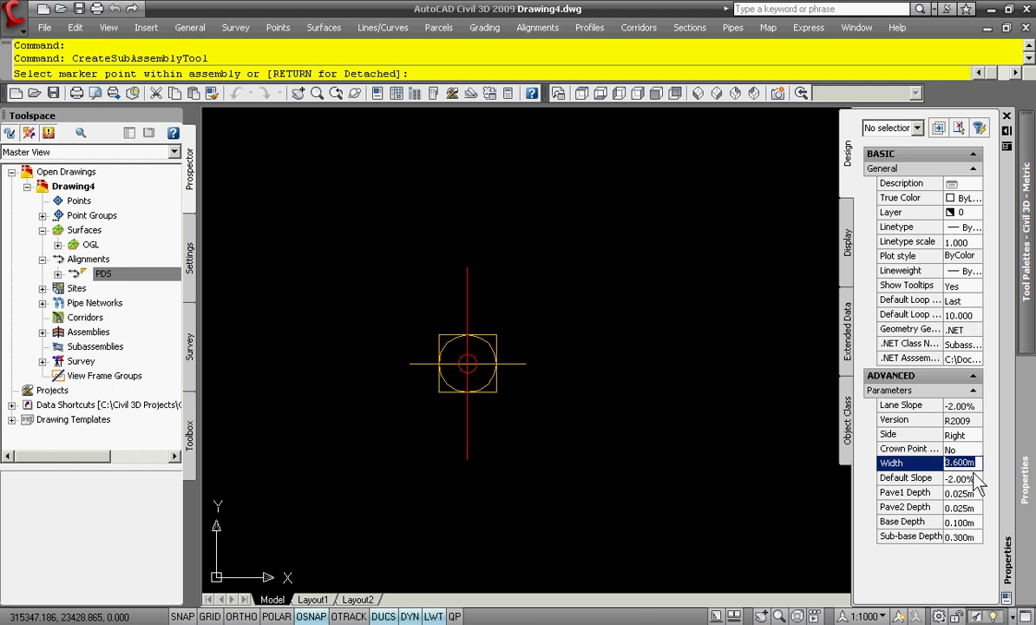
left_click(975, 478)
left_click(975, 493)
left_click(974, 508)
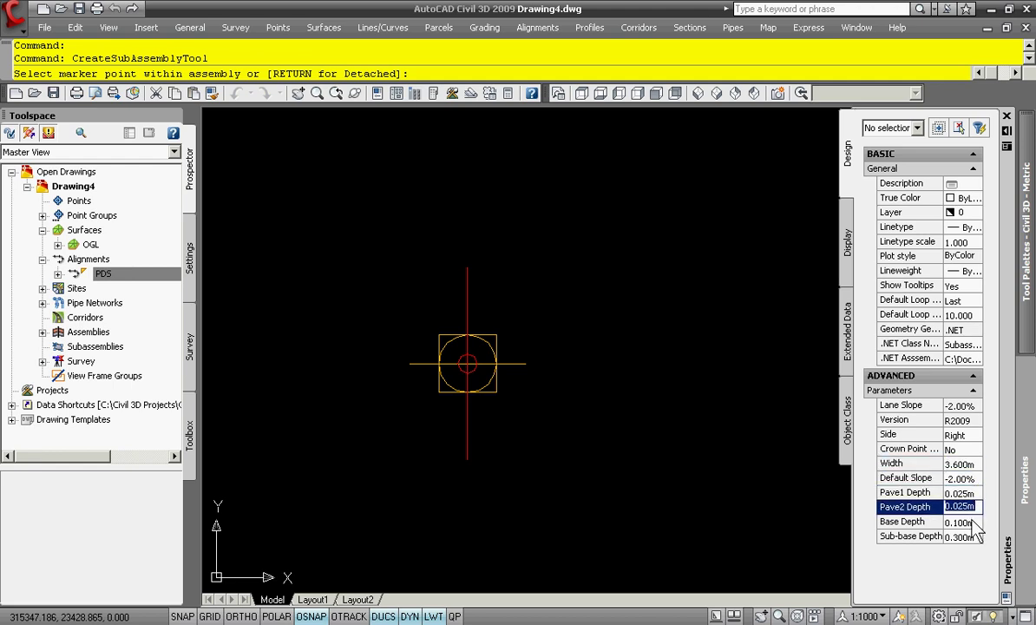
left_click(973, 523)
left_click(972, 537)
left_click(970, 523)
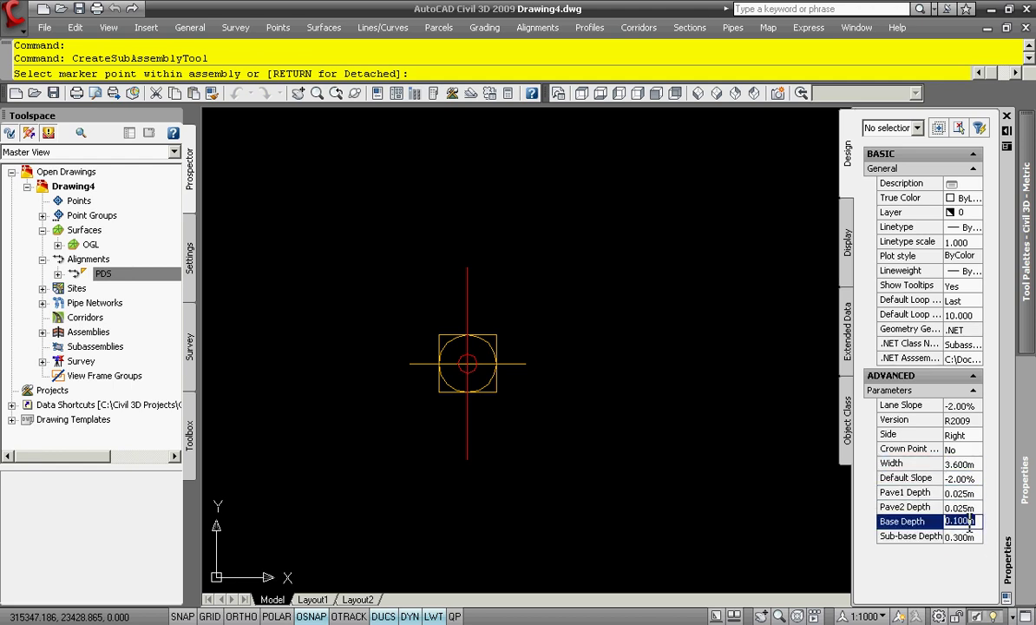
left_click(975, 508)
left_click(974, 493)
left_click(974, 479)
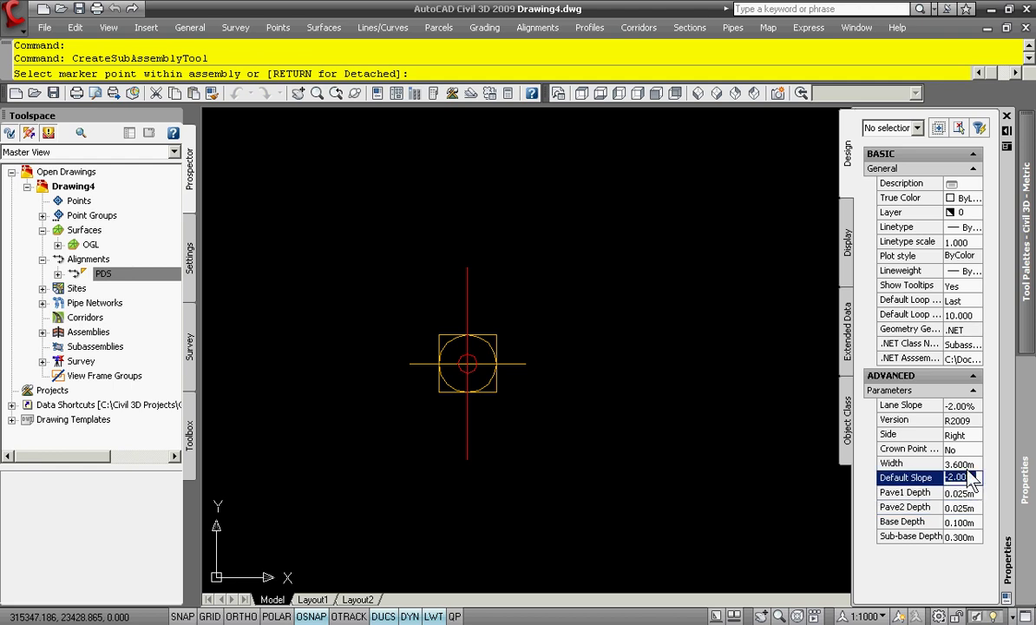
left_click(973, 464)
Attach the LaneOutsideSuper lane to the PDS assembly baseline with its side kept as Right
left_click(973, 435)
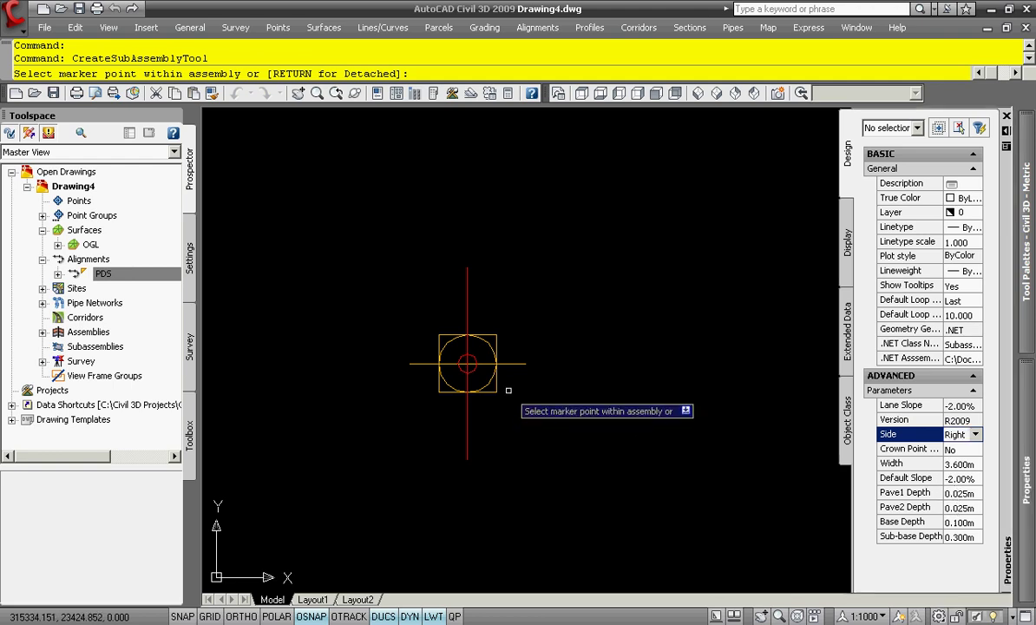
scroll(558, 401, "up", 2)
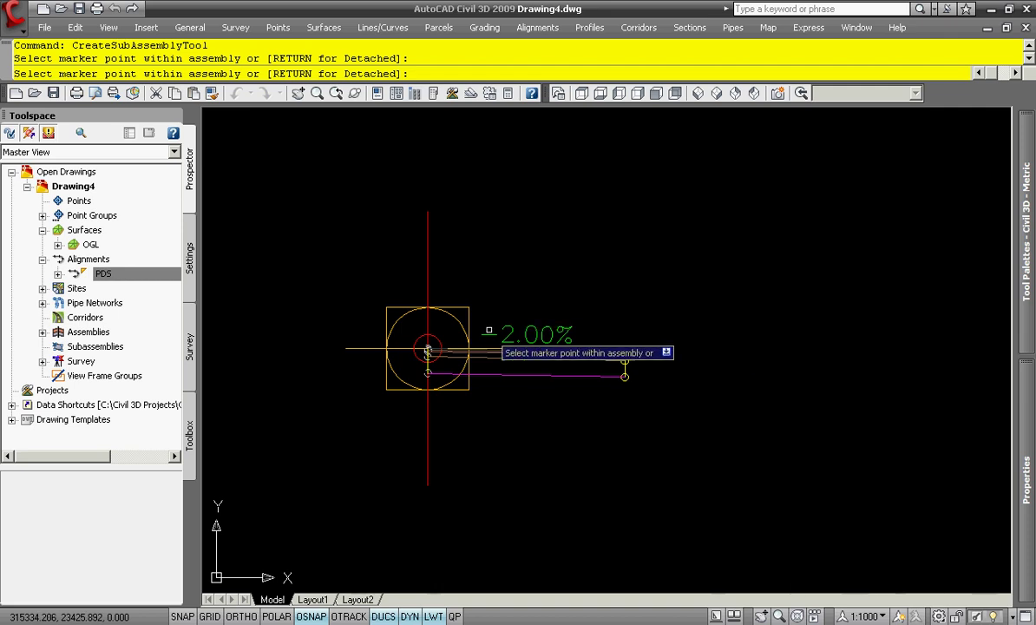
scroll(553, 410, "up", 2)
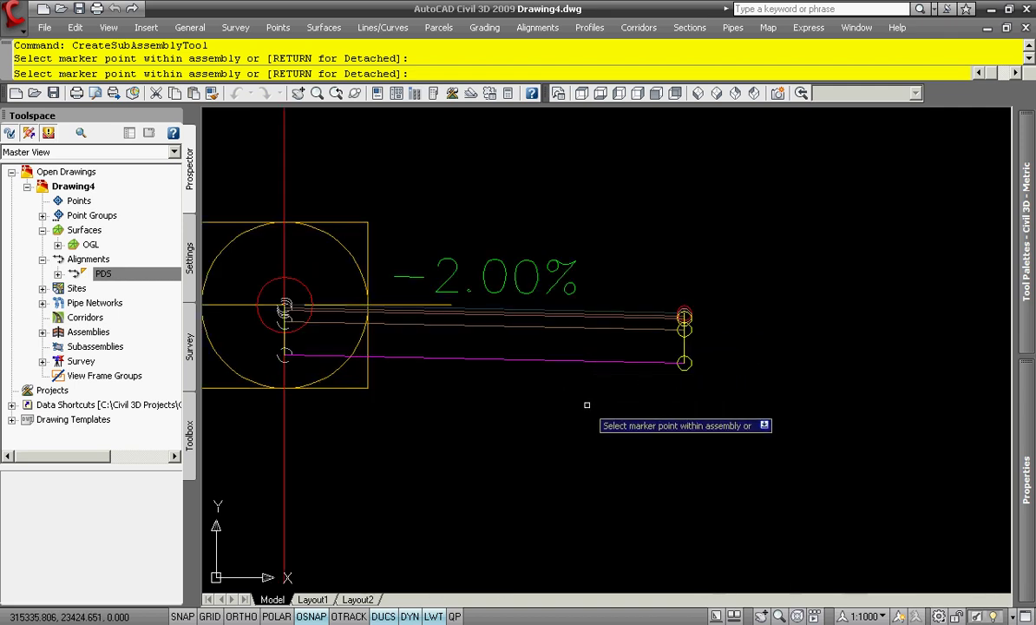
middle_click_drag(684, 405, 646, 395)
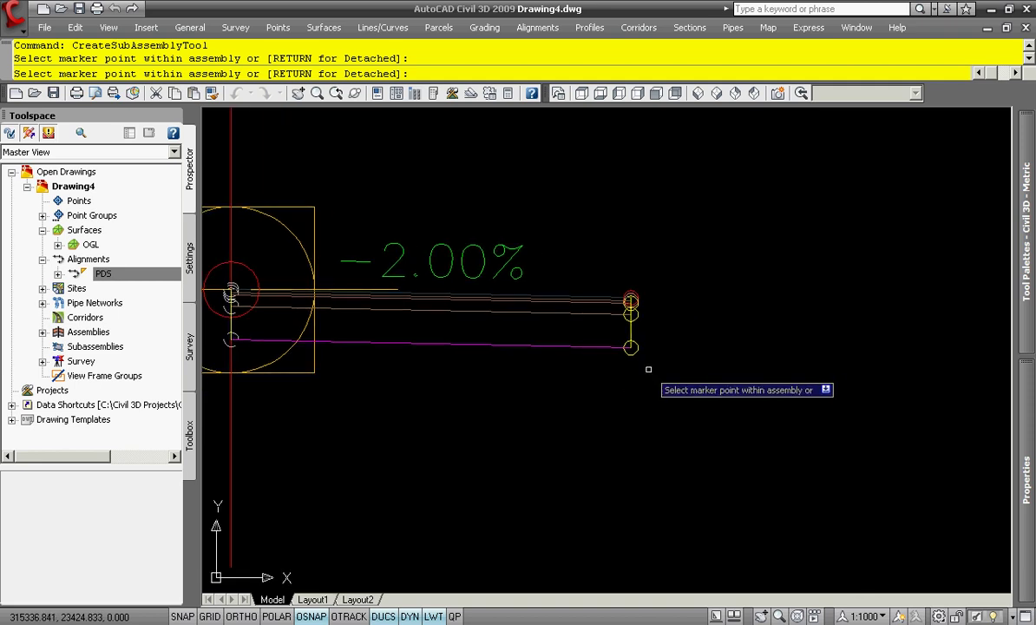
scroll(677, 434, "down", 2)
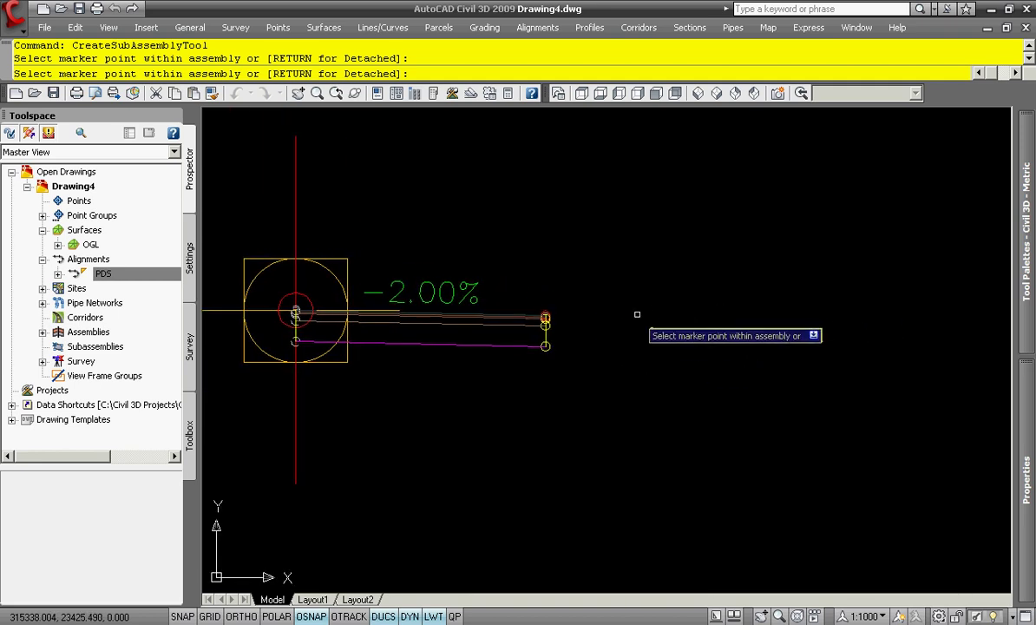
mouse_move(1028, 271)
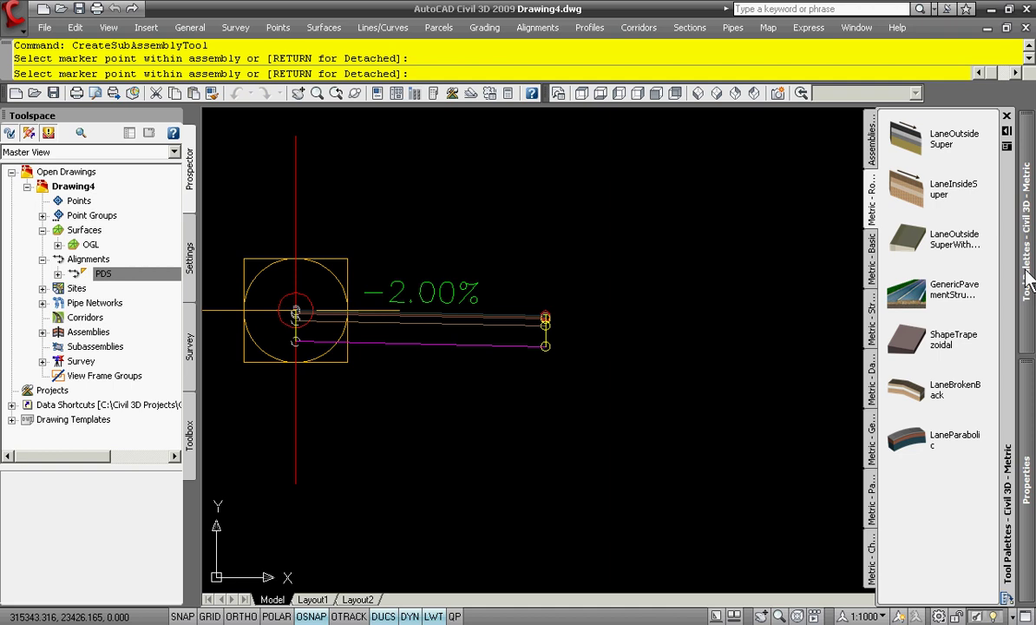
Attach a right-side metric Roadway shoulder subassembly with subbase daylighting to the outer top edge of the lane, keeping its default parameters
left_click_drag(991, 323, 995, 339)
scroll(955, 347, "down", 5)
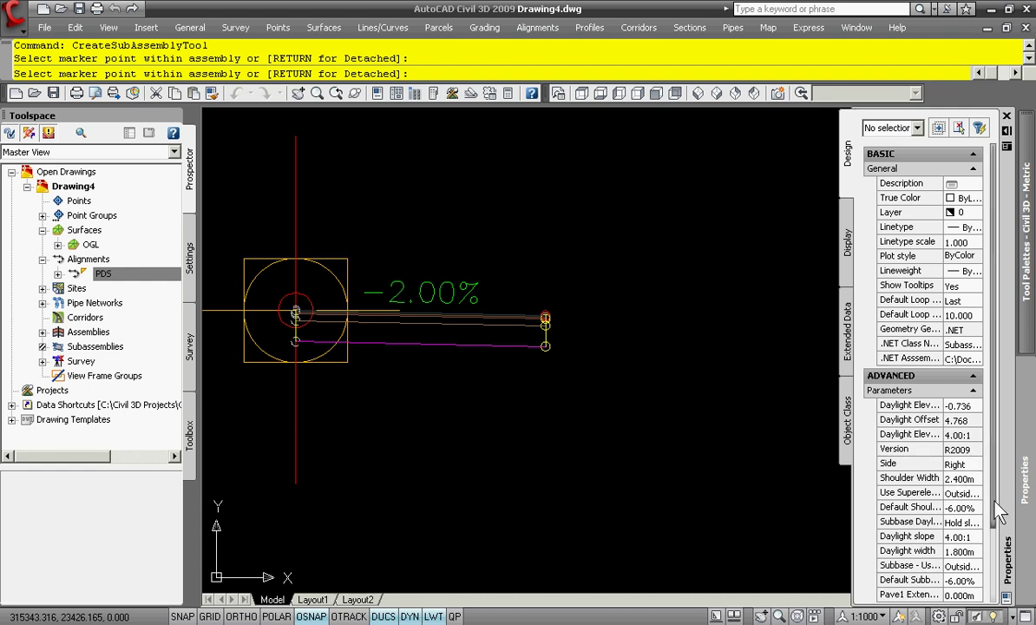
left_click_drag(998, 513, 1003, 597)
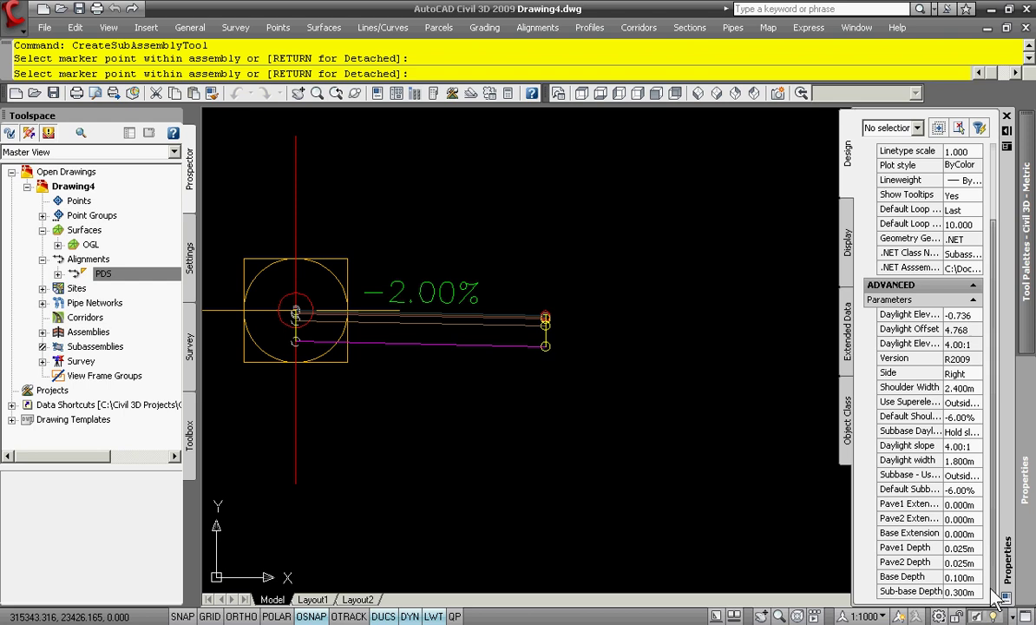
scroll(564, 326, "up", 5)
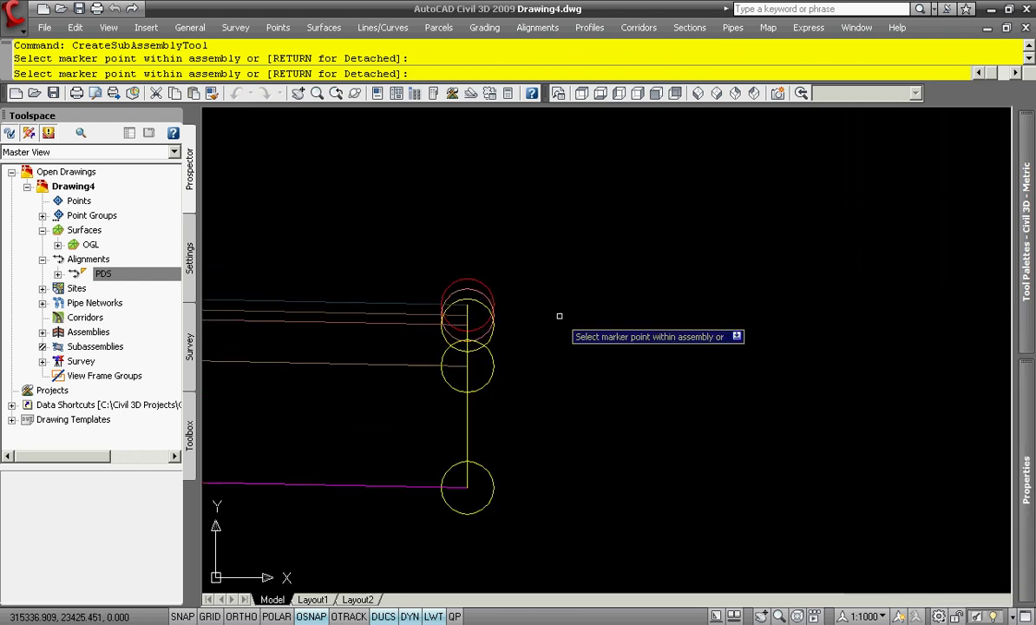
scroll(495, 300, "down", 2)
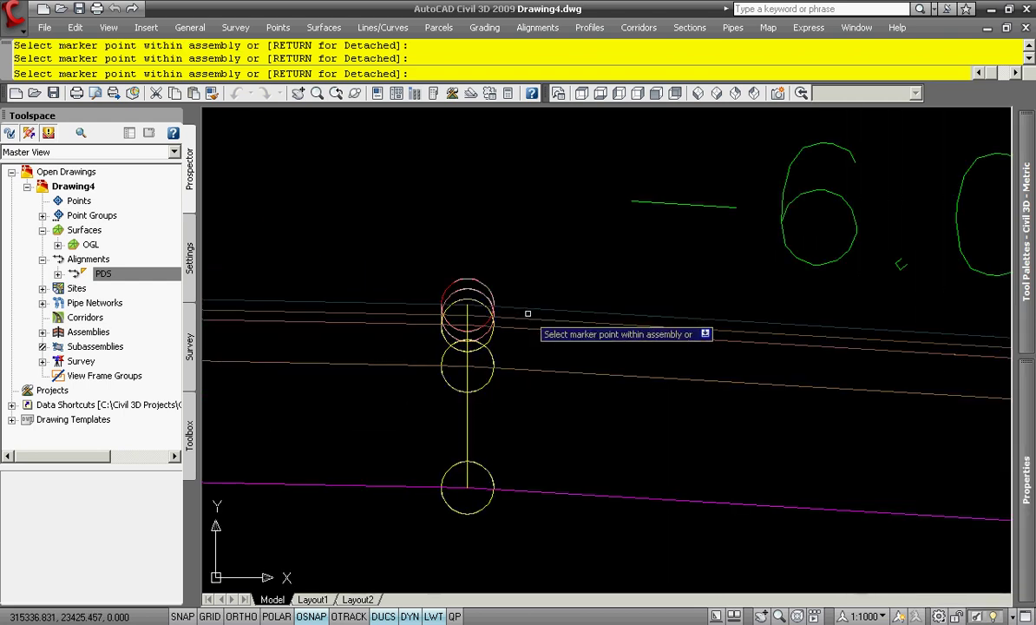
scroll(528, 313, "down", 4)
middle_click_drag(720, 380, 636, 380)
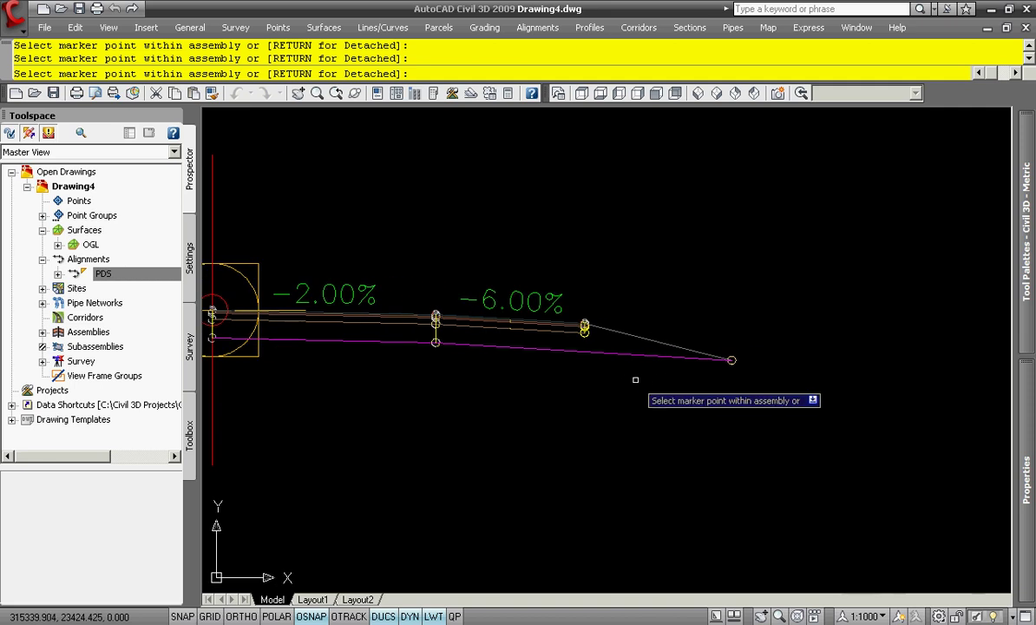
Attach a SideDitch from the metric Channel collection to the shoulder's outer daylight point, keeping the Right side and default dimensions
mouse_move(1025, 257)
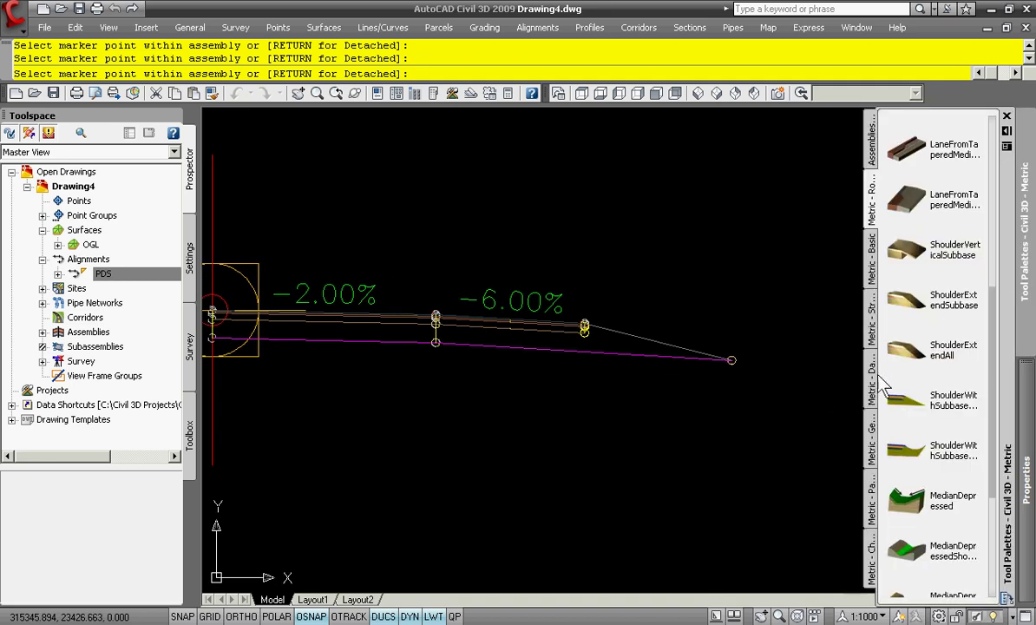
left_click(877, 540)
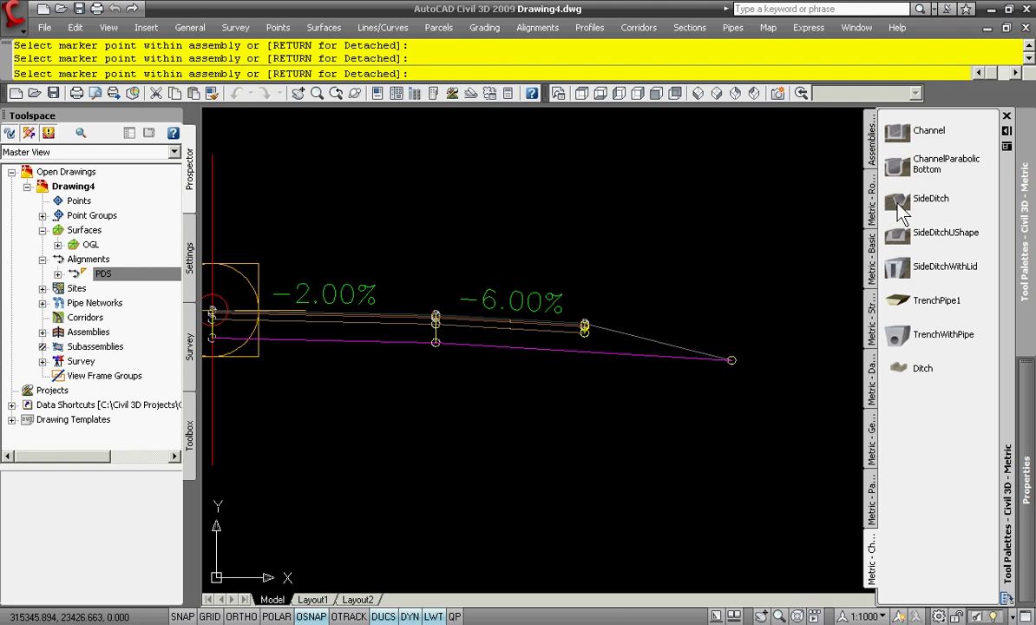
left_click(903, 214)
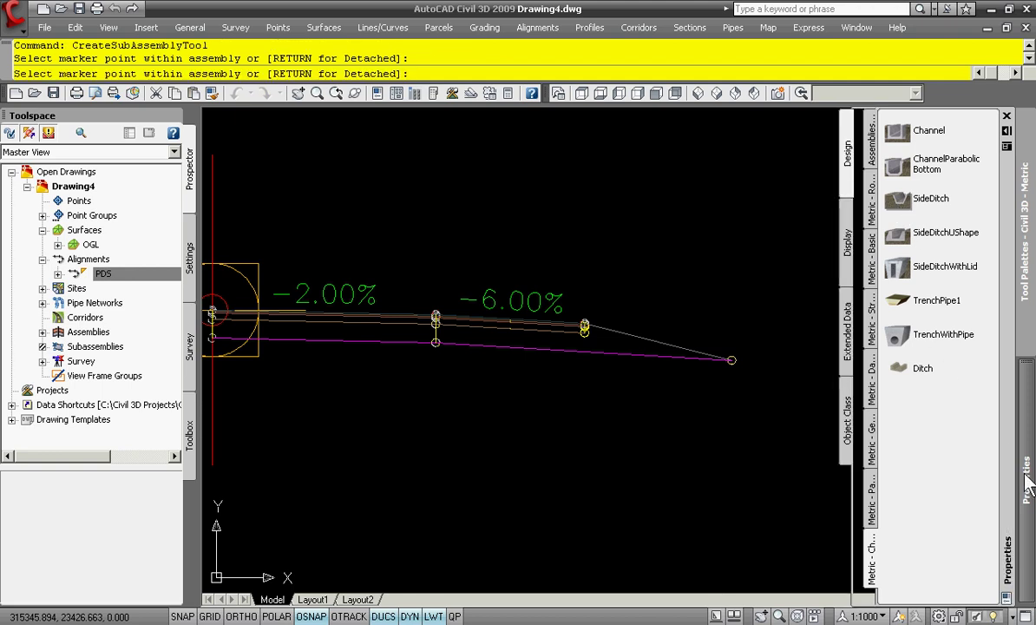
mouse_move(1026, 486)
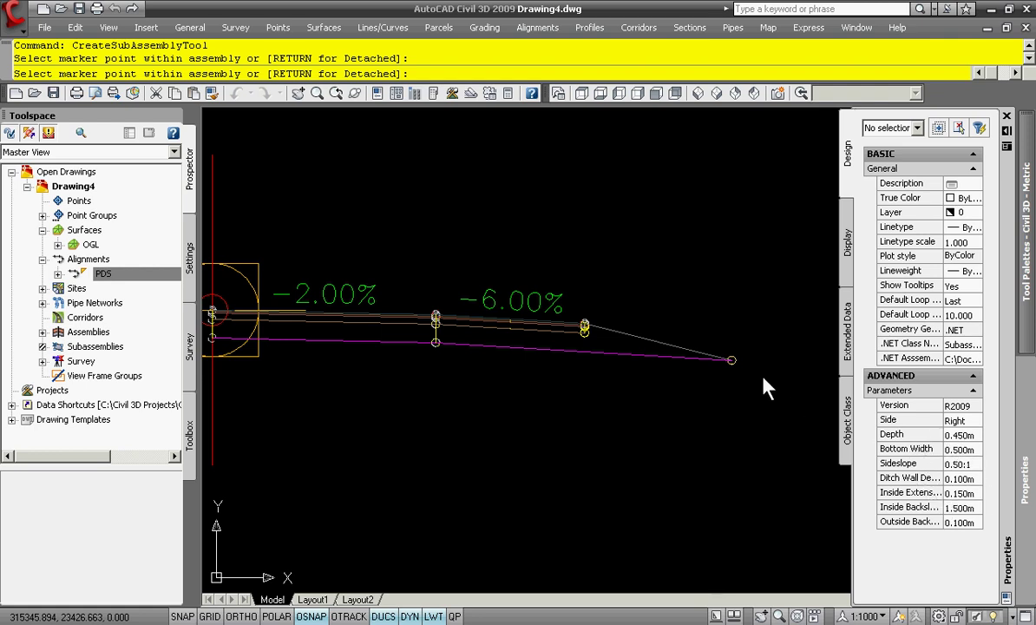
left_click(733, 361)
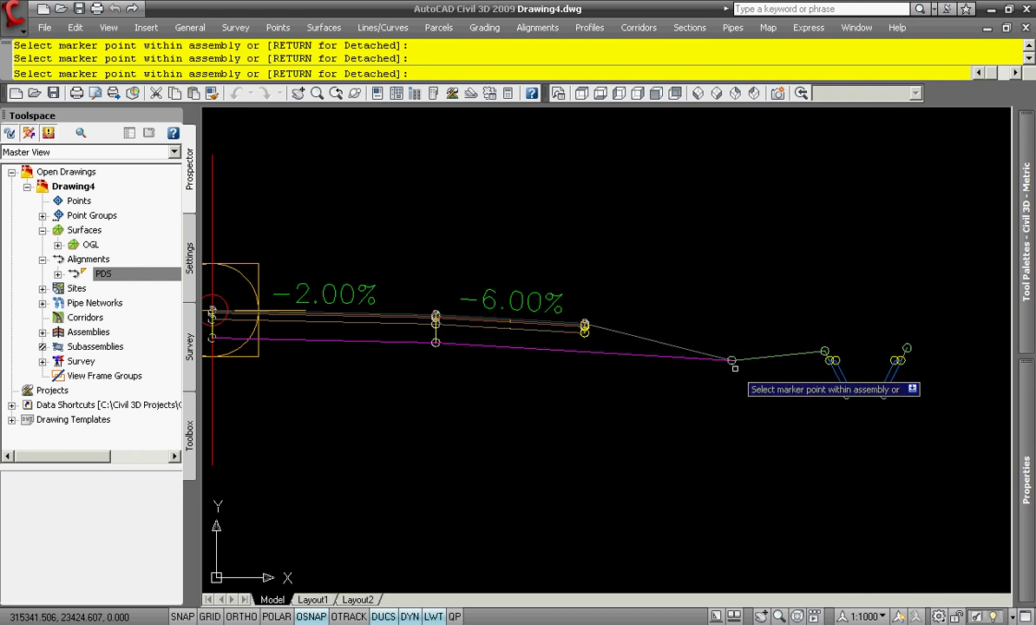
left_click(734, 363)
scroll(764, 440, "down", 3)
scroll(856, 432, "up", 4)
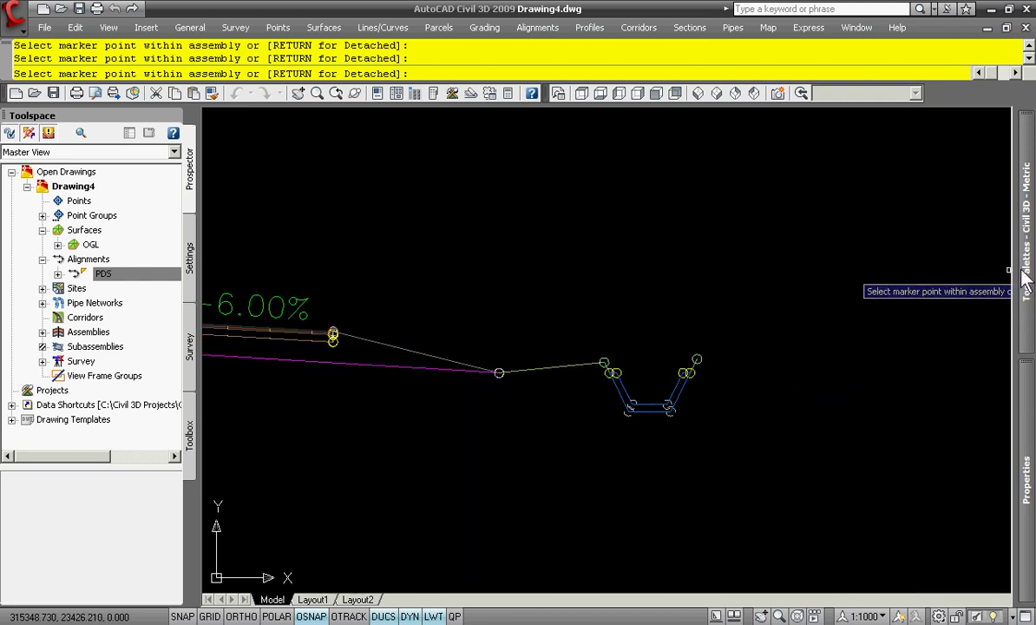
Attach a DaylightBench from the metric Daylight collection to the side ditch's outer top point, reviewing but keeping its default cut, fill and bench parameters
mouse_move(1024, 278)
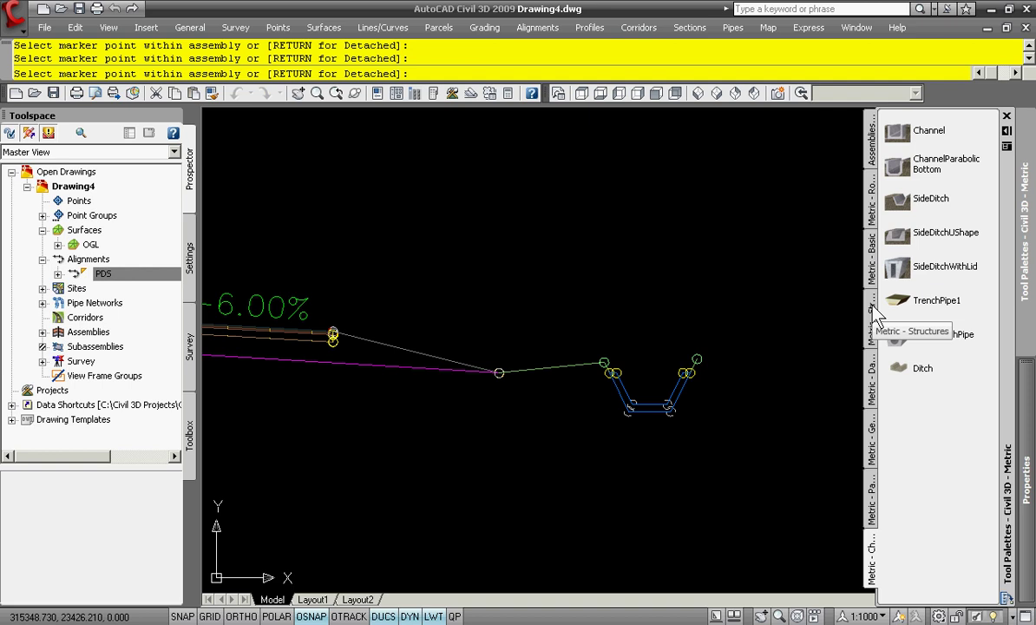
left_click(872, 368)
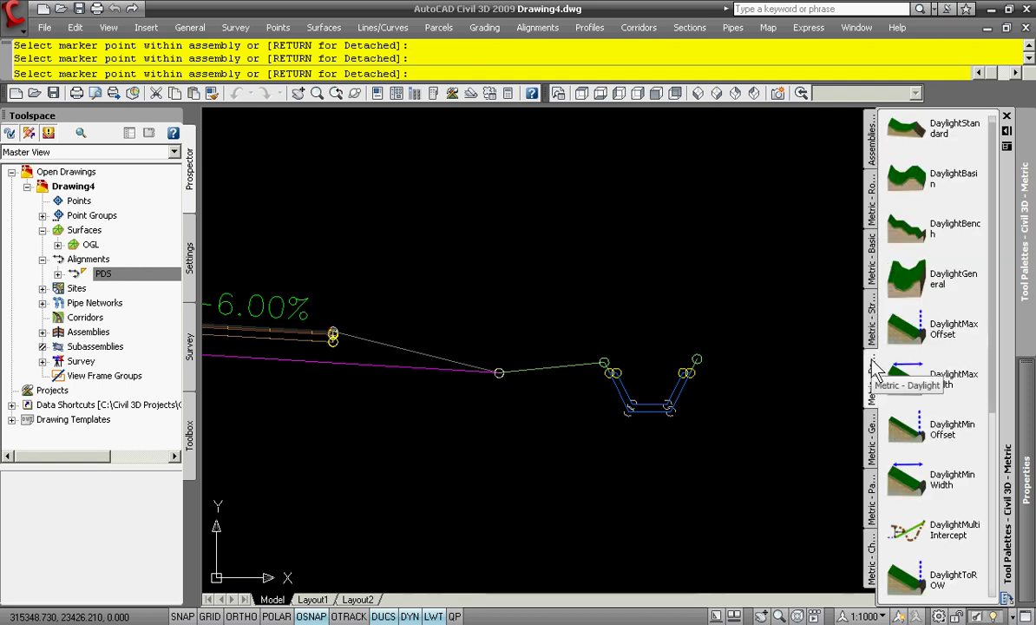
left_click(907, 239)
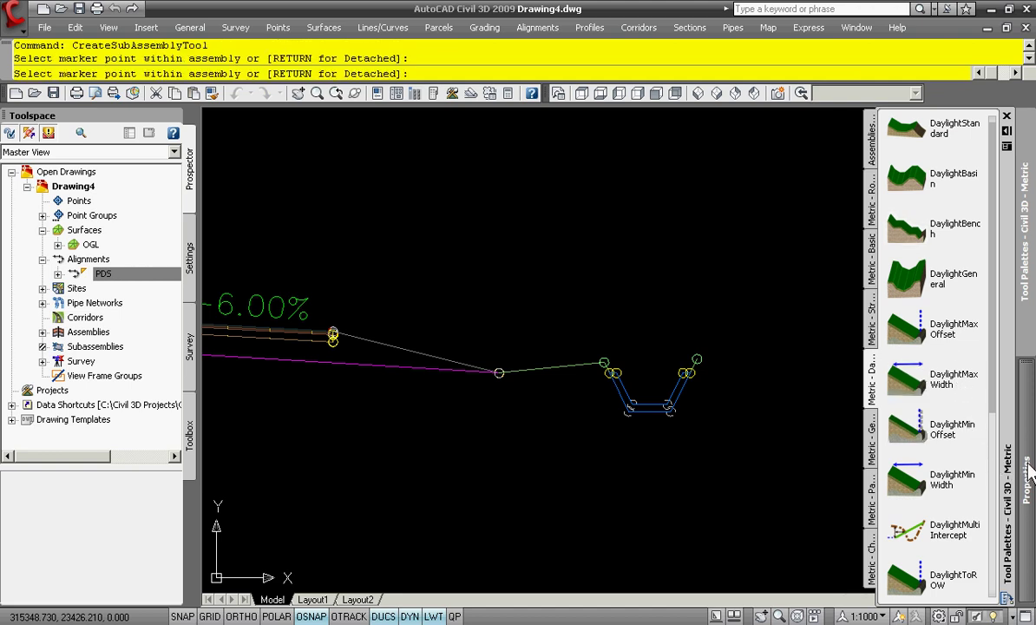
mouse_move(1027, 482)
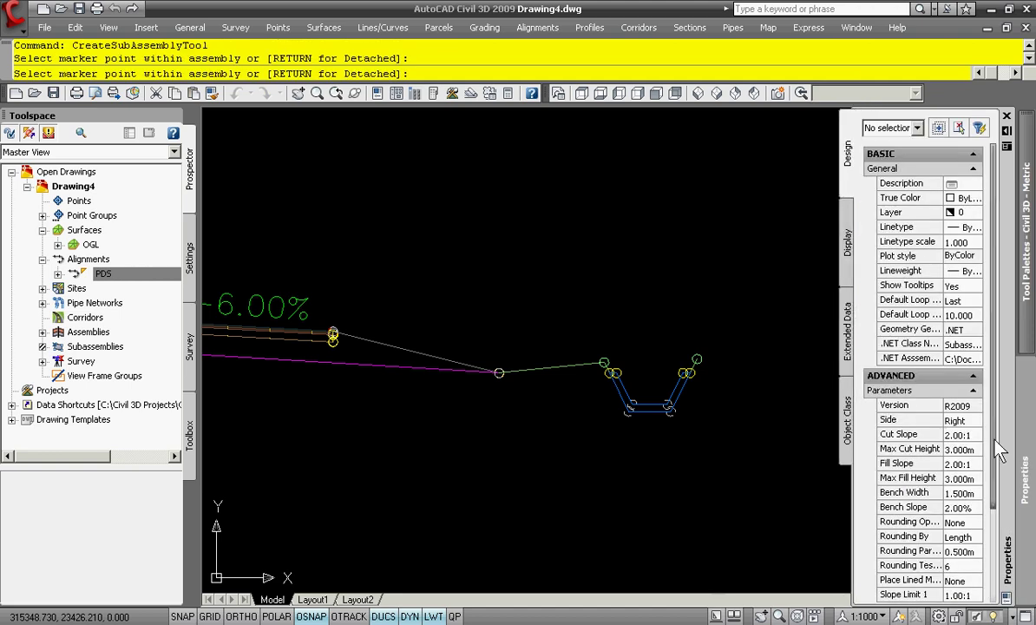
scroll(1002, 477, "down", 2)
scroll(1002, 478, "down", 3)
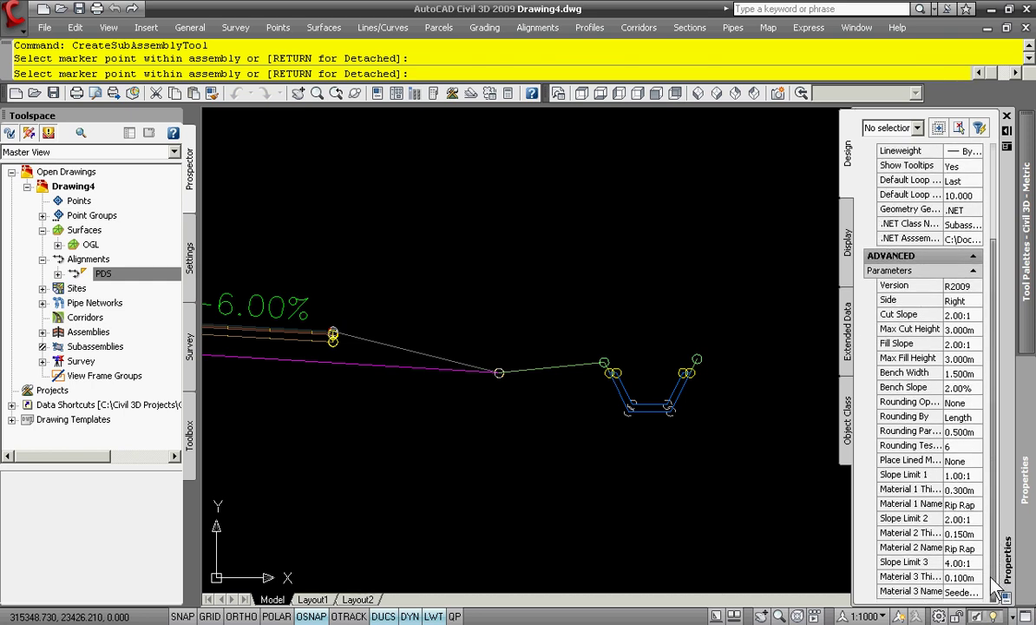
mouse_move(915, 337)
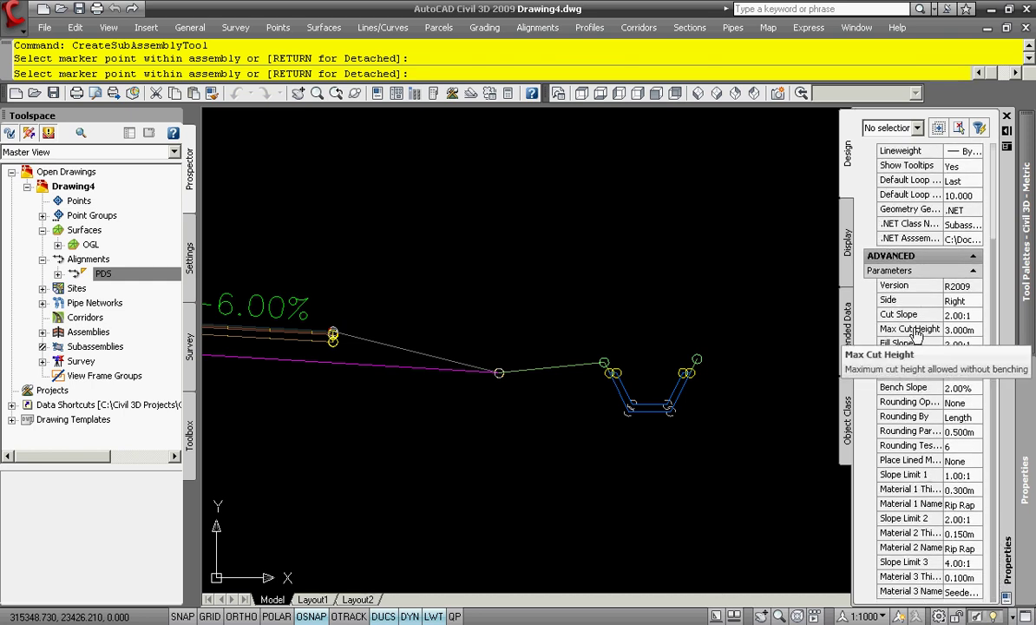
mouse_move(929, 365)
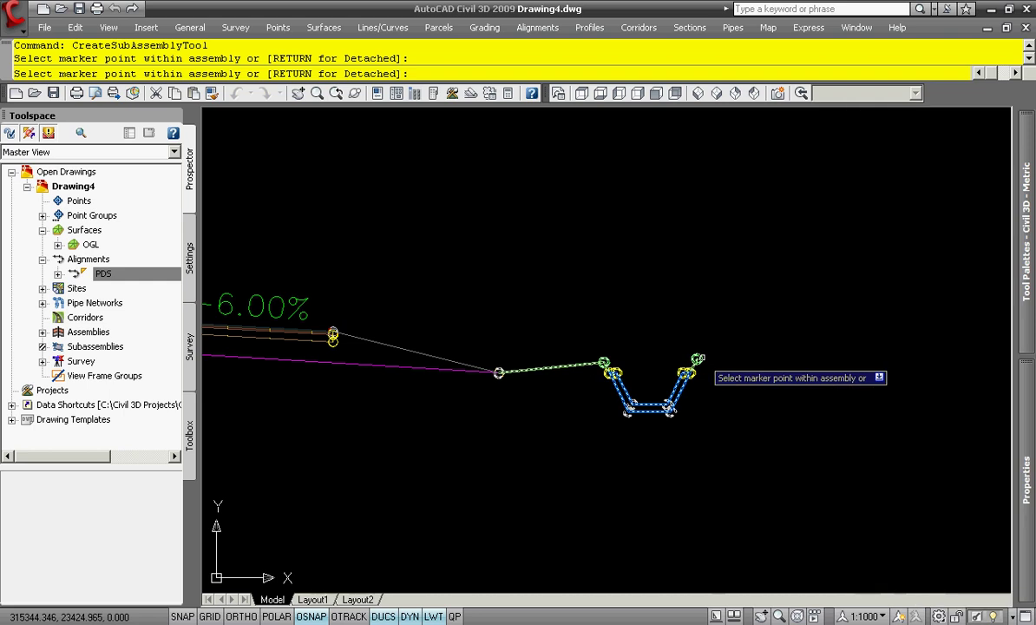
left_click(700, 359)
key("Escape")
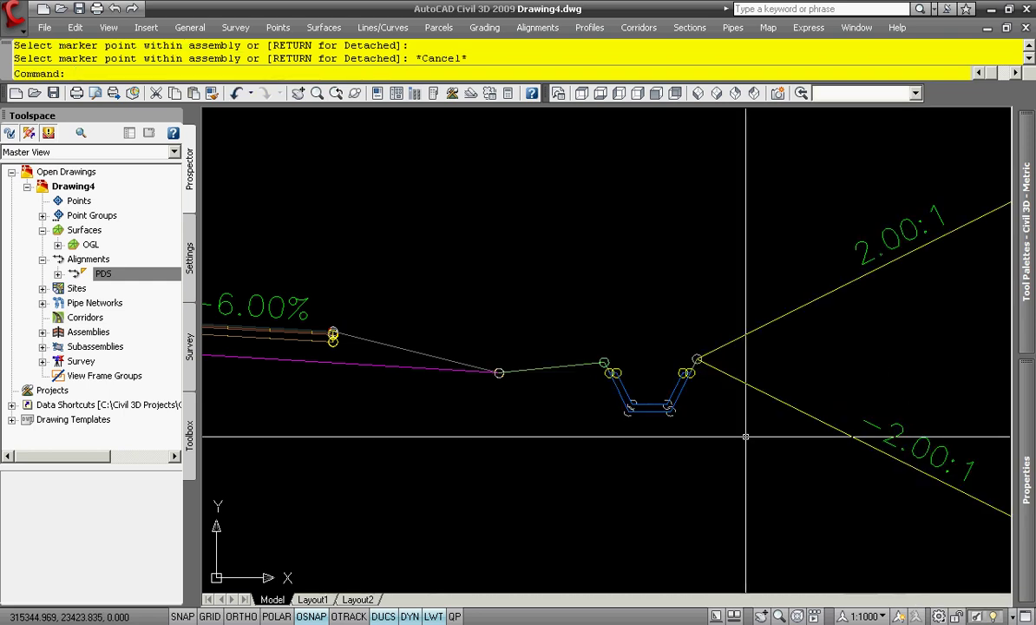
Mirror the lane, shoulder, side ditch and daylight subassemblies to the other side of the PDS assembly baseline
scroll(746, 436, "down", 2)
left_click(765, 449)
left_click(524, 408)
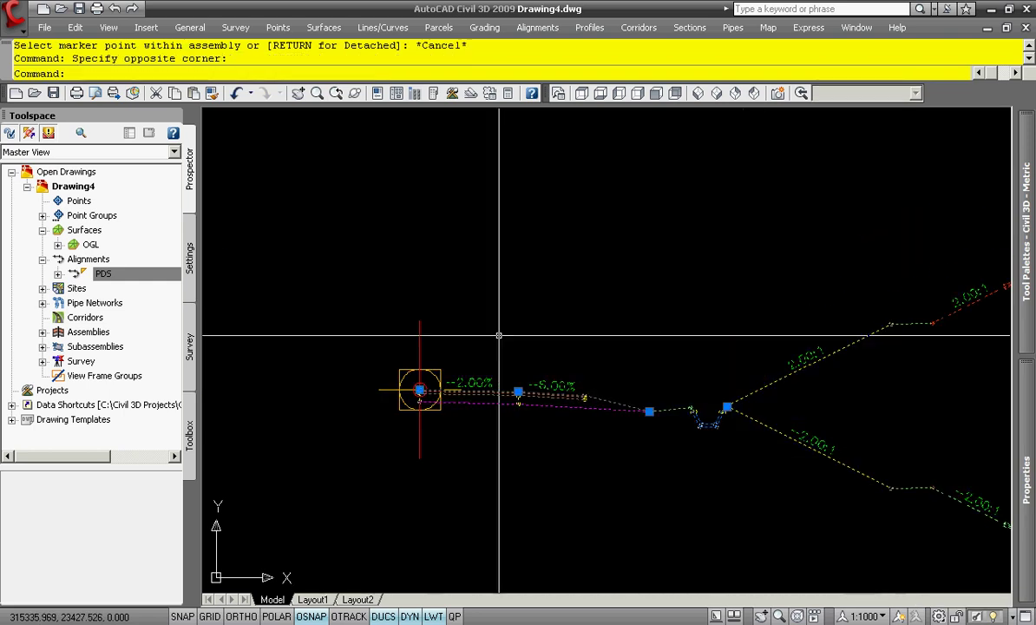
right_click(539, 406)
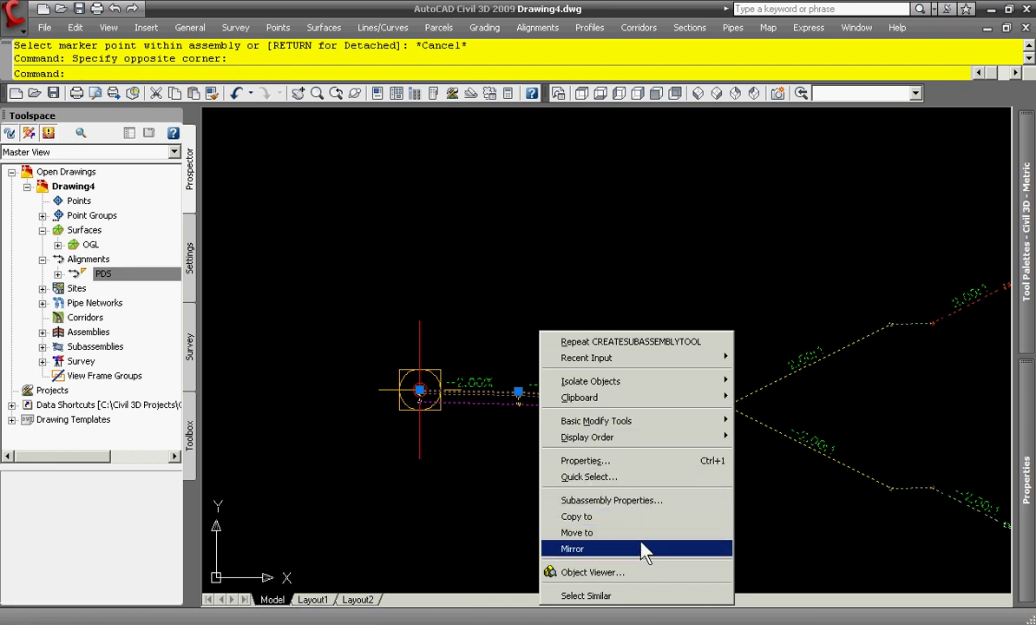
left_click(574, 548)
left_click(420, 391)
key("Escape")
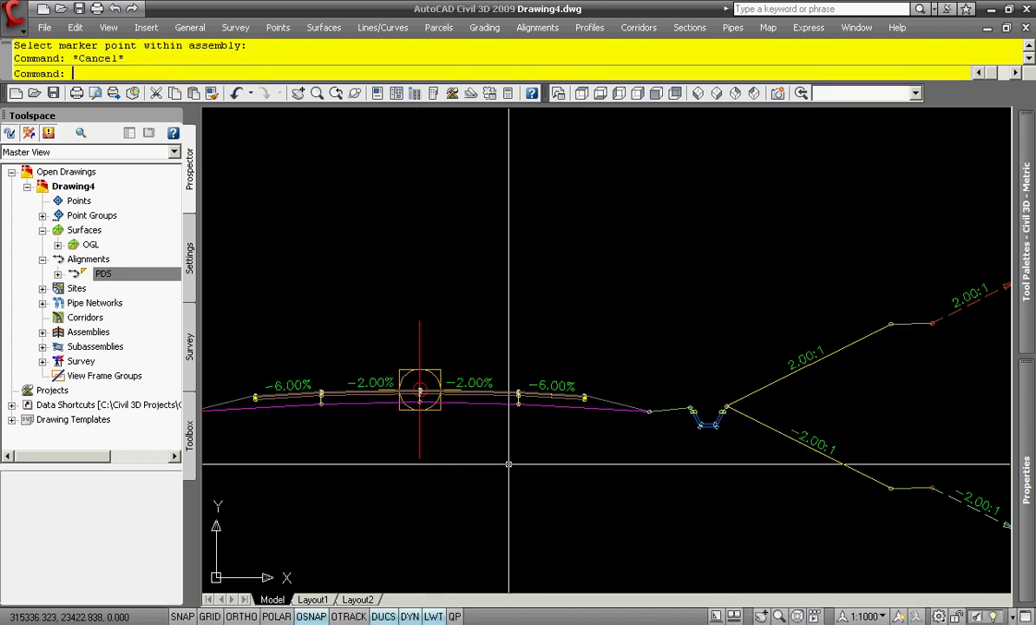
Examine the mirrored PDS assembly, the horizontal alignment over the OGL surface and the longitudinal profile
scroll(520, 476, "down", 4)
middle_click_drag(520, 475, 639, 403)
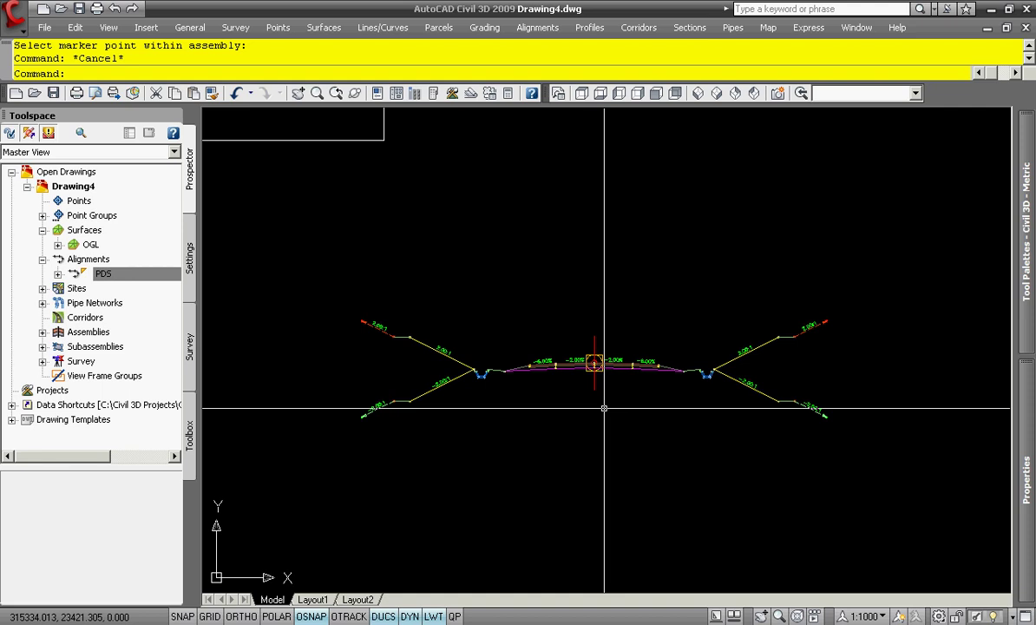
scroll(603, 411, "up", 2)
scroll(603, 410, "down", 10)
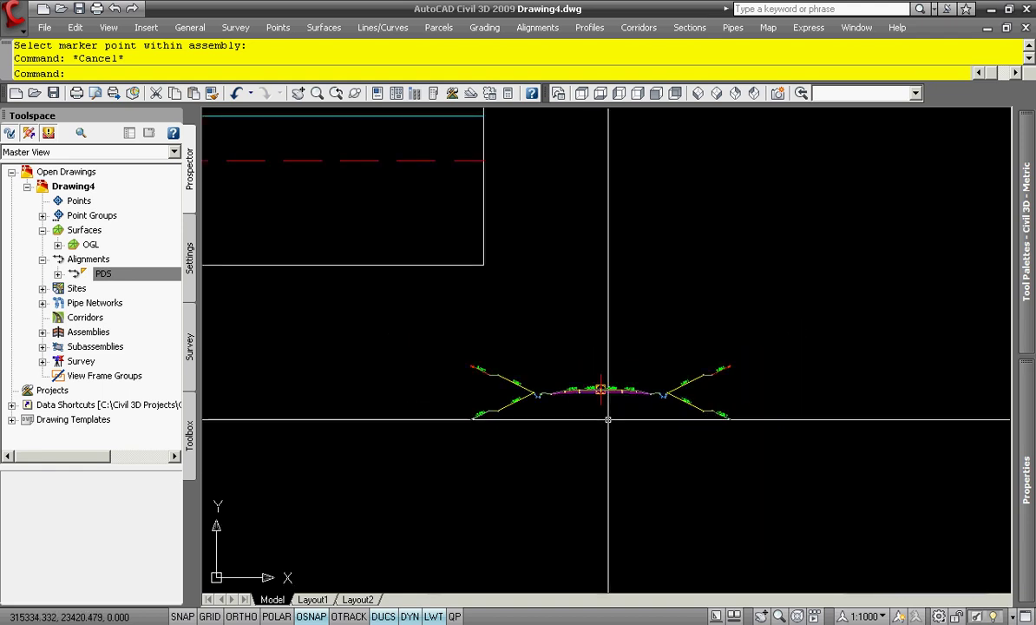
scroll(556, 408, "down", 5)
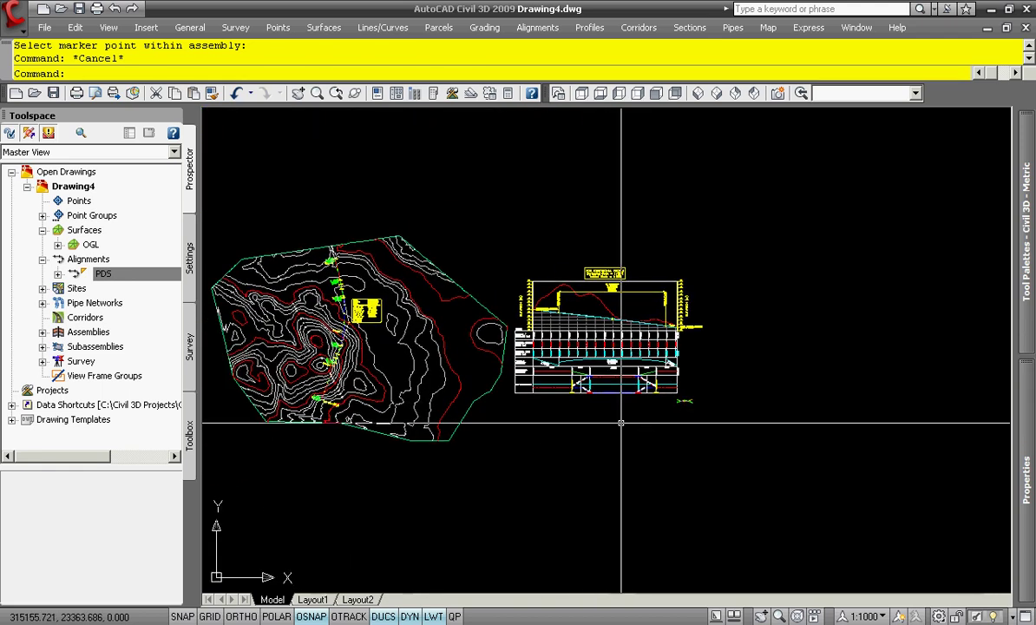
scroll(348, 310, "up", 6)
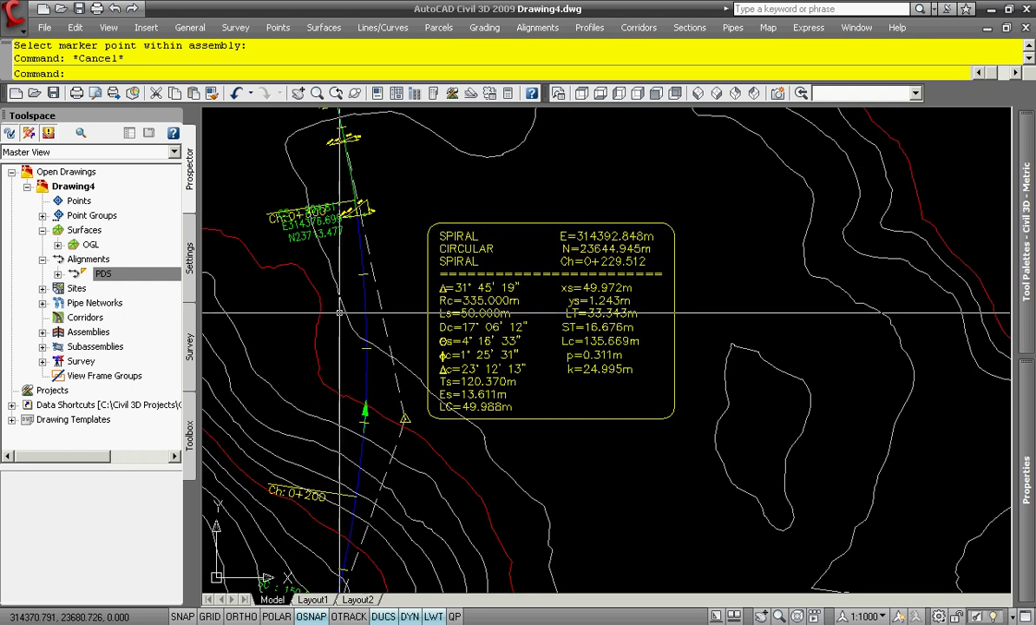
scroll(364, 339, "down", 5)
scroll(606, 341, "up", 8)
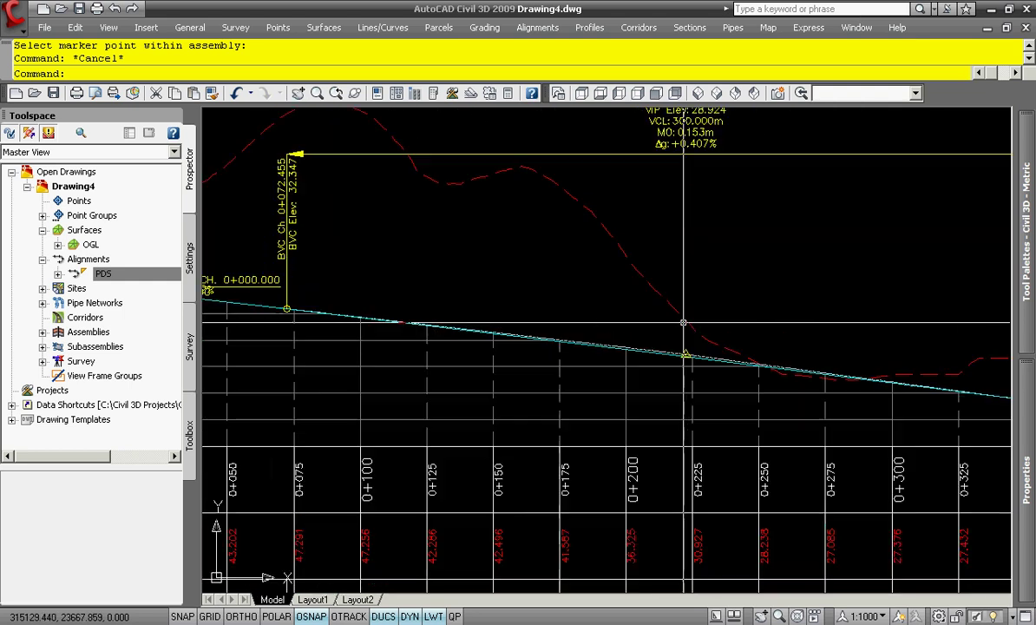
scroll(694, 343, "down", 8)
scroll(780, 412, "up", 1)
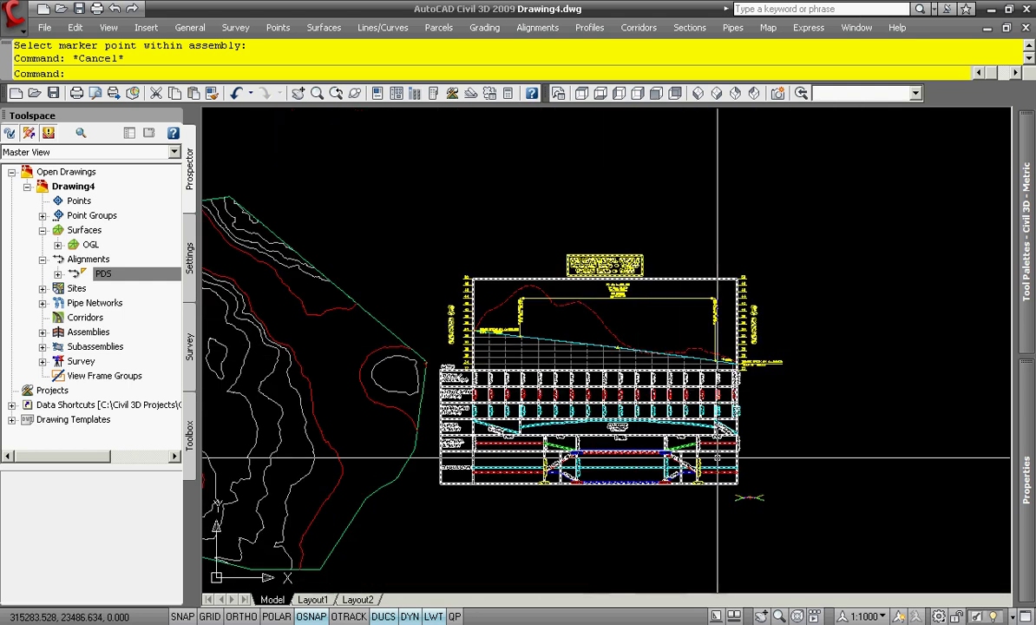
scroll(694, 343, "down", 1)
scroll(752, 502, "up", 7)
scroll(753, 502, "up", 4)
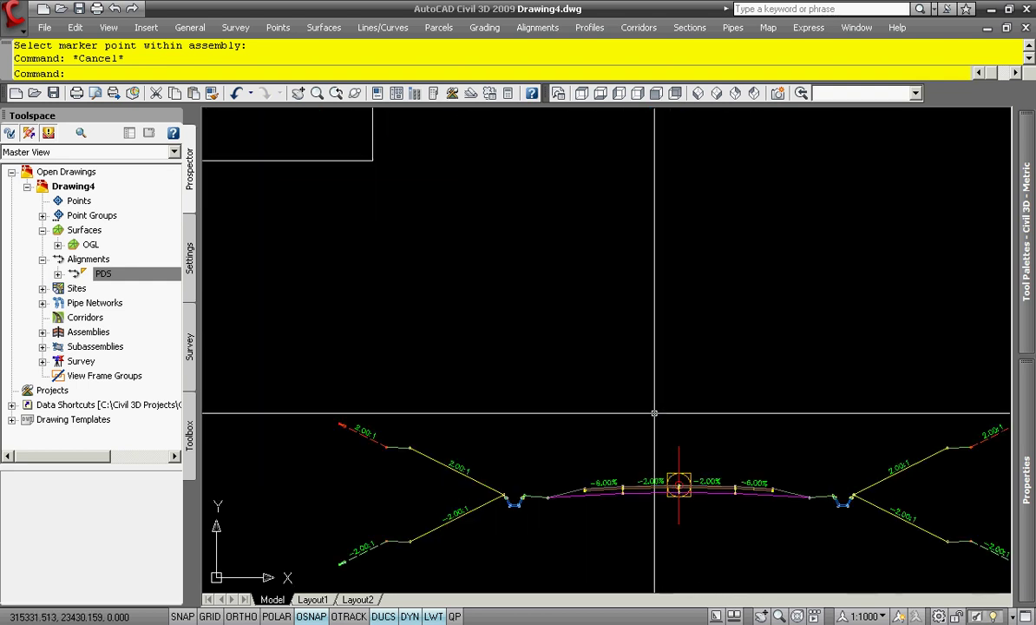
scroll(644, 429, "down", 4)
scroll(652, 443, "down", 6)
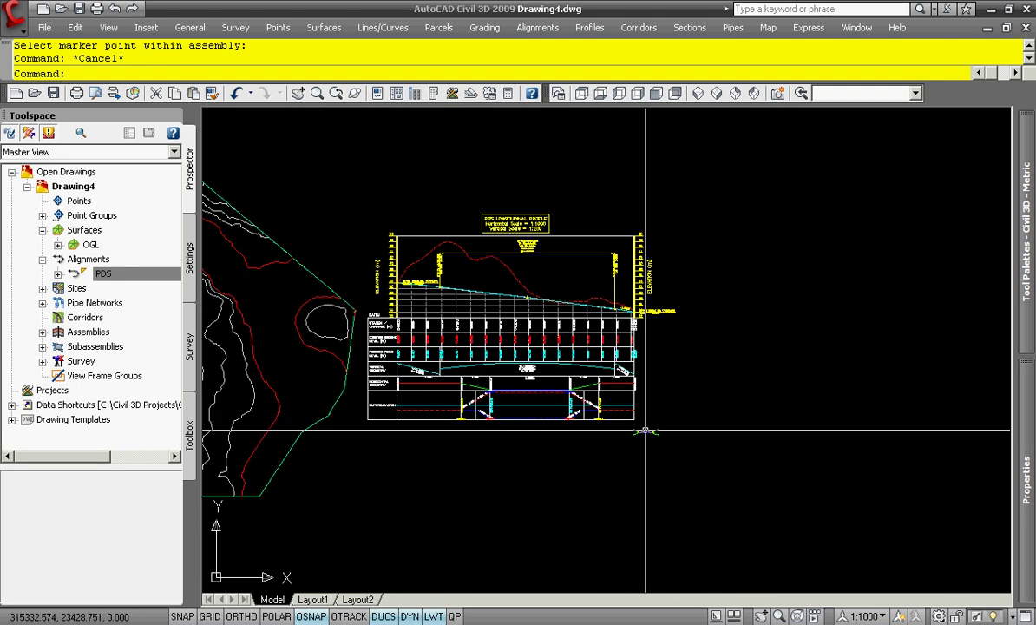
middle_click_drag(566, 443, 673, 444)
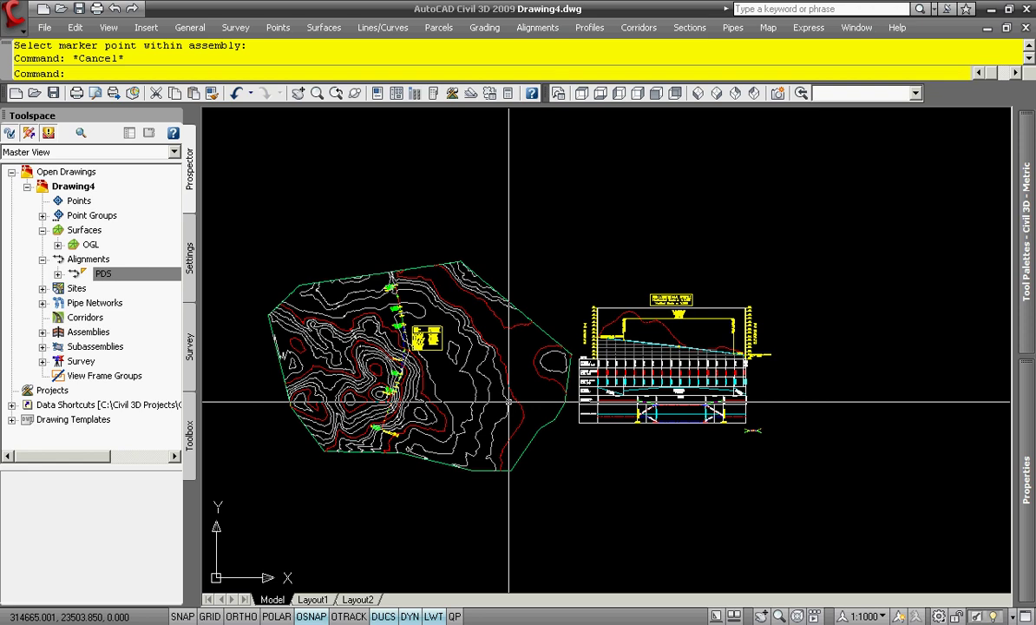
scroll(387, 353, "up", 6)
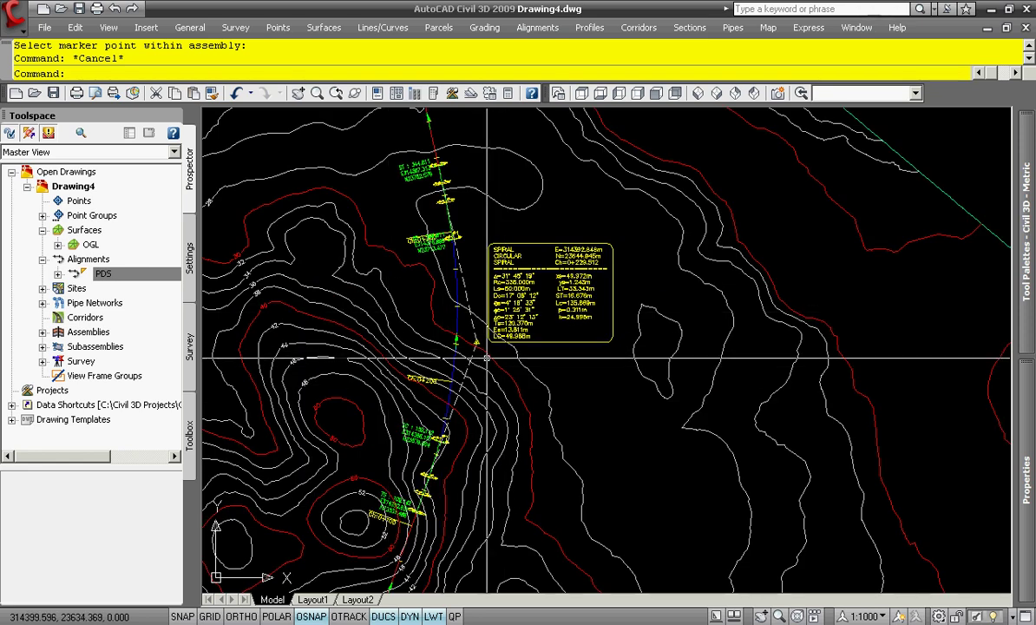
scroll(550, 349, "down", 5)
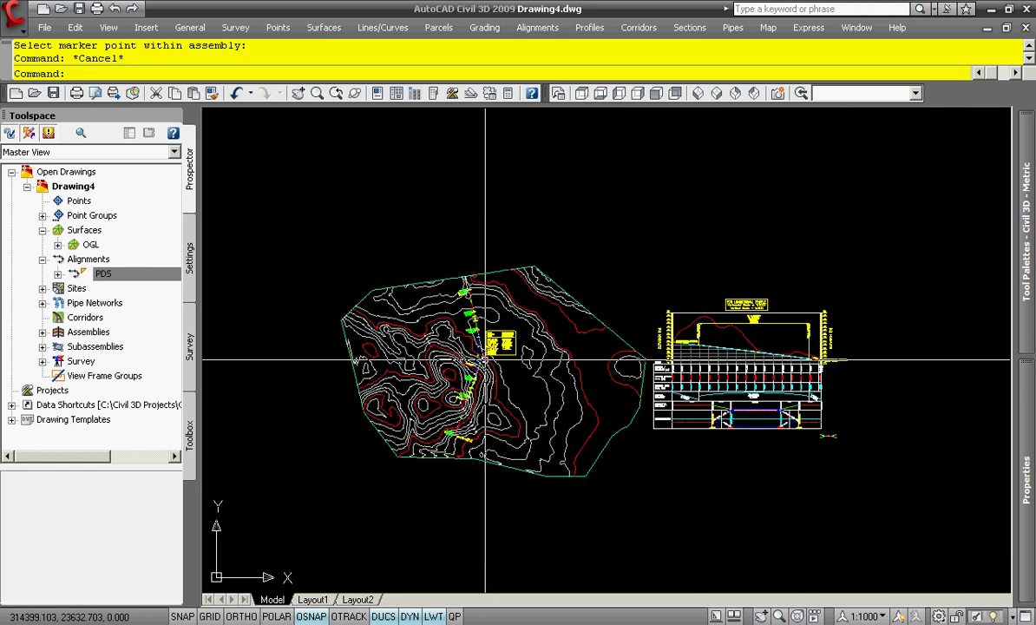
Change the OGL surface's style to Border Only so its contours are hidden
left_click(91, 245)
right_click(137, 246)
left_click(174, 252)
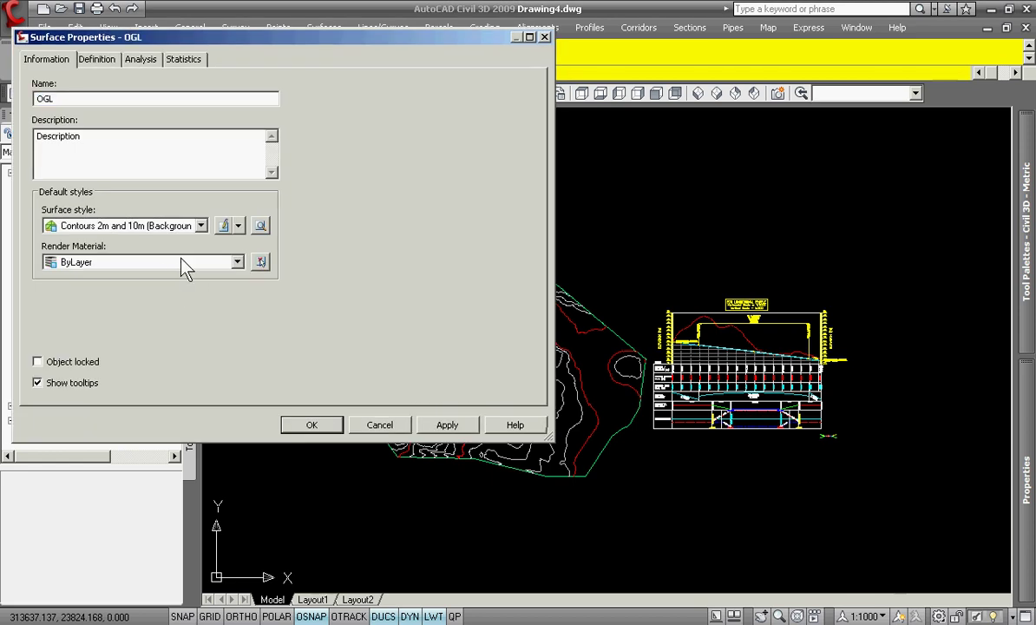
left_click(159, 230)
left_click(121, 255)
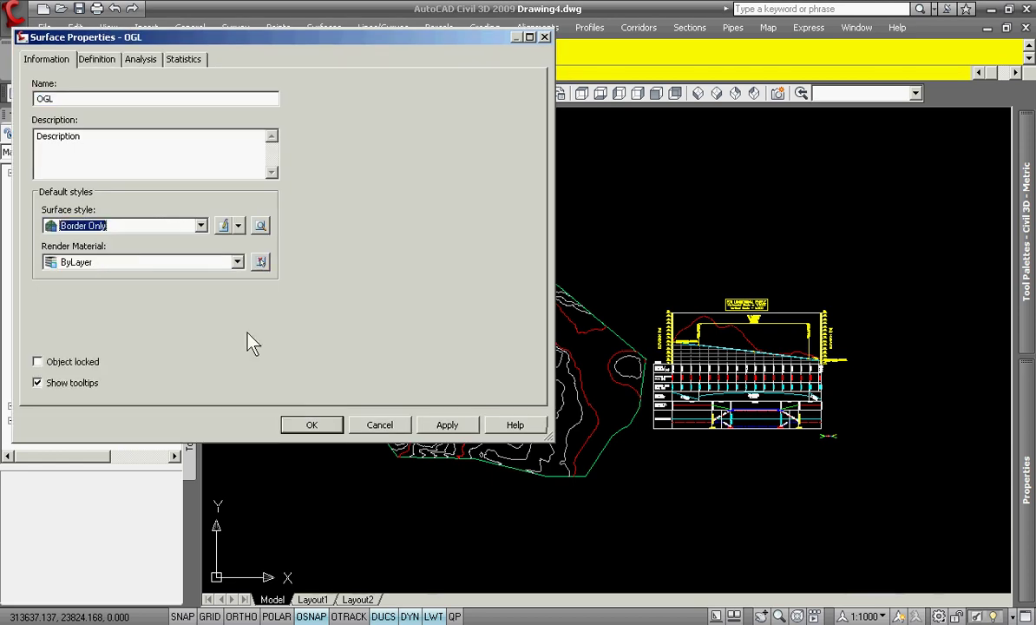
left_click(311, 423)
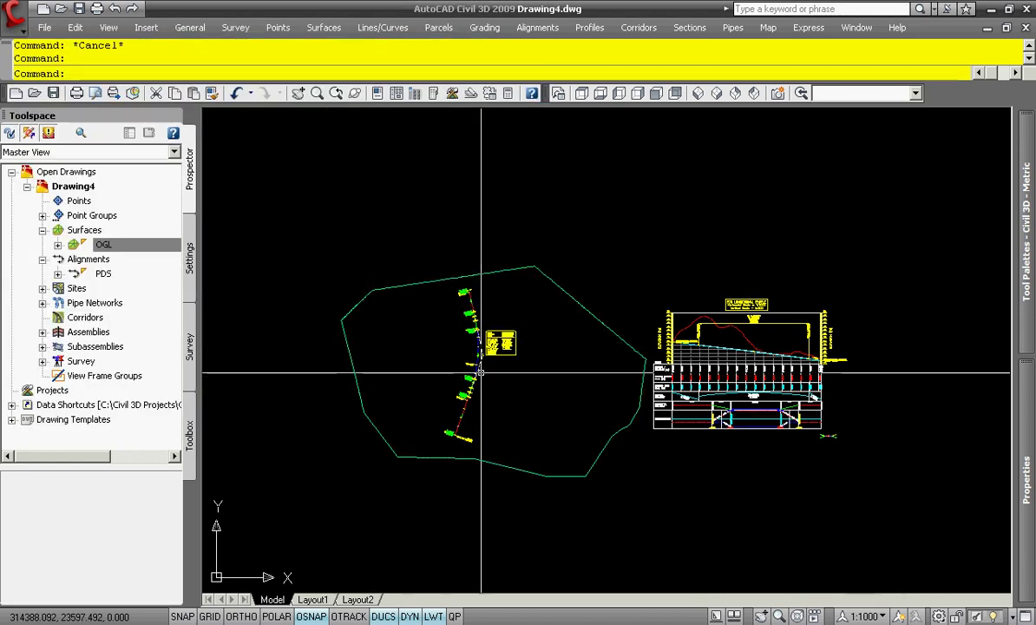
Start a new corridor using the PDS alignment as baseline, the PDS profile and the PDS assembly
scroll(506, 371, "up", 2)
middle_click_drag(576, 404, 531, 387)
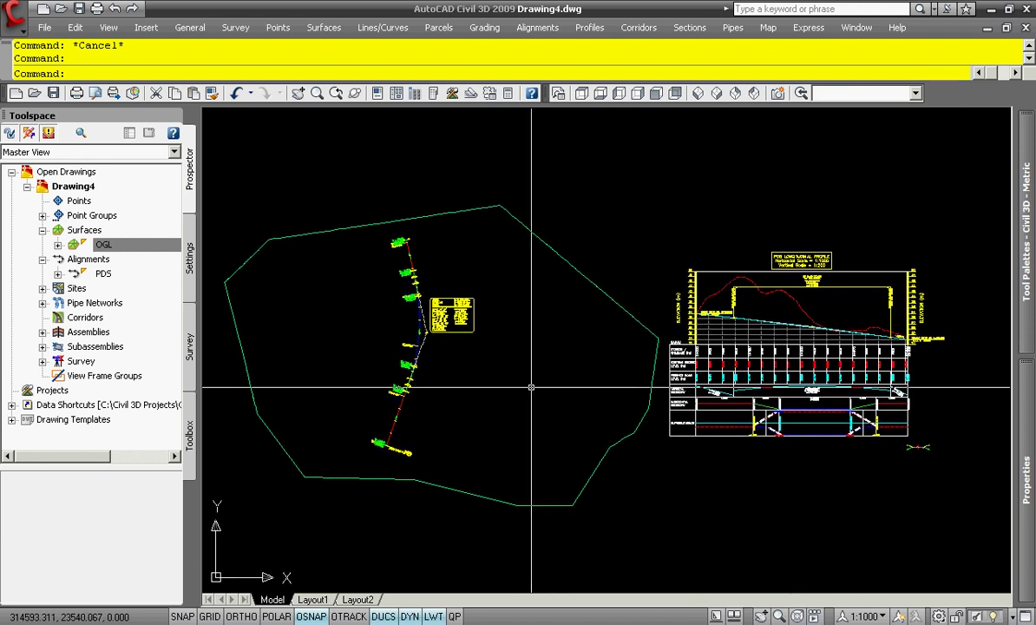
left_click(638, 28)
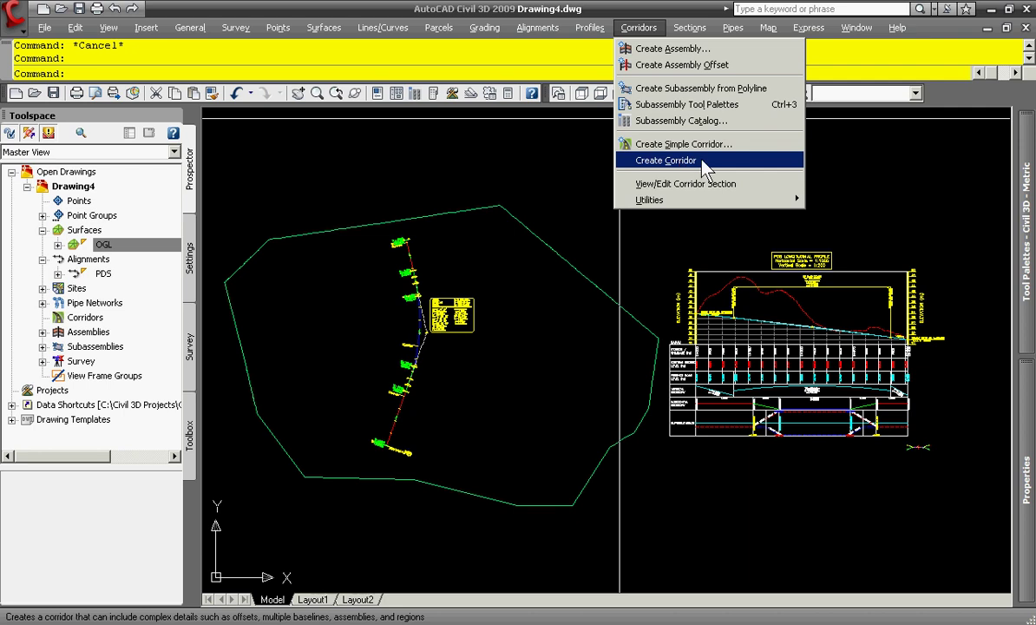
left_click(667, 160)
key("Return")
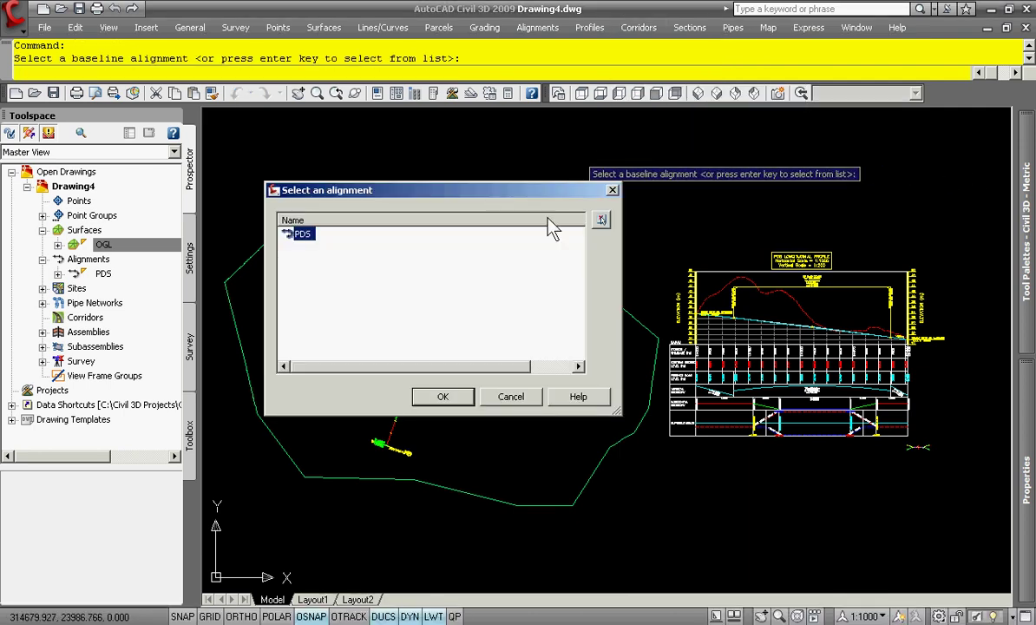
left_click(444, 399)
key("Return")
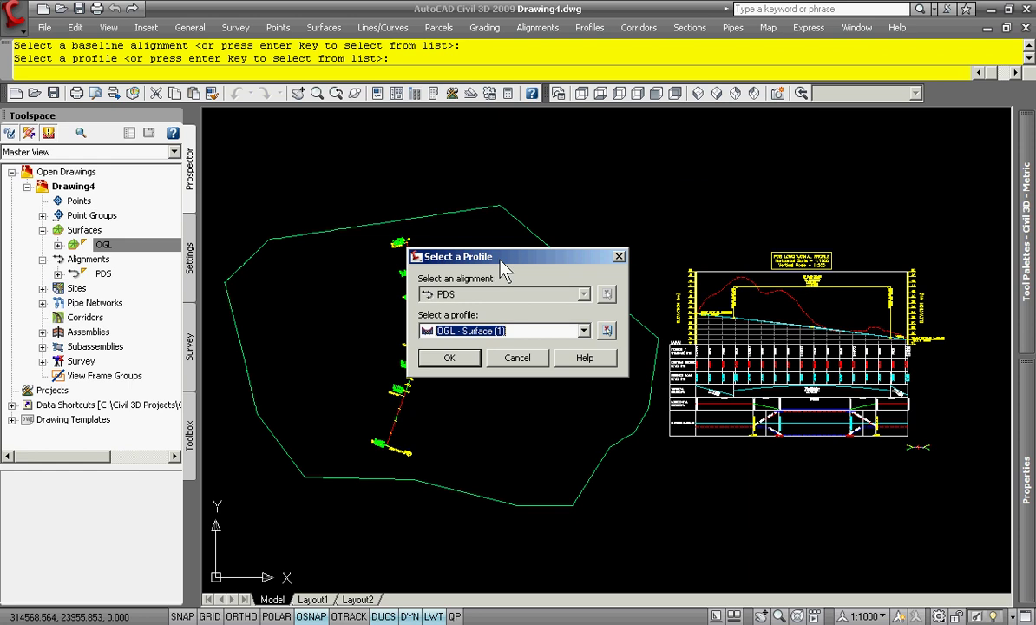
left_click(474, 338)
left_click(453, 360)
left_click(449, 359)
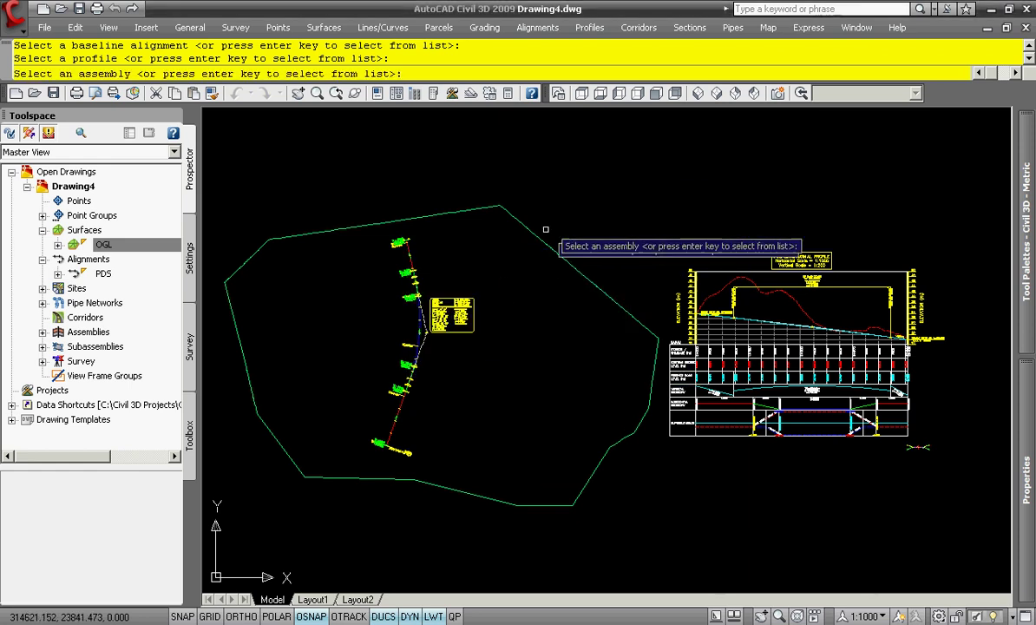
key("Return")
left_click(295, 420)
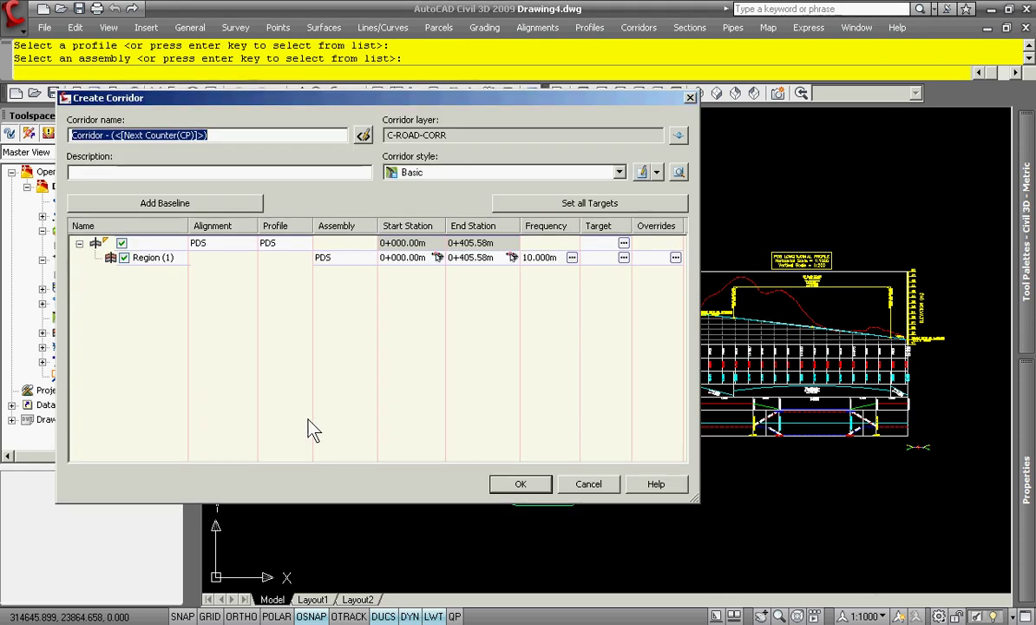
Set OGL as the target surface for all DaylightBench subassemblies and create the corridor with the default name and Basic style
left_click(573, 203)
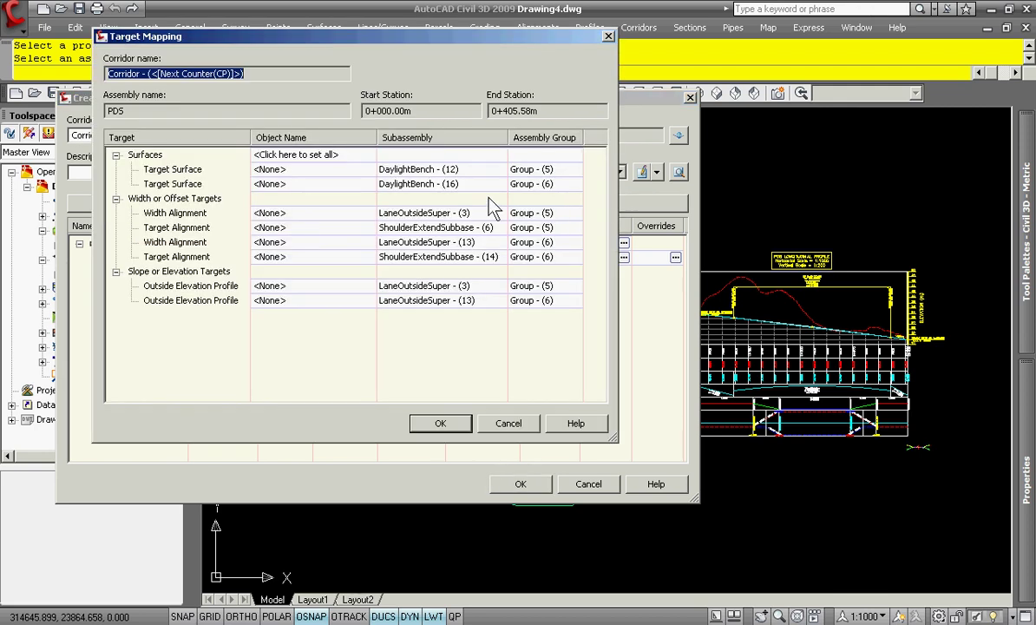
left_click(334, 154)
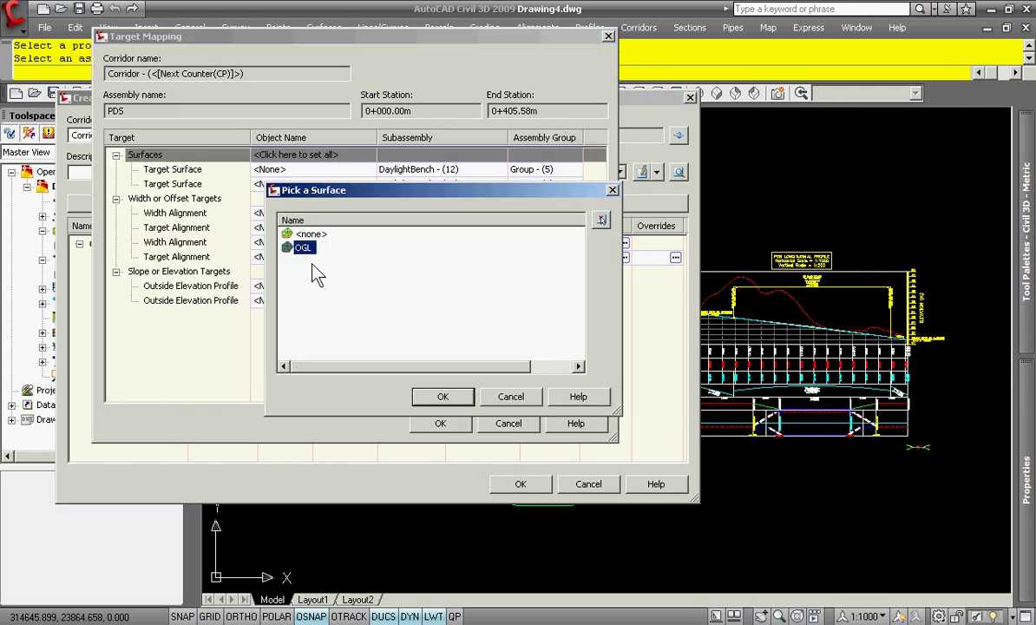
left_click(448, 395)
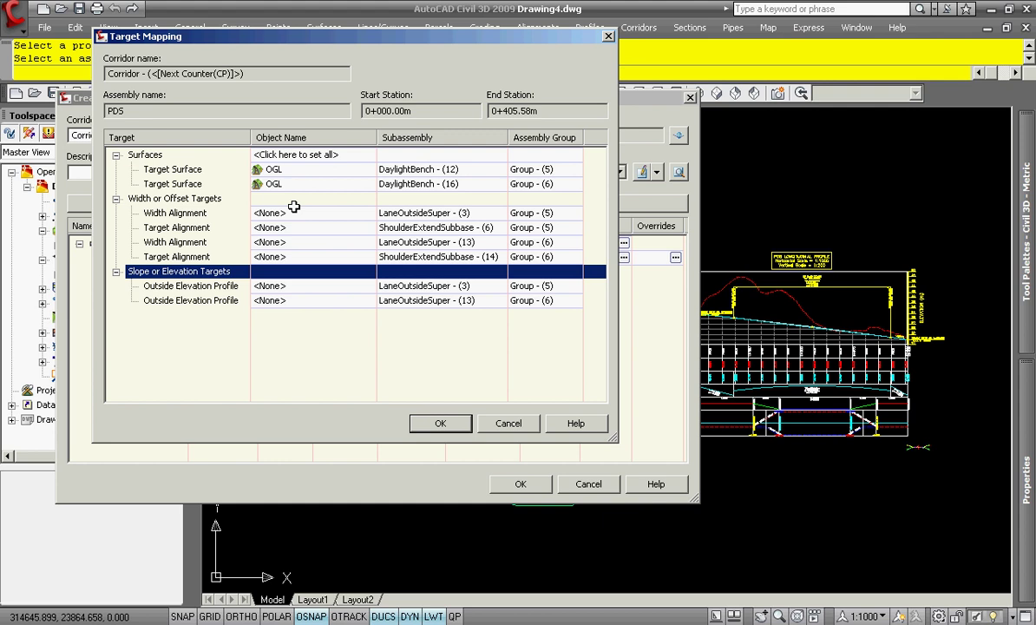
left_click(286, 184)
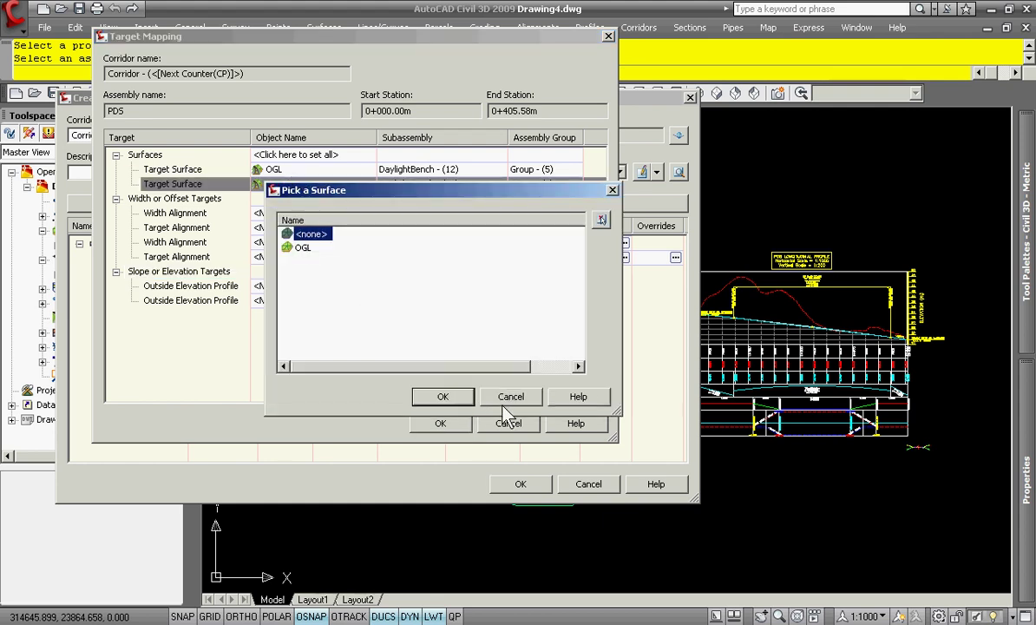
left_click(506, 401)
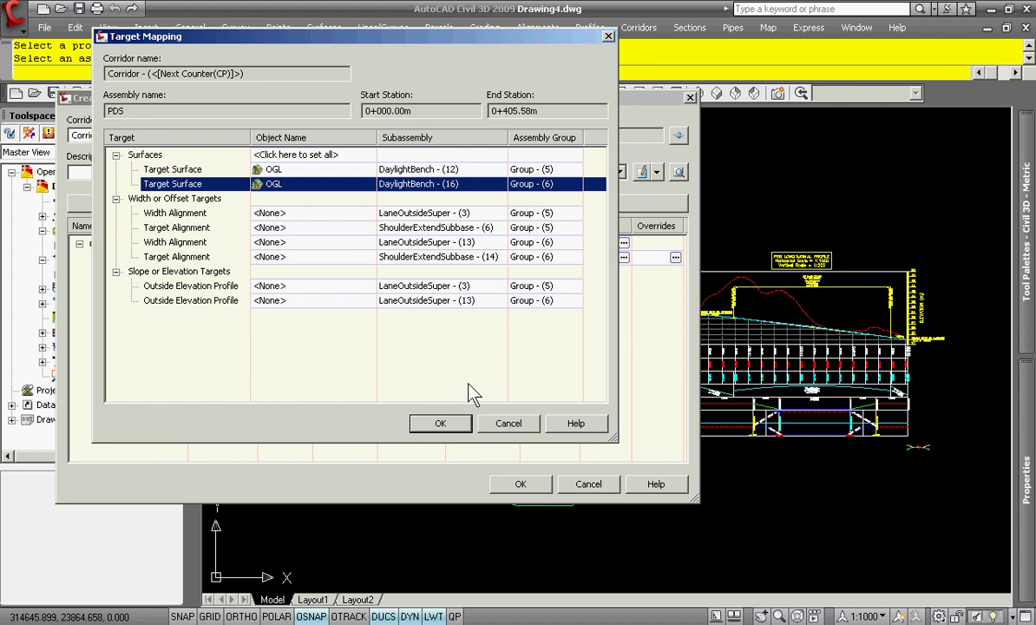
left_click(467, 427)
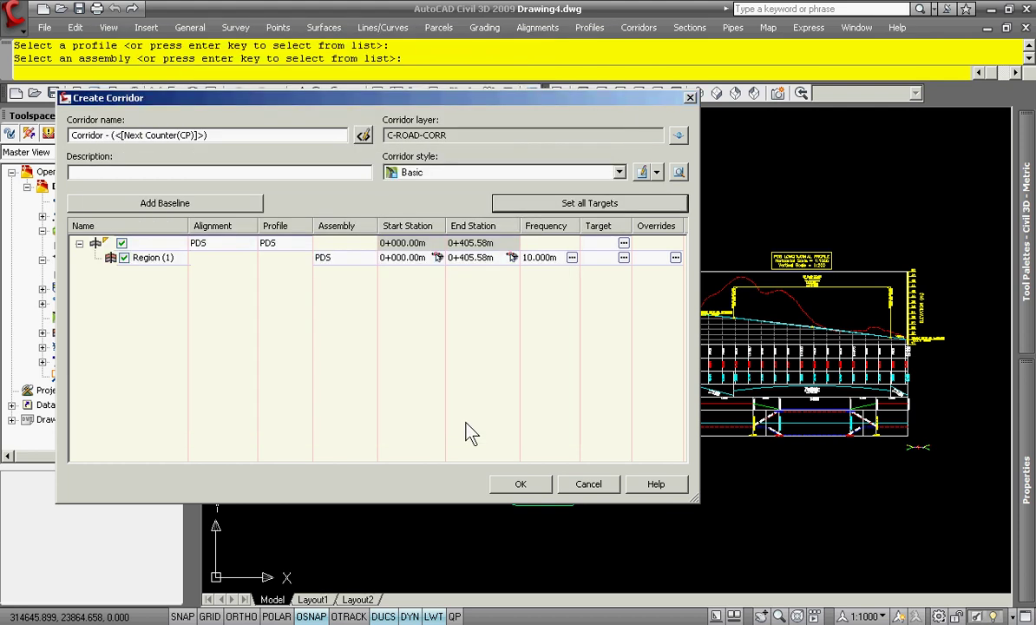
left_click(524, 487)
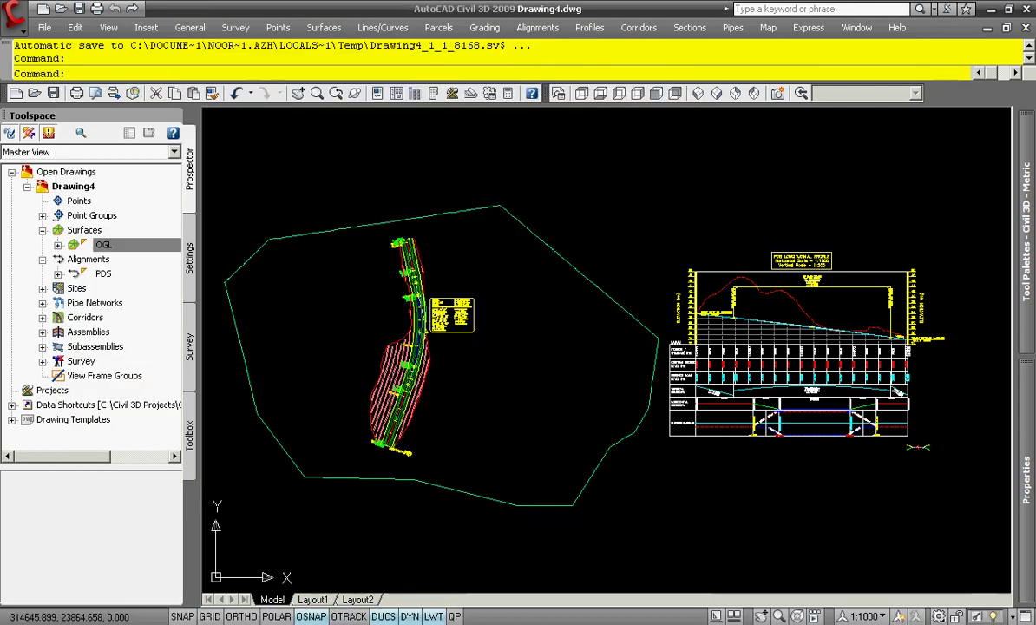
Examine the new corridor in plan along its length, including the daylight lines and benches beside the road
scroll(378, 351, "up", 3)
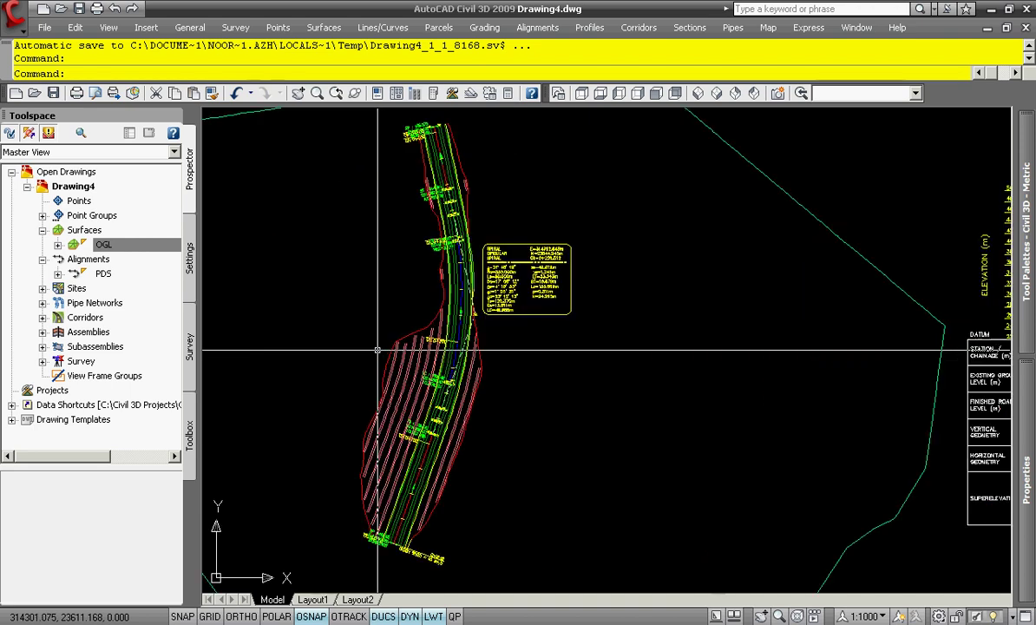
scroll(378, 351, "up", 2)
scroll(386, 325, "up", 2)
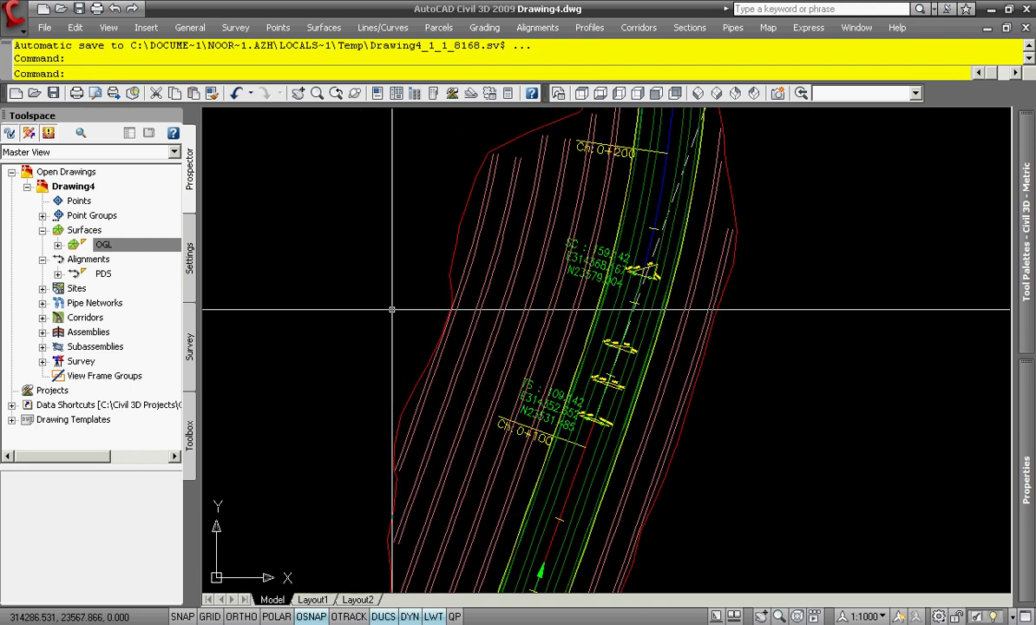
scroll(392, 309, "up", 1)
scroll(386, 342, "up", 2)
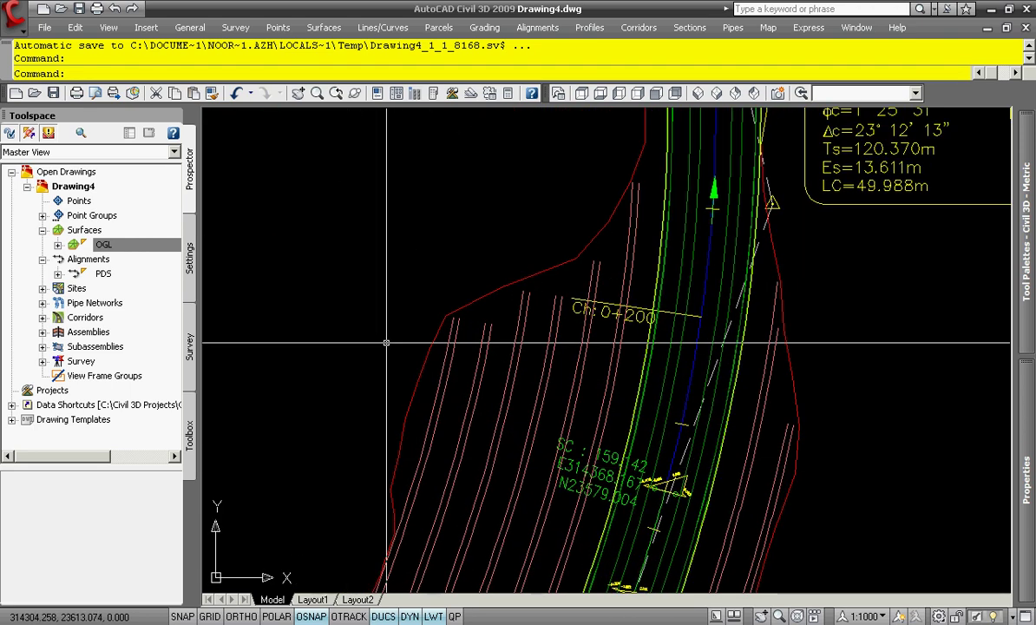
middle_click_drag(474, 190, 449, 403)
middle_click_drag(515, 212, 388, 483)
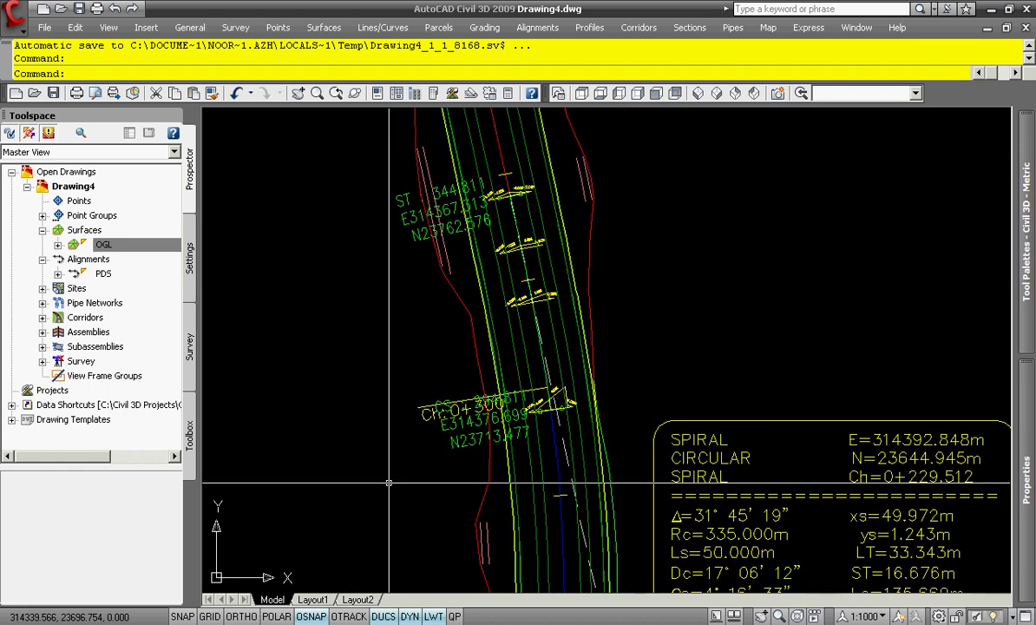
middle_click_drag(365, 225, 406, 241)
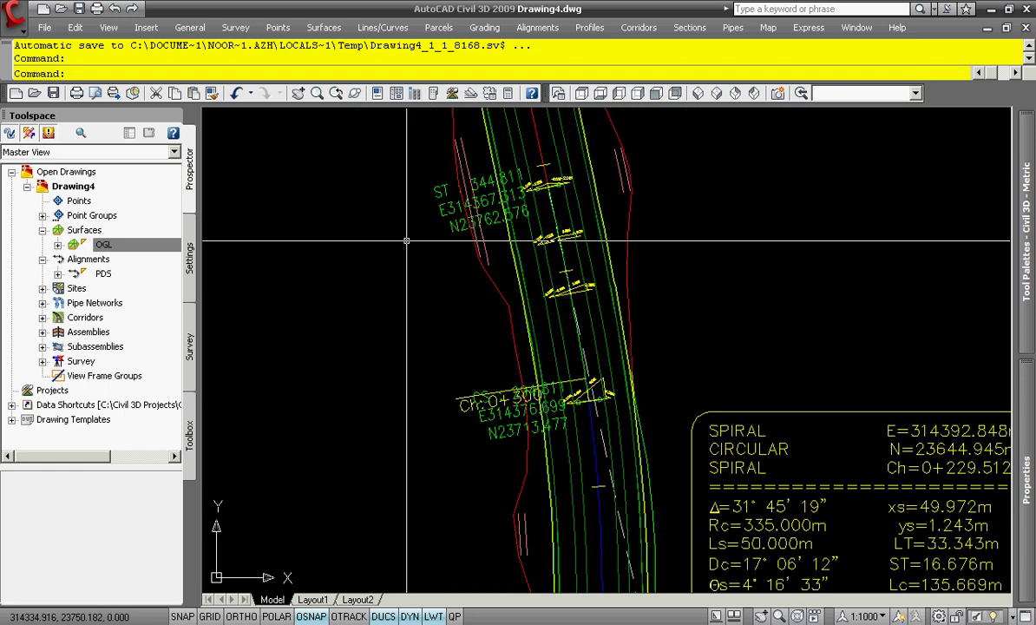
mouse_move(421, 491)
middle_mouse_down()
mouse_move(413, 259)
mouse_move(442, 331)
mouse_move(483, 211)
middle_mouse_up()
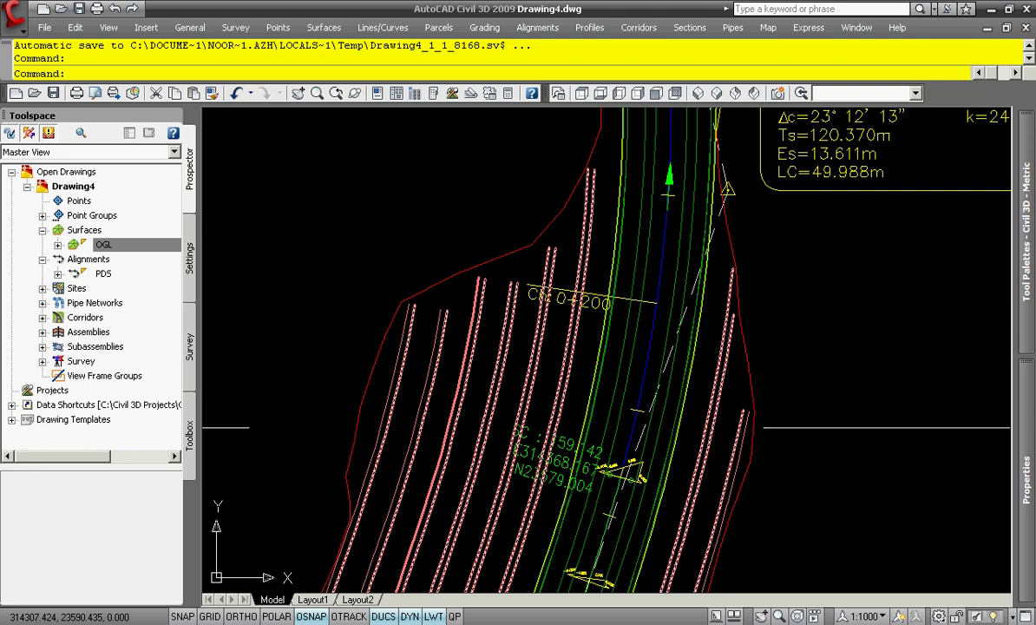
scroll(270, 363, "down", 8)
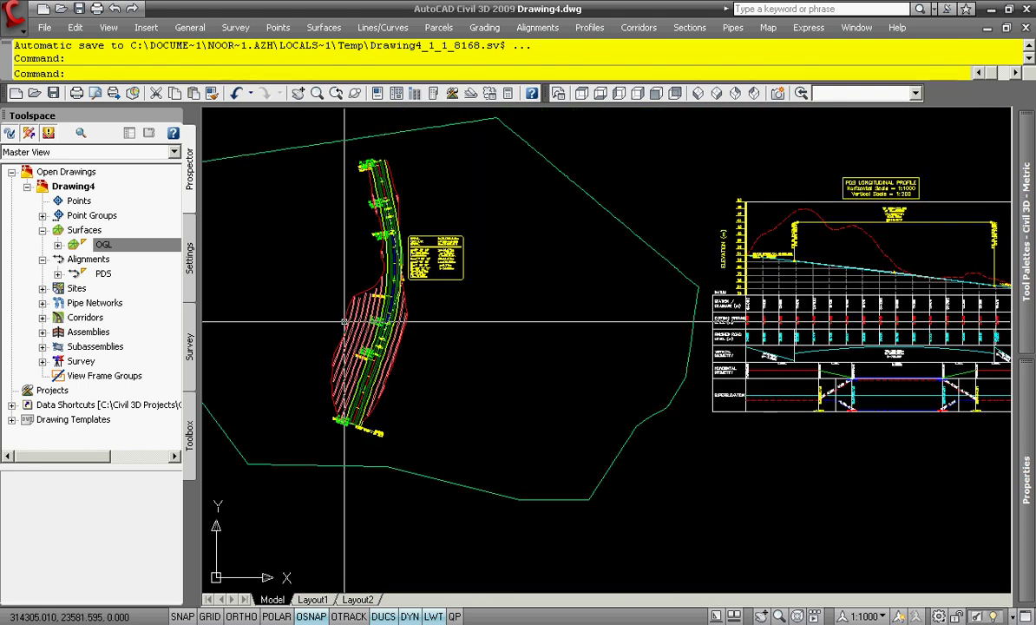
scroll(304, 321, "up", 4)
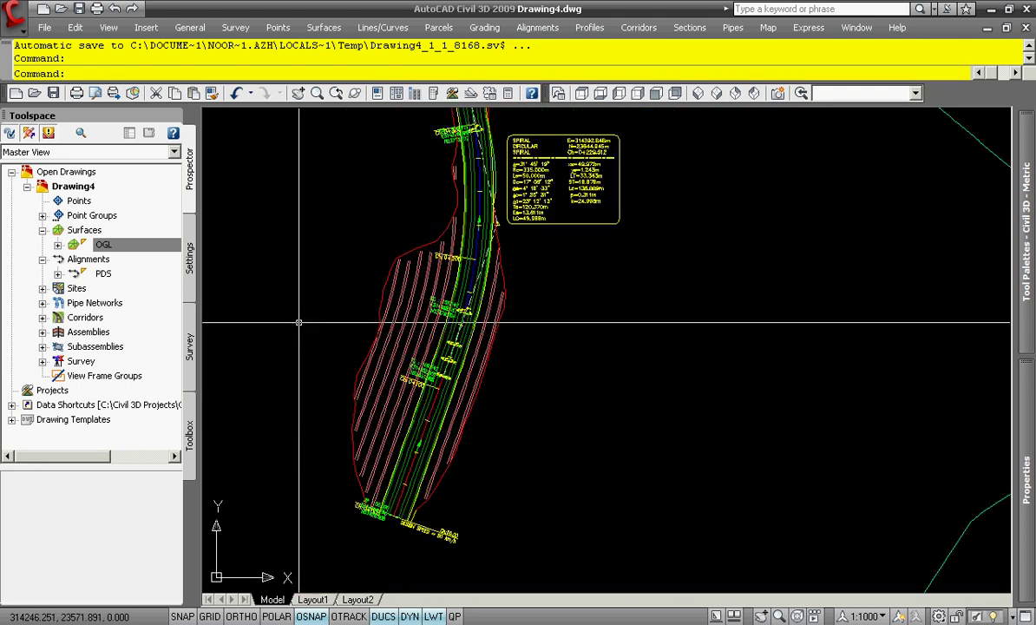
Create a corridor surface in the properties of Corridor - (1) and add the Datum links as its data
left_click(43, 317)
left_click(108, 332)
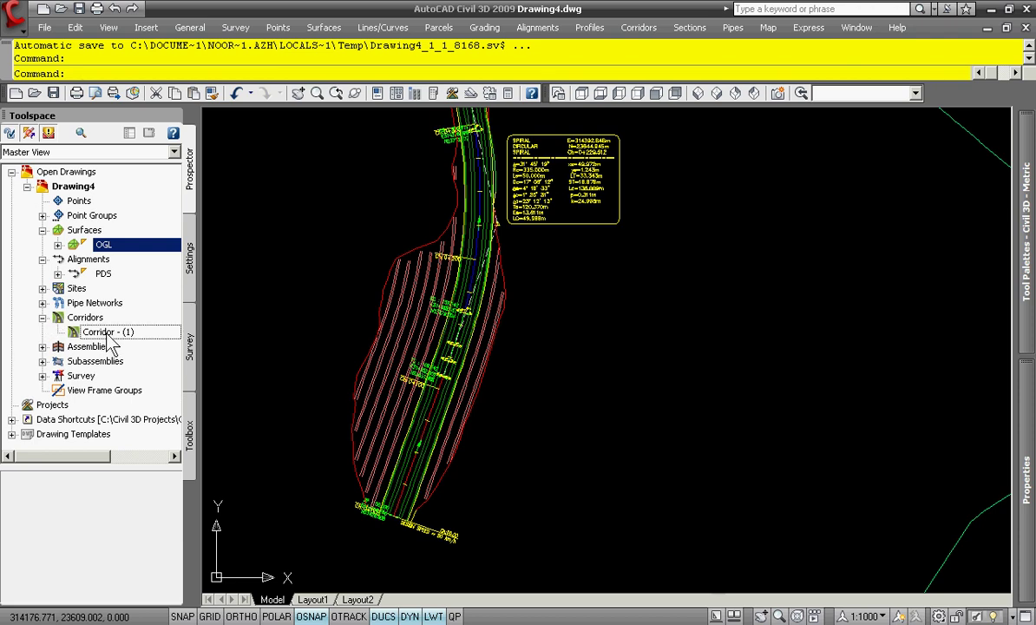
right_click(108, 332)
left_click(138, 346)
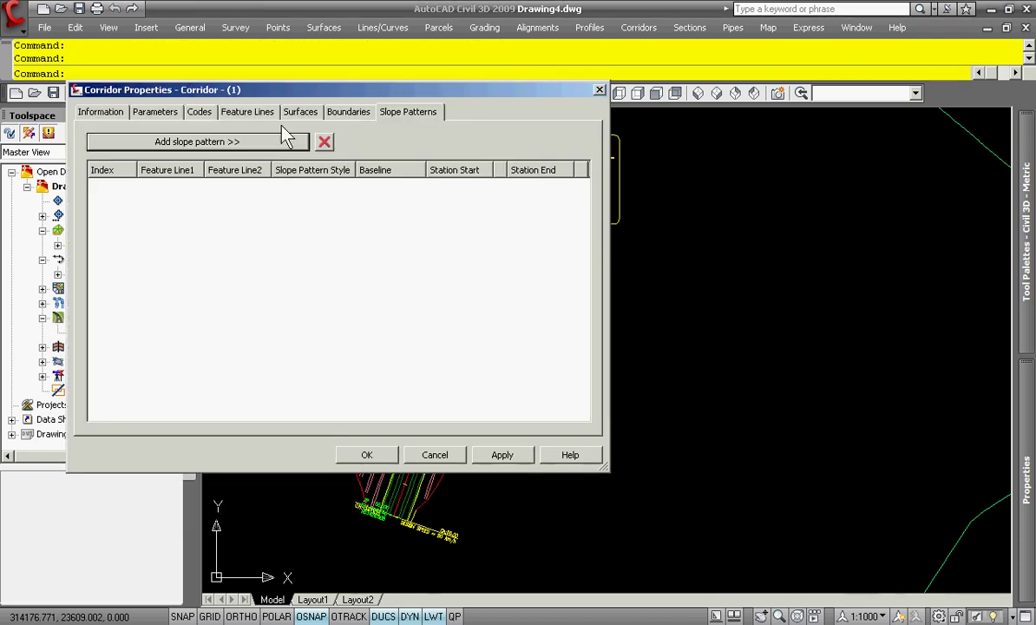
left_click(299, 113)
left_click(95, 167)
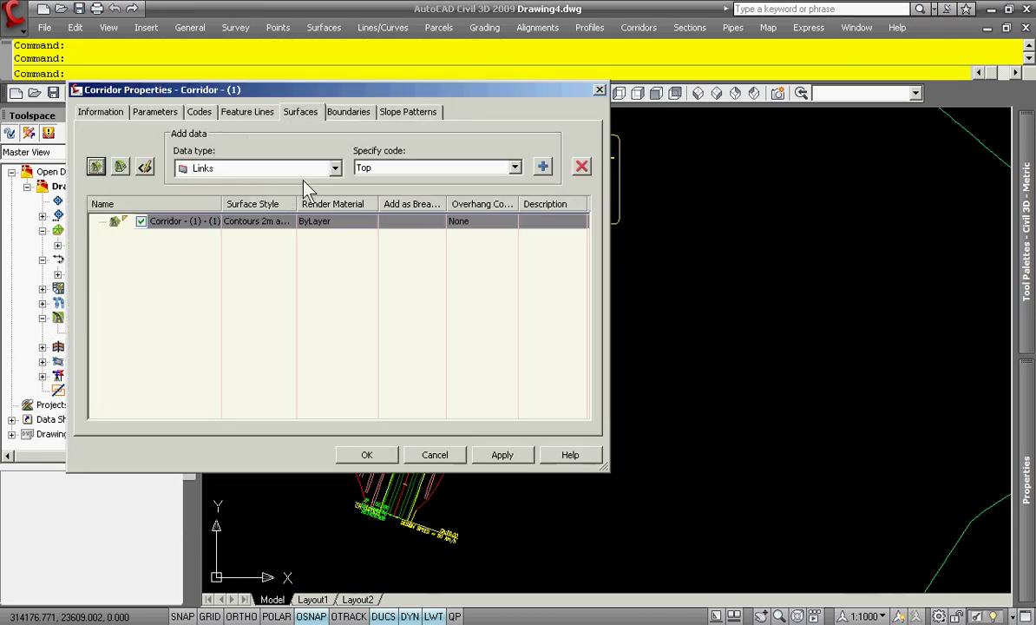
left_click(365, 169)
left_click(380, 244)
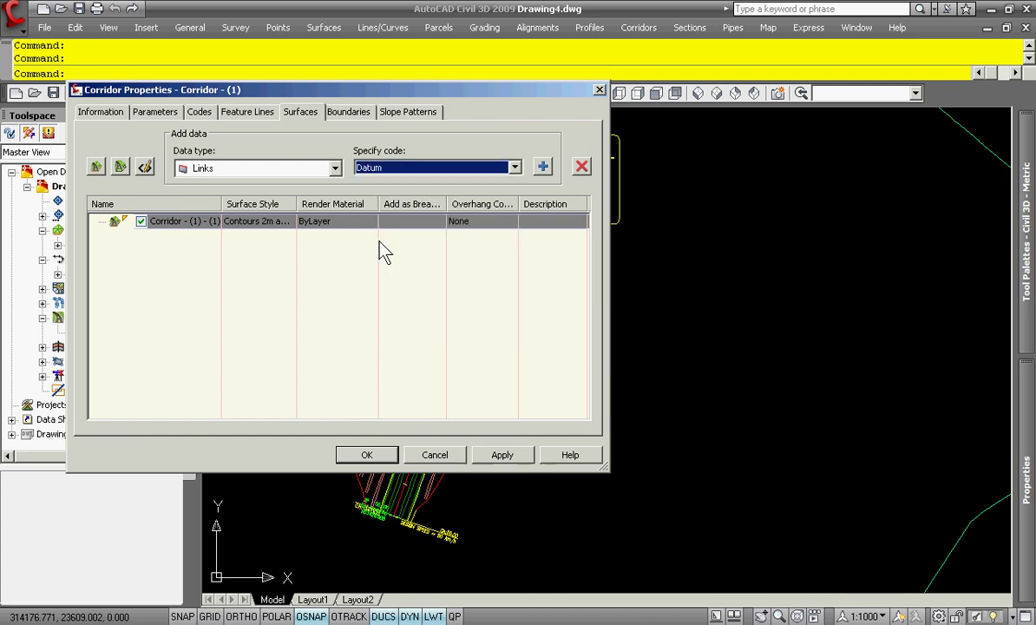
left_click(543, 167)
Add an outer boundary to the corridor surface and apply the corridor properties
left_click(357, 115)
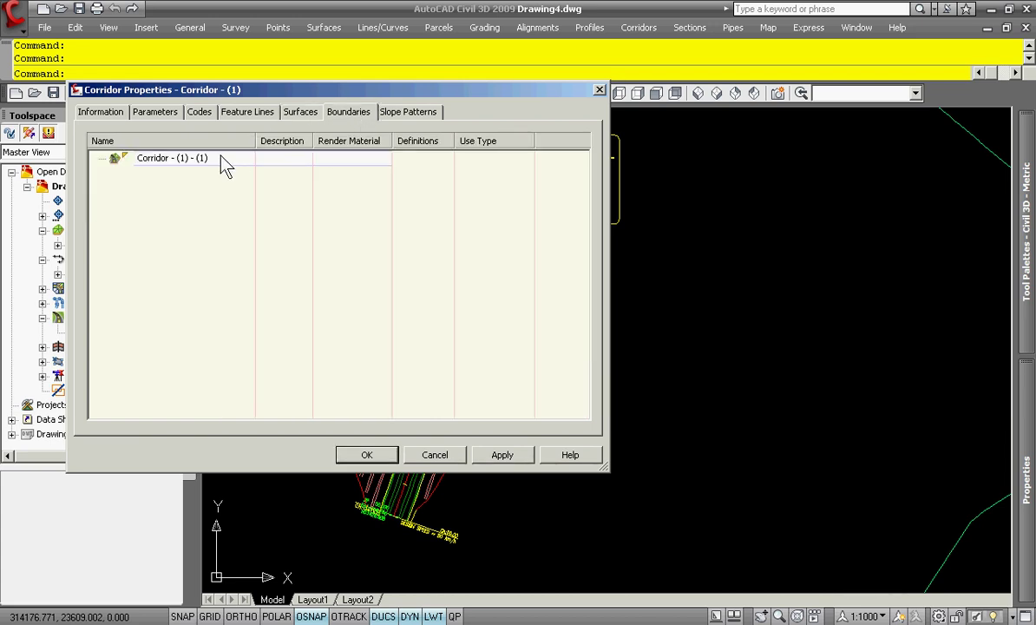
right_click(224, 158)
mouse_move(286, 167)
left_click(396, 170)
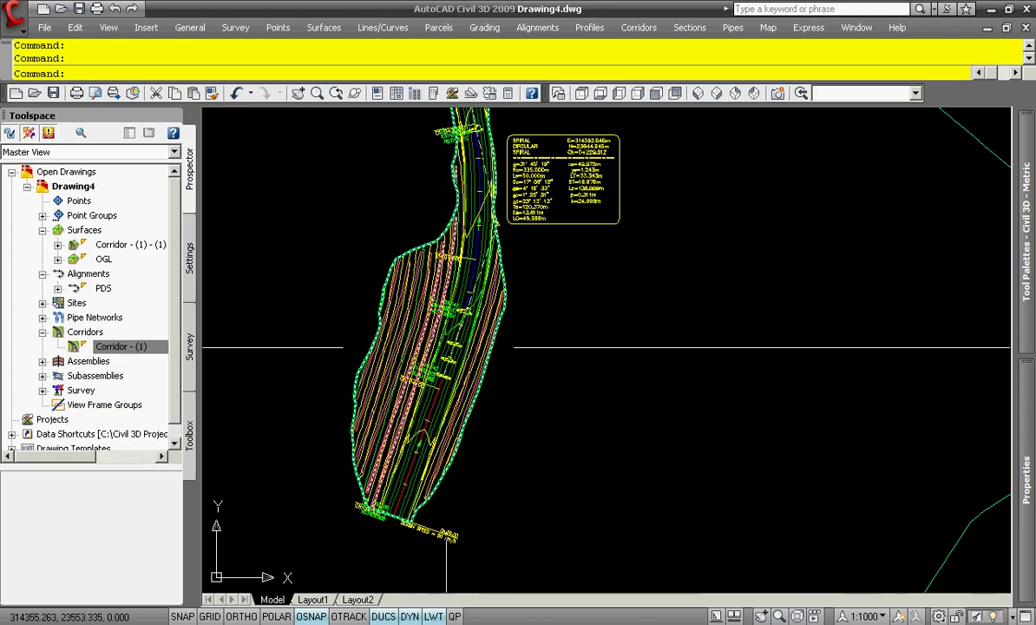
Inspect the corridor surface in 3D with the Object Viewer, orbiting around the benched slopes and the road bed
scroll(447, 345, "up", 3)
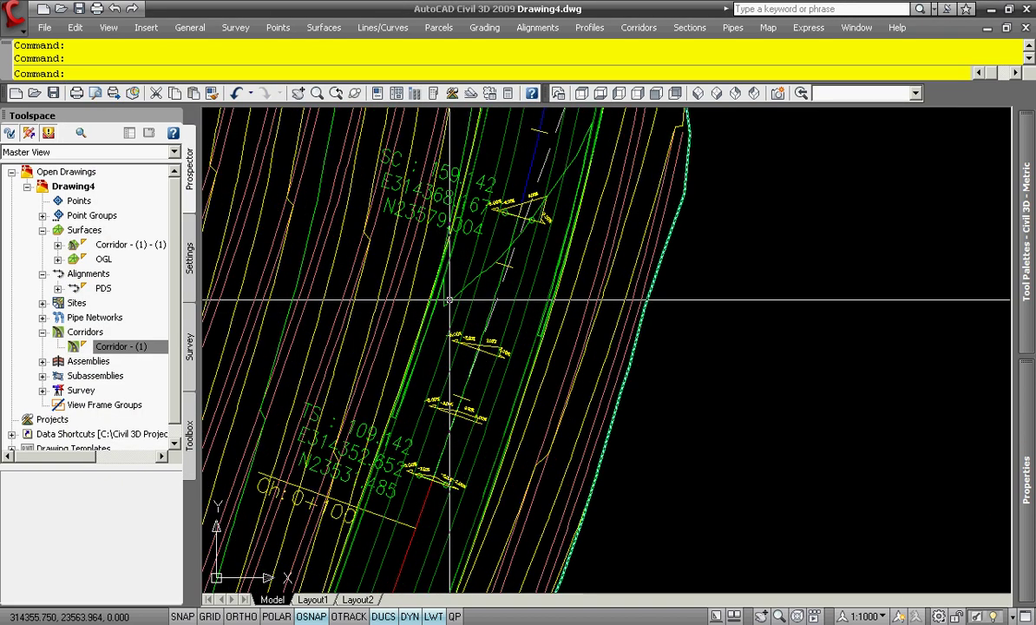
right_click(452, 304)
left_click(525, 532)
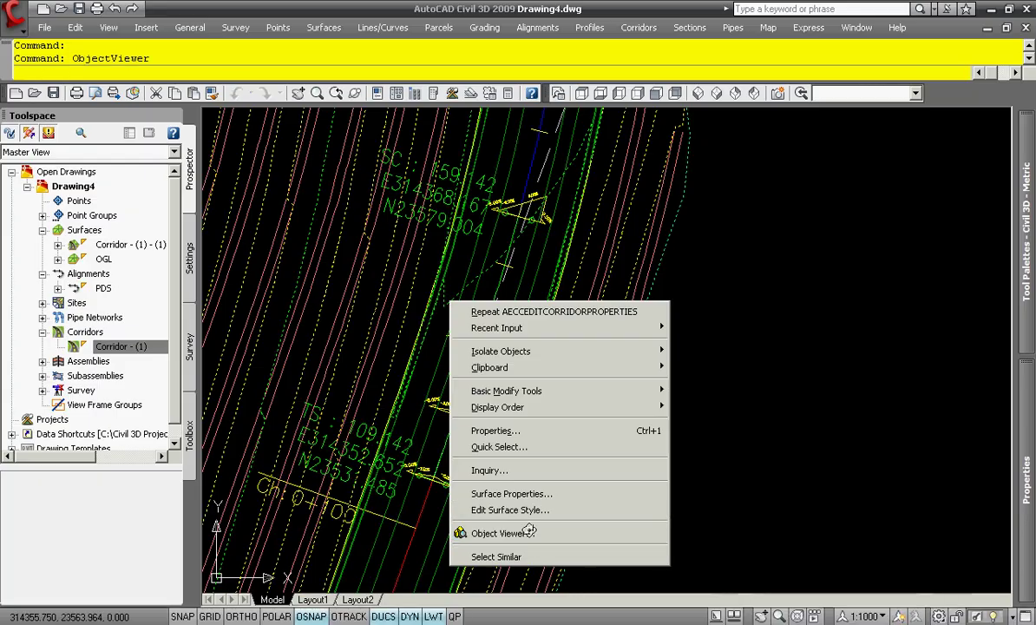
mouse_move(485, 457)
left_mouse_down()
mouse_move(451, 363)
mouse_move(451, 266)
mouse_move(428, 215)
mouse_move(432, 246)
left_mouse_up()
scroll(581, 421, "up", 4)
middle_click_drag(595, 433, 542, 354)
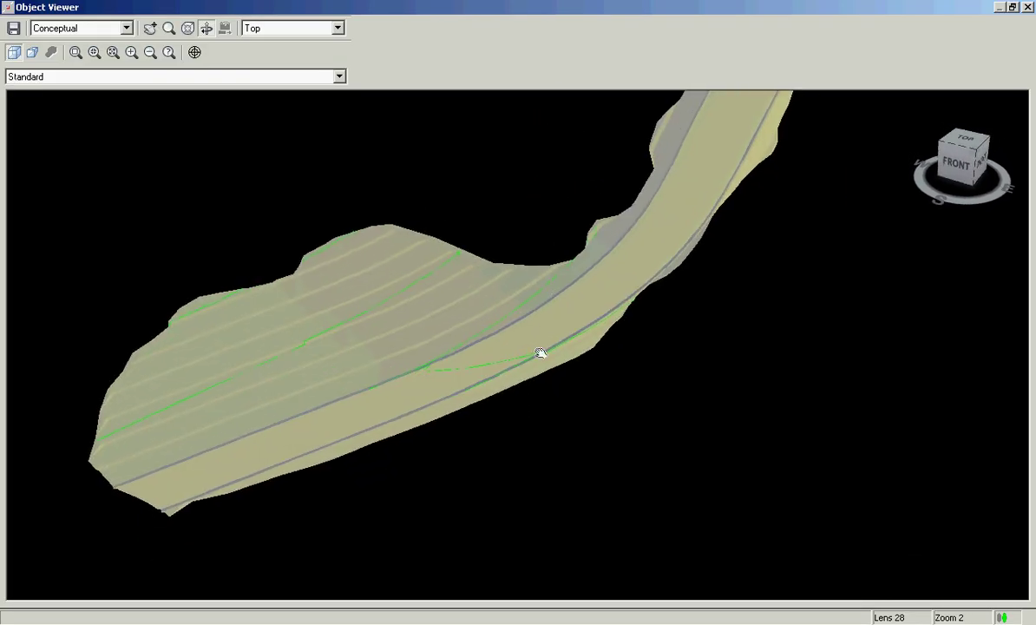
left_click_drag(512, 347, 488, 365)
scroll(486, 365, "up", 4)
scroll(580, 373, "down", 4)
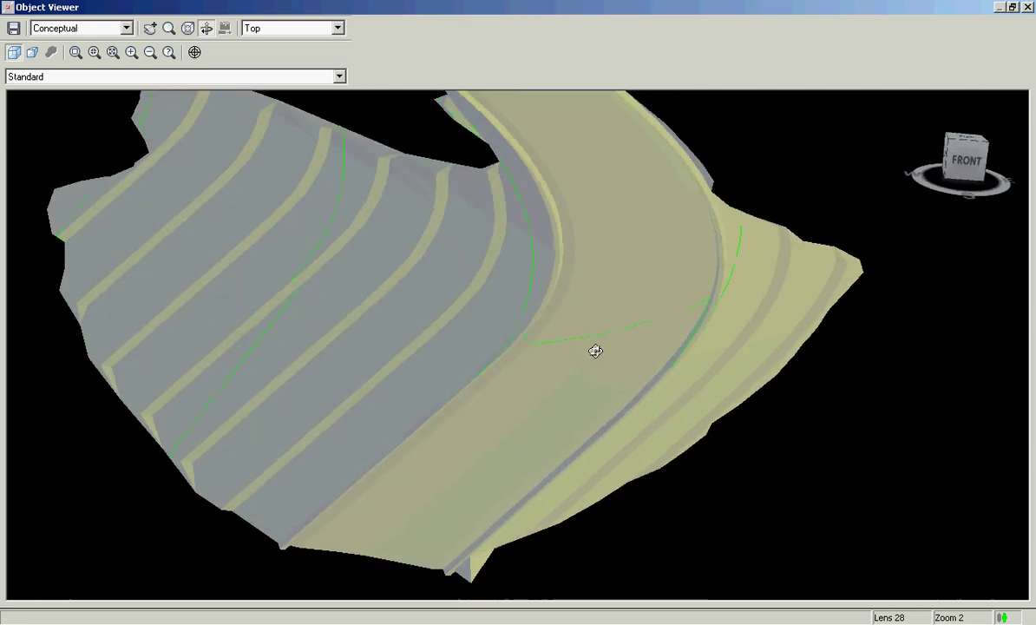
left_click_drag(597, 349, 527, 367)
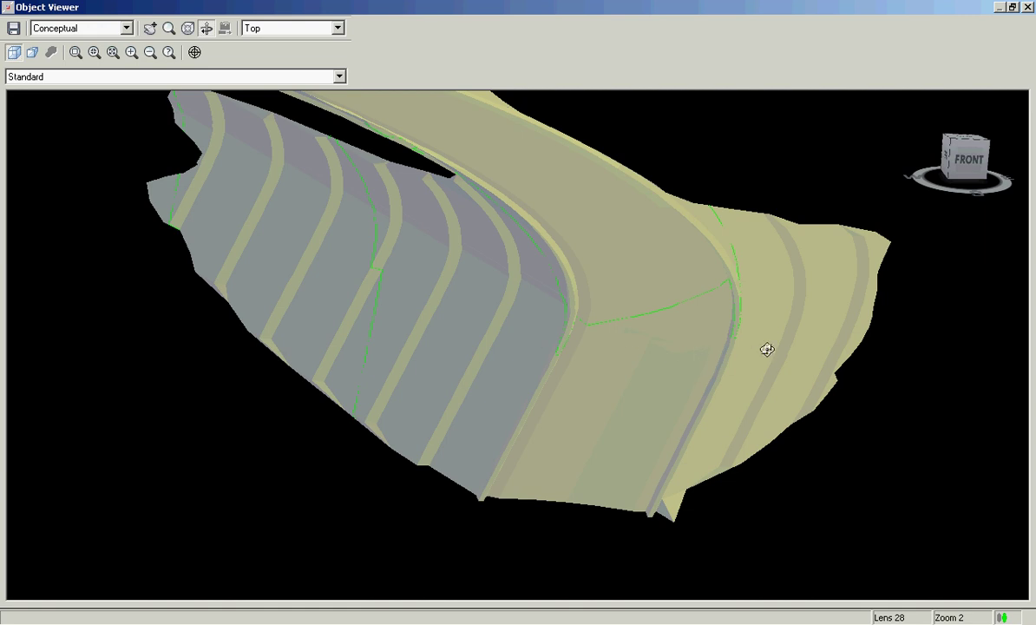
Orbit the corridor surface to view the road bend and benched slopes from further angles, and close the Object Viewer
left_click_drag(690, 323, 677, 304)
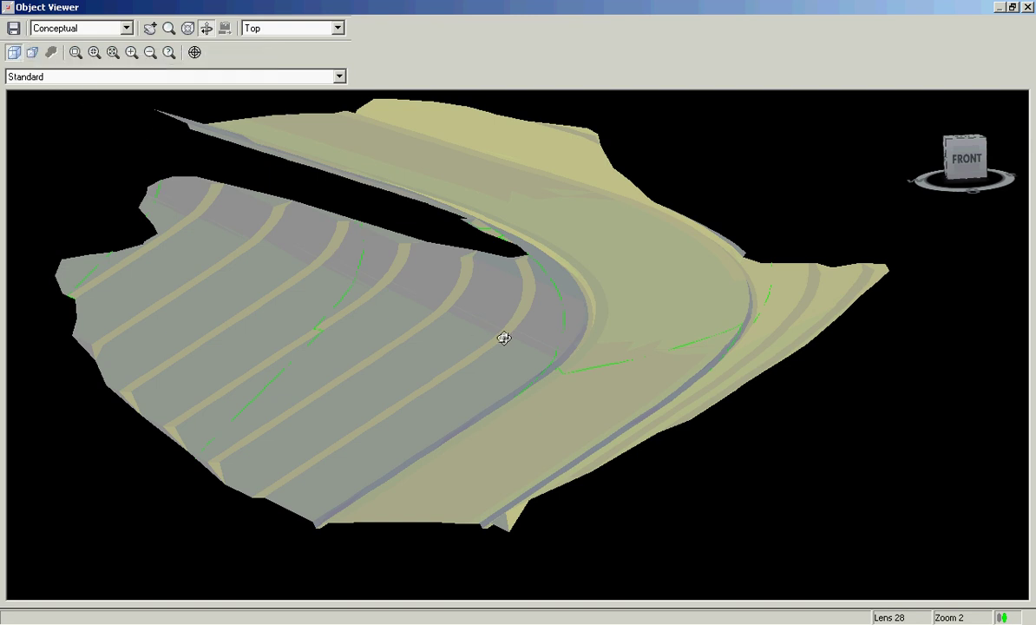
mouse_move(505, 338)
left_mouse_down()
mouse_move(491, 342)
mouse_move(504, 331)
left_mouse_up()
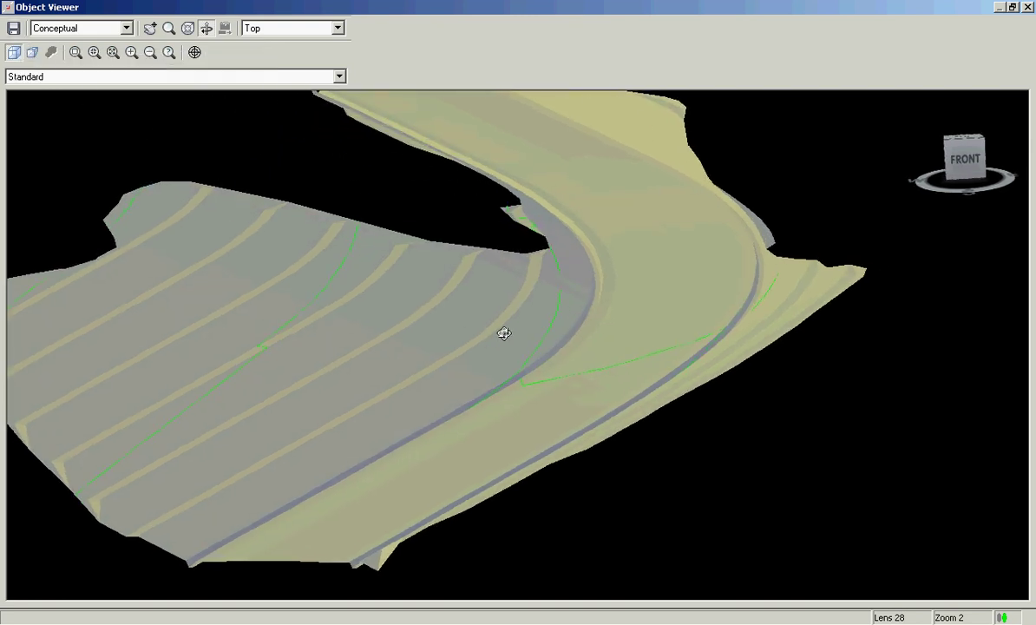
left_click(1028, 8)
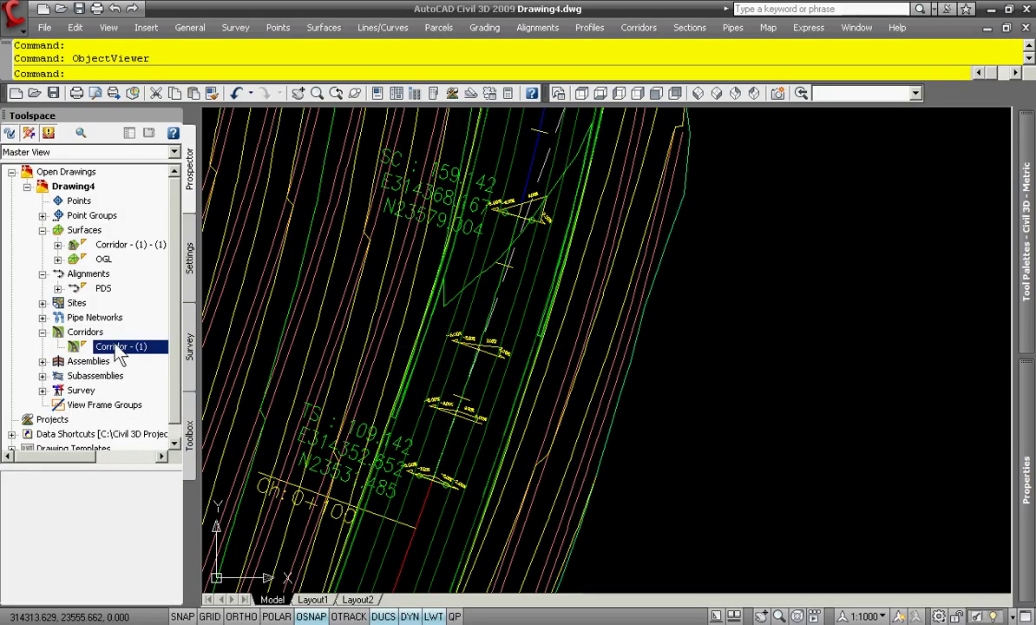
Set the surface style of the Corridor - (1) - (1) surface to _No Display
middle_click_drag(375, 351, 557, 357)
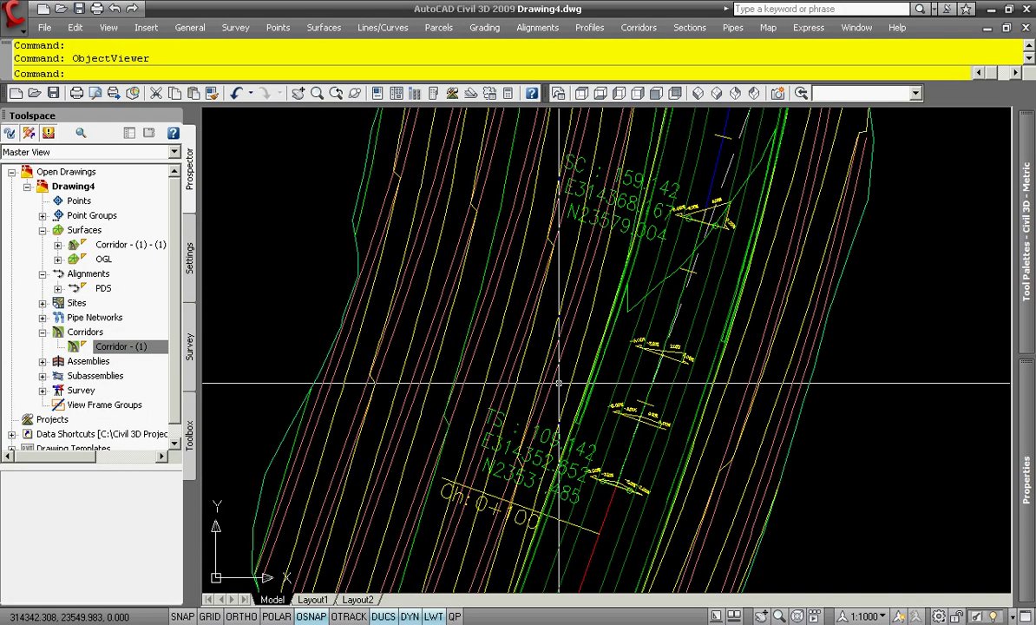
right_click(137, 247)
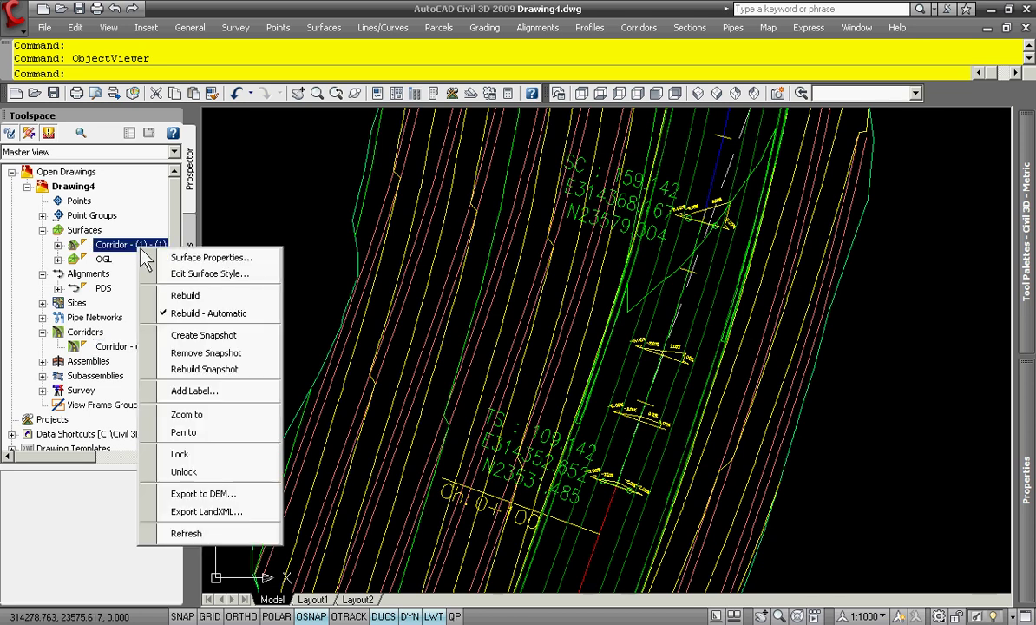
left_click(178, 257)
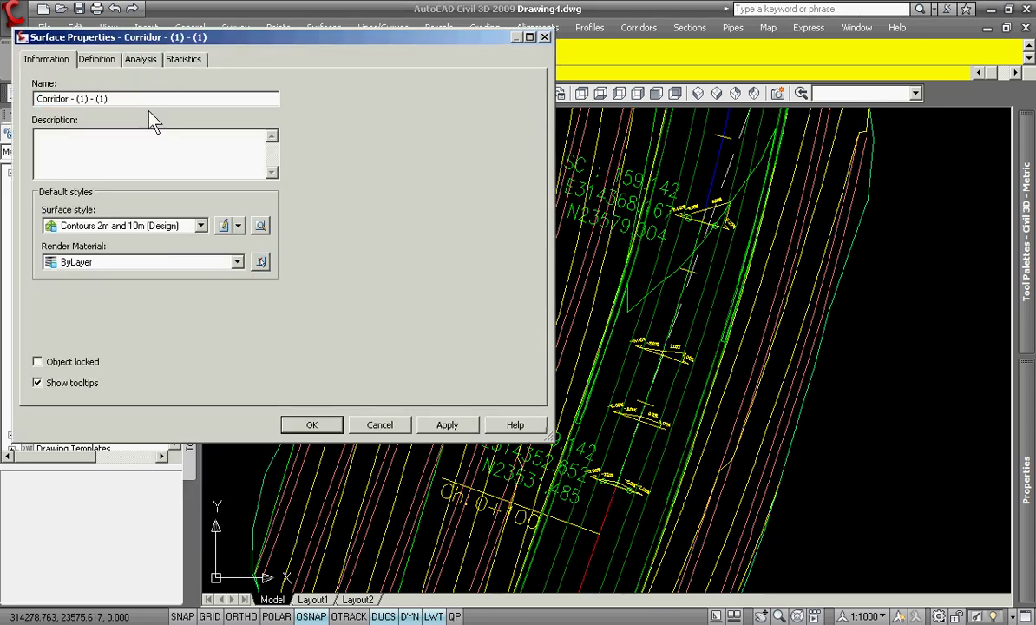
left_click(161, 232)
left_click(157, 237)
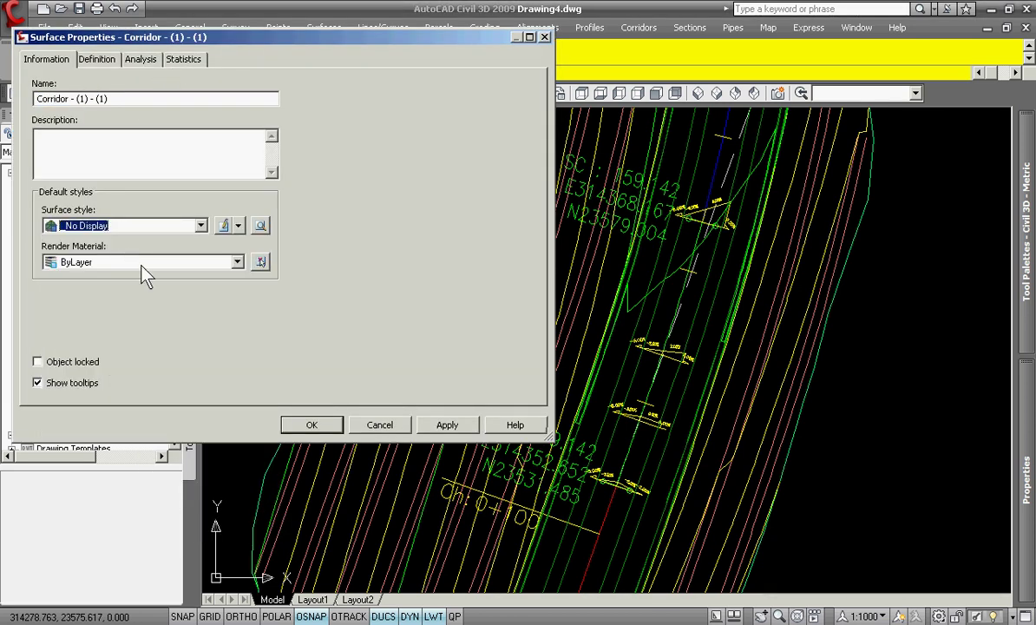
left_click(313, 424)
Add a slope pattern to Corridor - (1) between the Hinge and adjacent Bench_In feature lines, using the Basic Cut - JKR 3 style
left_click(130, 347)
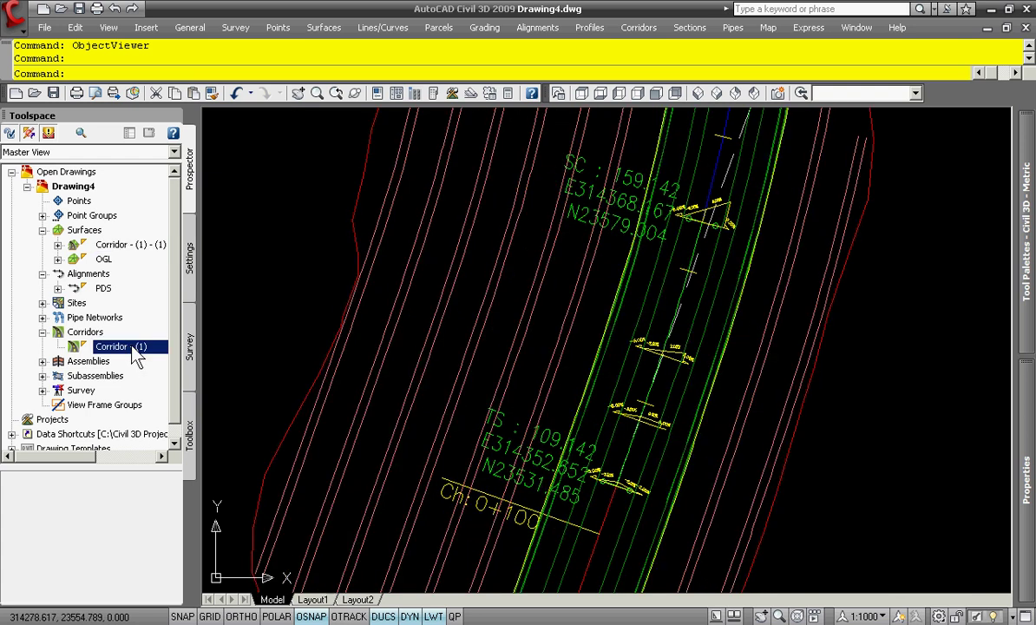
left_click(404, 114)
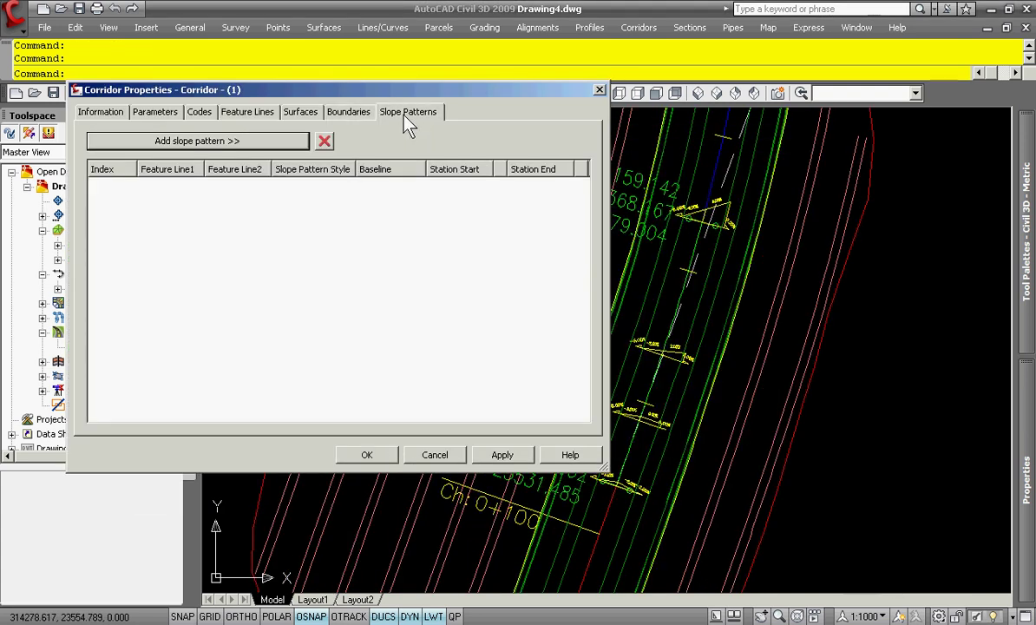
left_click(261, 145)
scroll(535, 368, "up", 5)
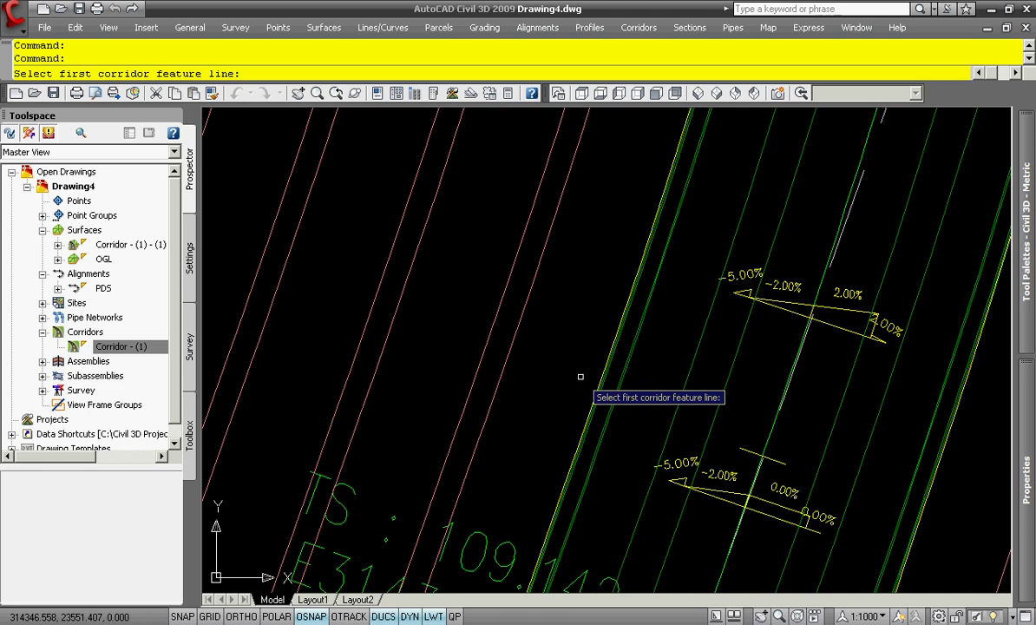
left_click(627, 400)
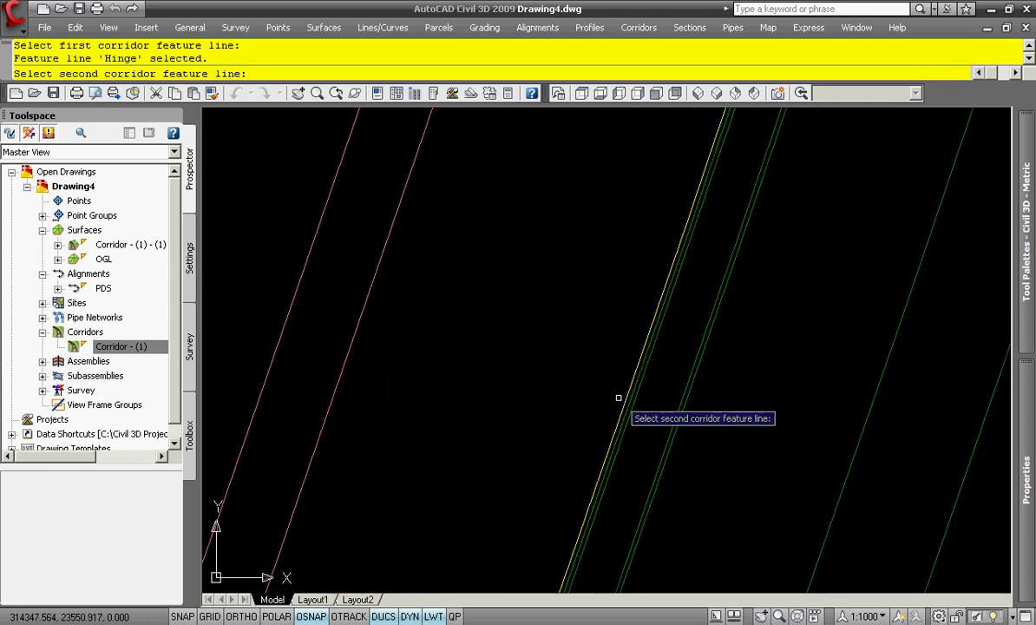
left_click(354, 335)
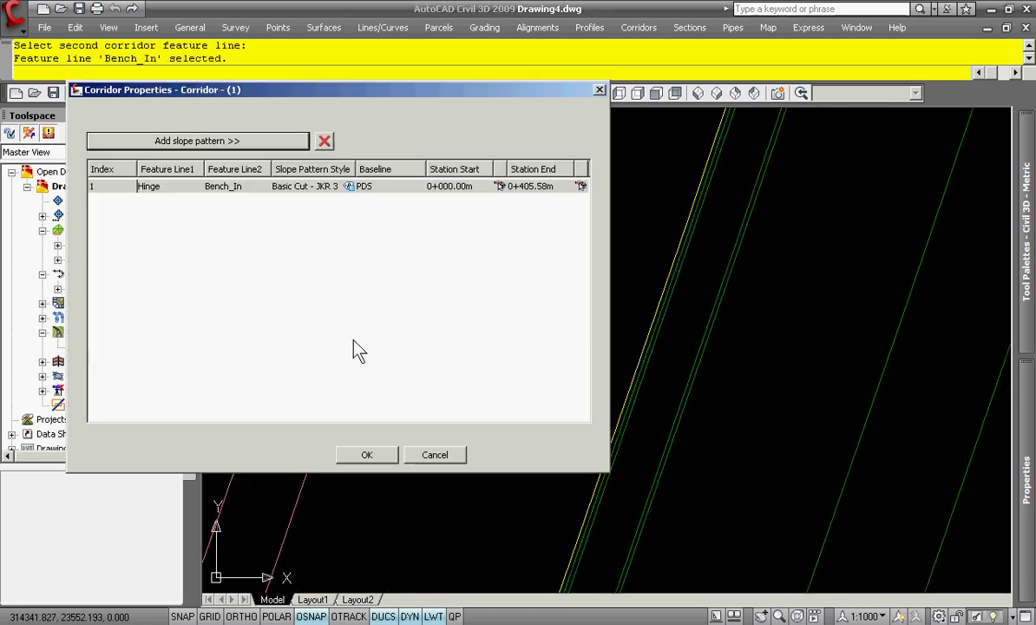
left_click(390, 453)
Examine the cut slope pattern in plan along the corridor, including its individual tick symbols beside the bench
scroll(391, 449, "down", 5)
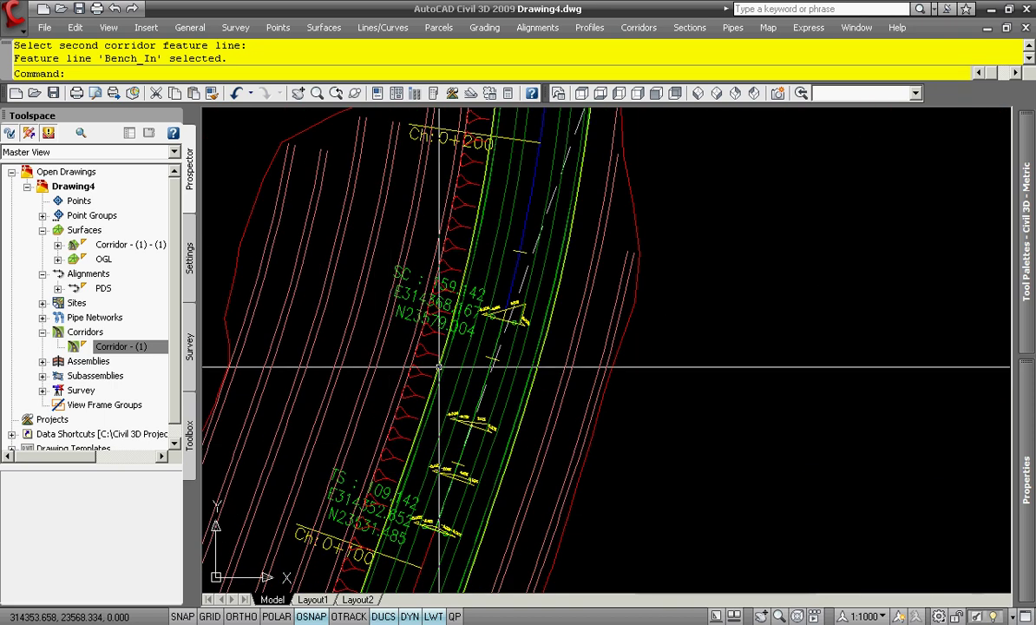
mouse_move(465, 215)
middle_mouse_down()
mouse_move(480, 233)
mouse_move(477, 509)
middle_mouse_up()
middle_click_drag(557, 202, 548, 493)
middle_click_drag(524, 215, 528, 425)
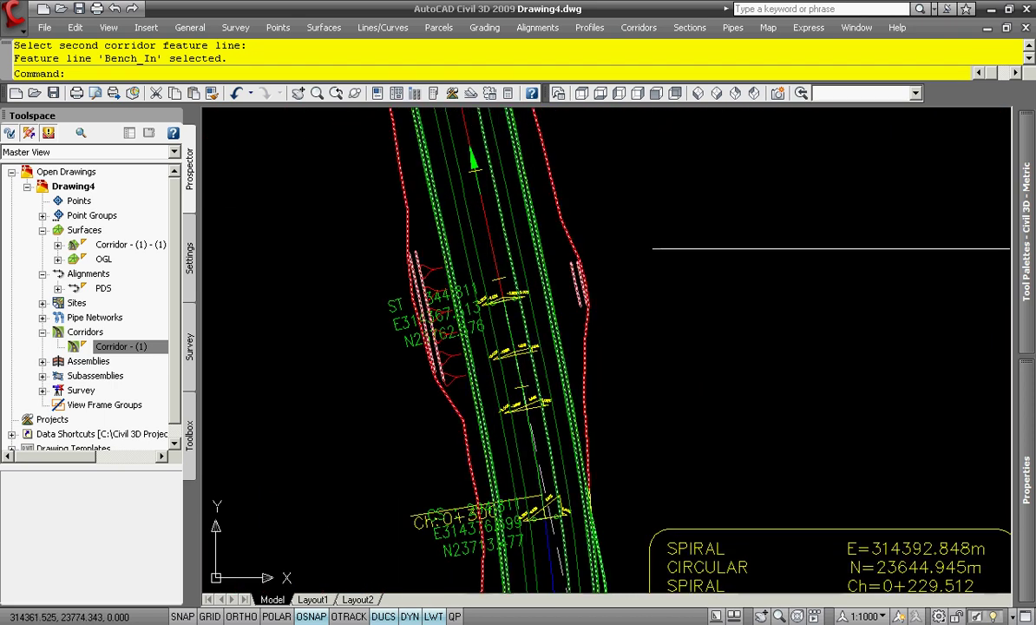
mouse_move(477, 250)
middle_mouse_down()
mouse_move(486, 394)
mouse_move(477, 177)
middle_mouse_up()
middle_click_drag(529, 407, 513, 182)
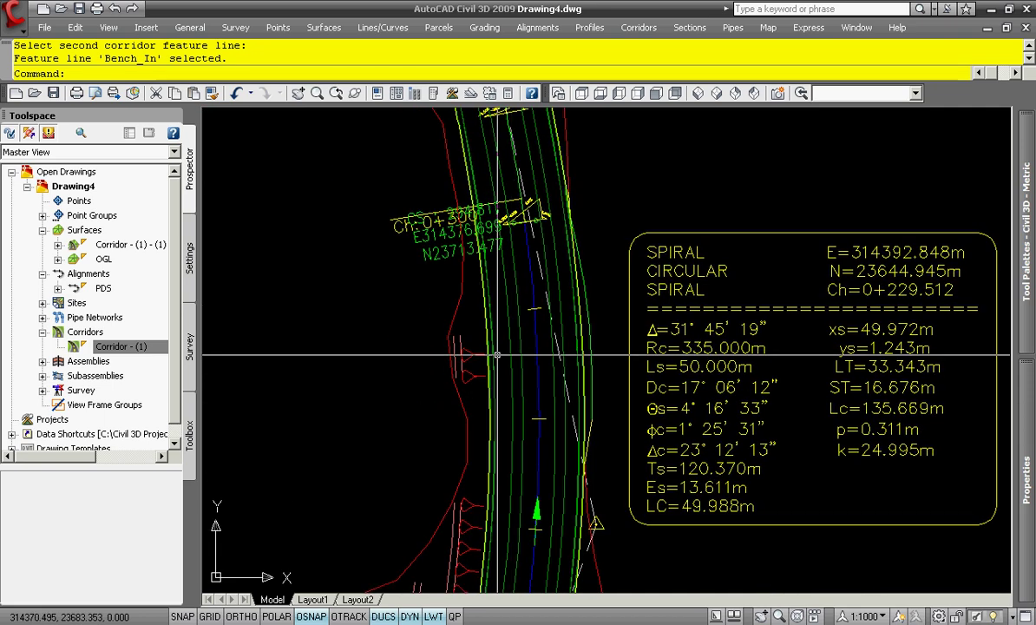
middle_click_drag(503, 427, 531, 170)
mouse_move(506, 373)
middle_mouse_down()
mouse_move(547, 165)
mouse_move(609, 146)
middle_mouse_up()
mouse_move(545, 380)
middle_mouse_down()
mouse_move(646, 164)
mouse_move(552, 502)
mouse_move(608, 282)
mouse_move(544, 272)
middle_mouse_up()
scroll(544, 274, "up", 4)
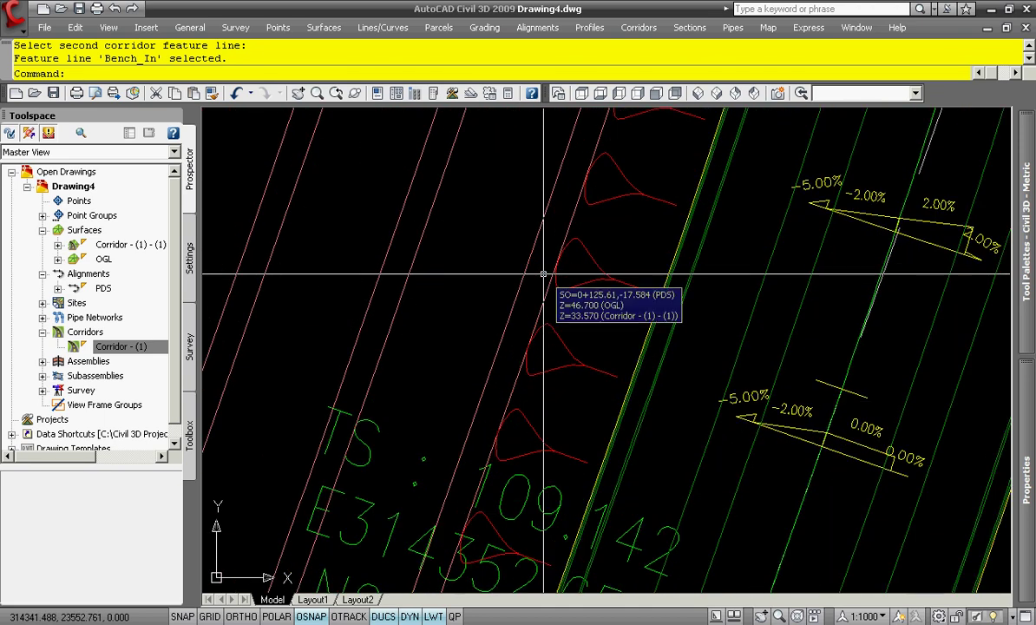
scroll(543, 275, "up", 3)
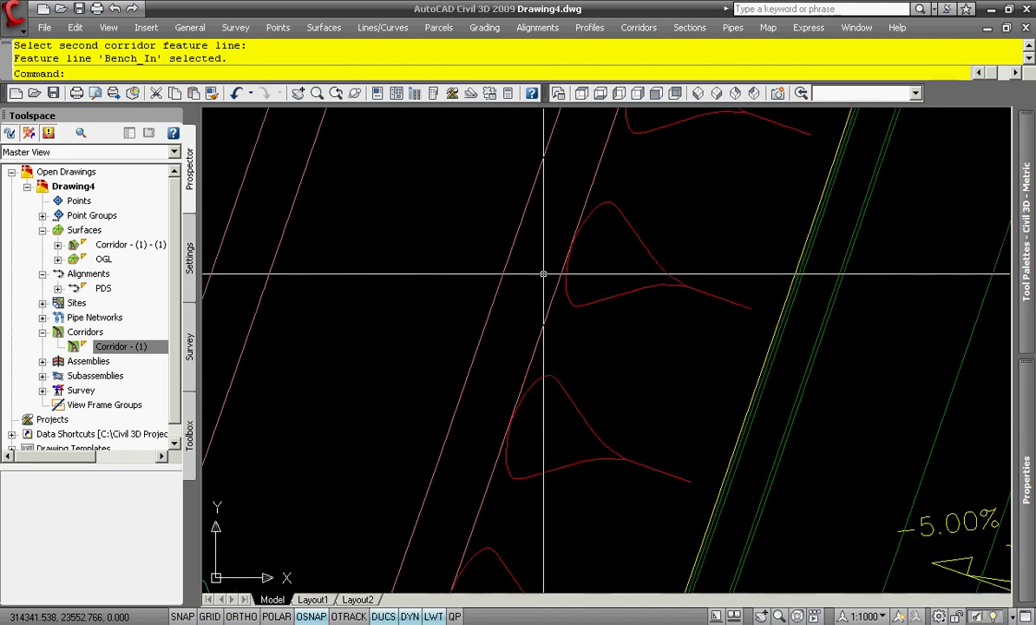
Add a second slope pattern to Corridor - (1) between the Bench_In and Bench_Out feature lines of the first bench
right_click(142, 349)
left_click(162, 336)
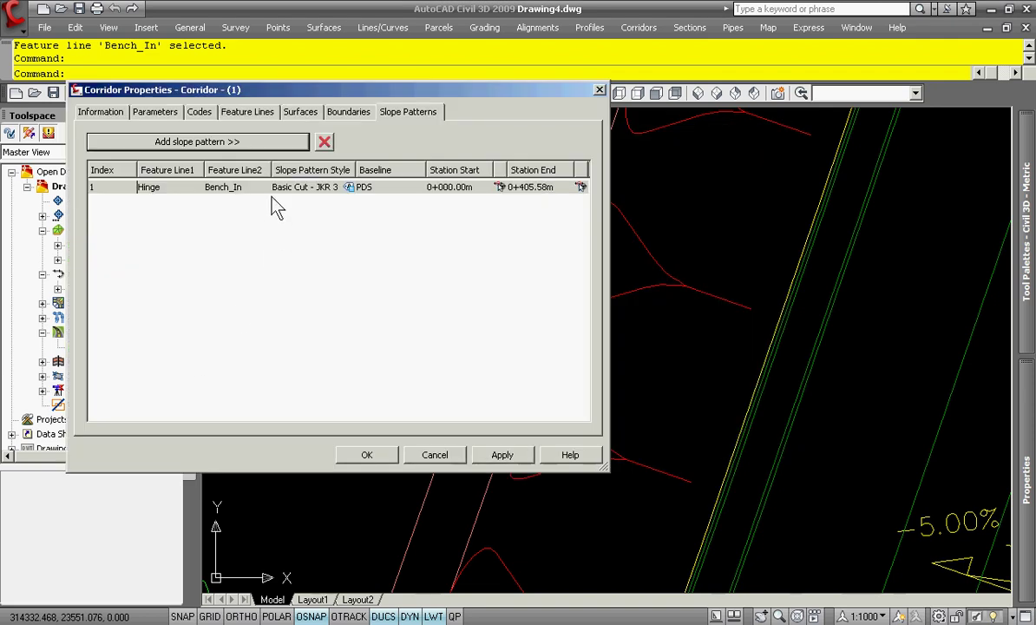
left_click(198, 143)
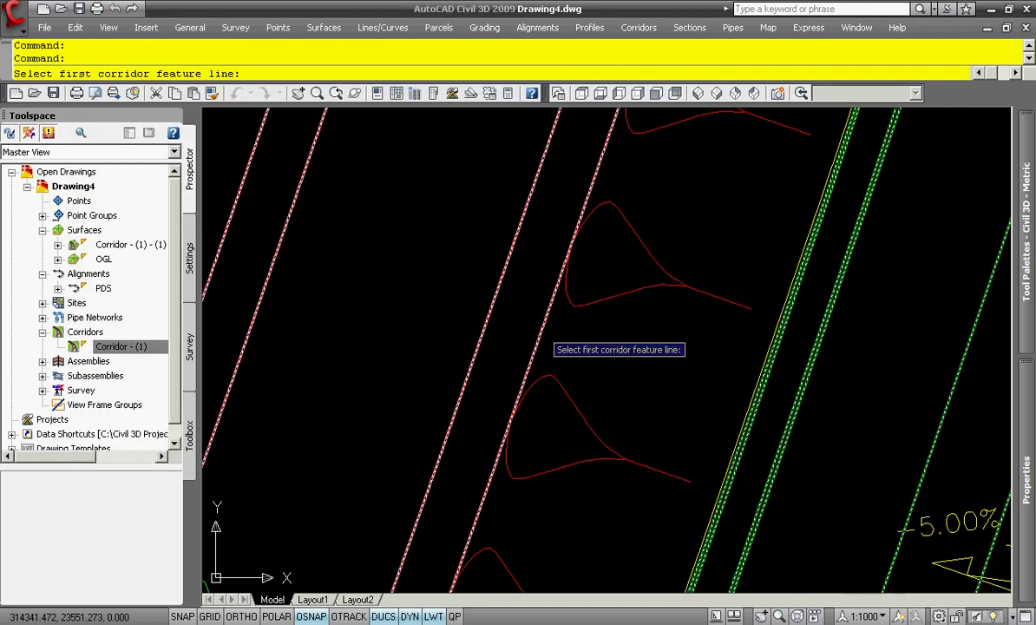
left_click(514, 352)
left_click(506, 314)
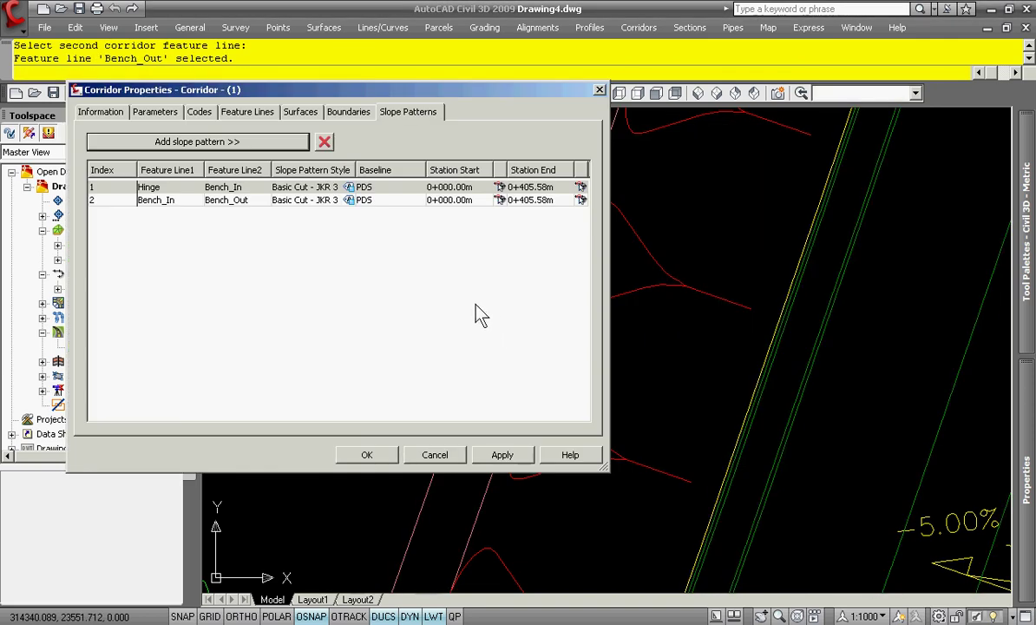
Set the slope pattern style of the Bench_In to Bench_Out entry to Berm Down
left_click(350, 200)
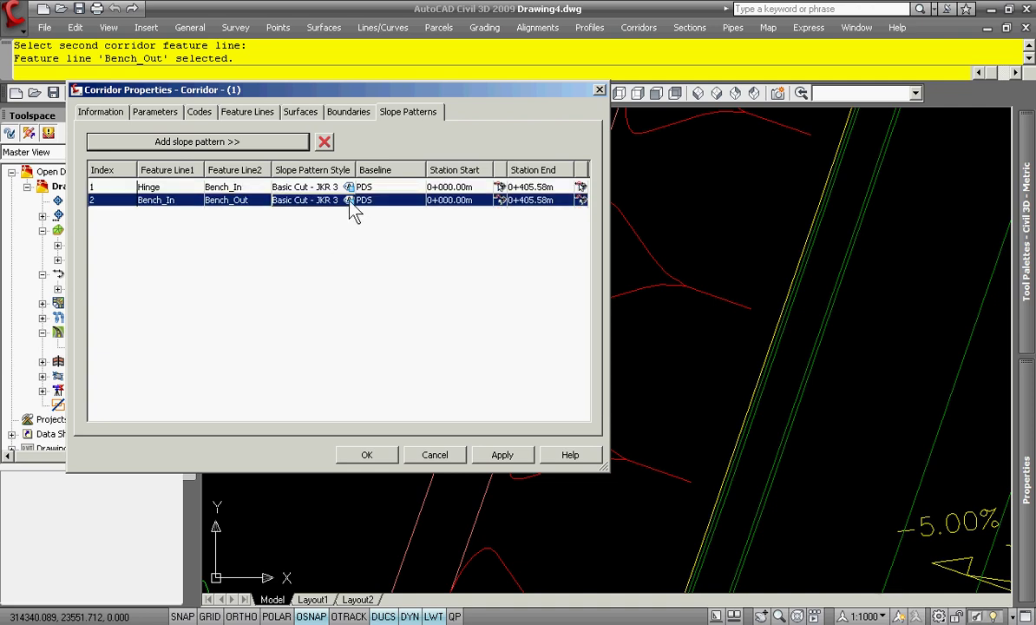
left_click(348, 199)
left_click(308, 392)
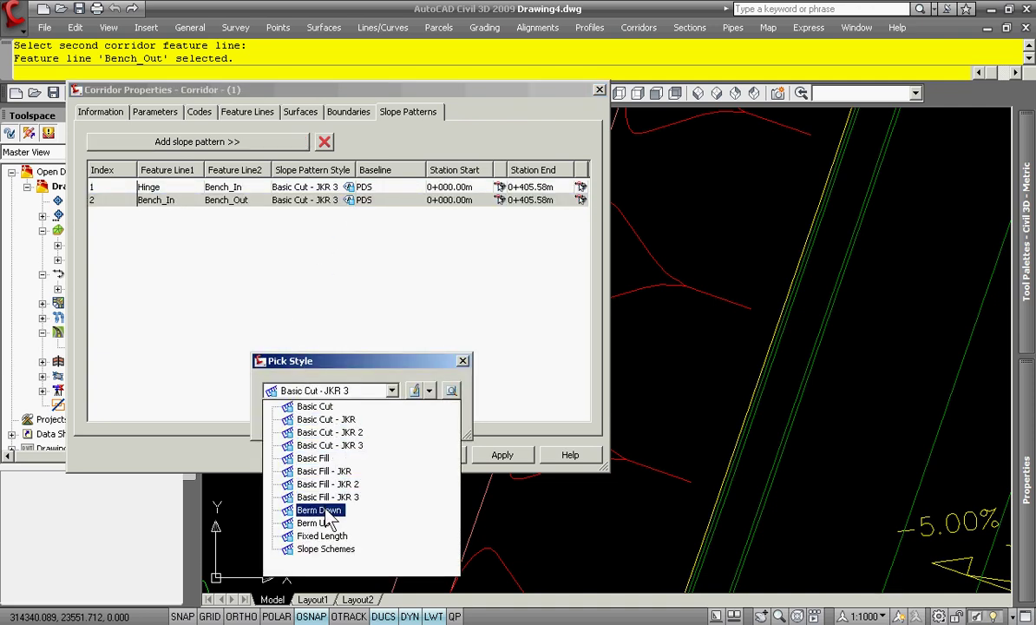
left_click(328, 518)
left_click(299, 421)
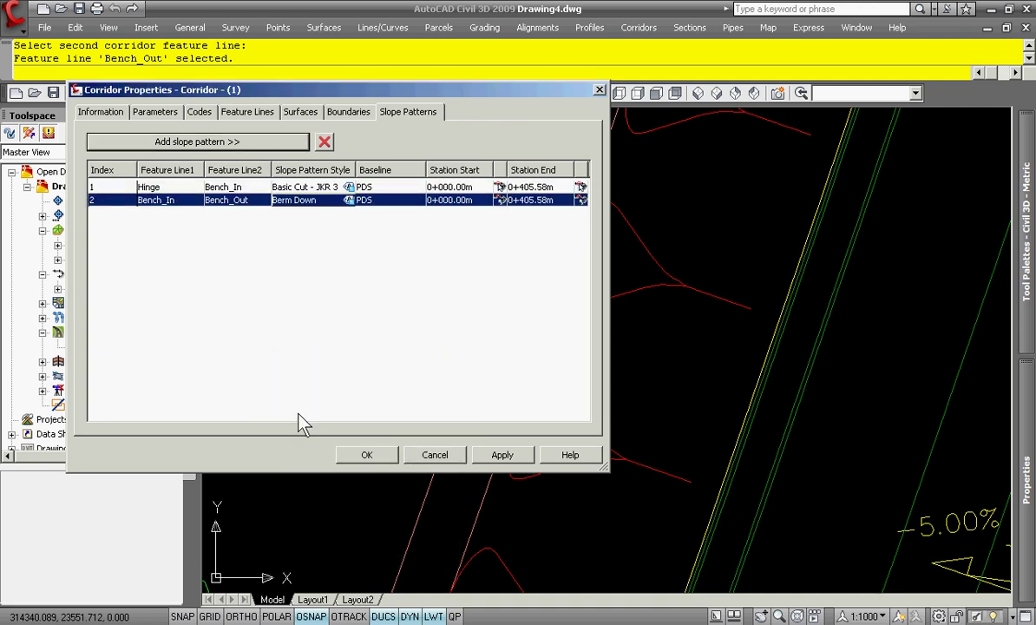
Pick station 0+120.00m along the alignment as the start of the Berm Down slope pattern
left_click(501, 201)
scroll(509, 310, "down", 5)
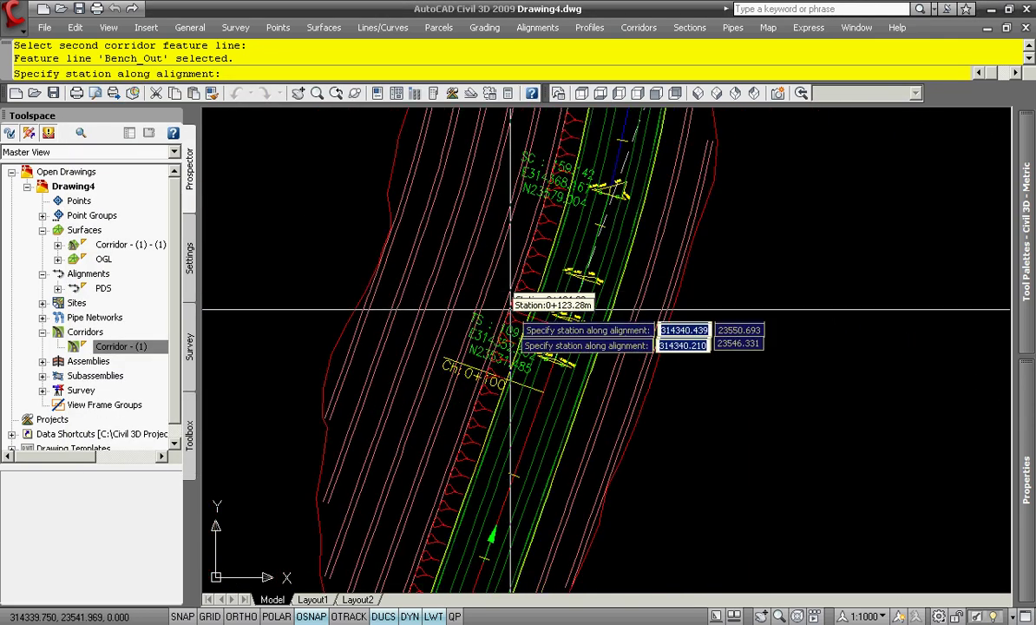
mouse_move(451, 489)
middle_mouse_down()
mouse_move(527, 530)
mouse_move(541, 320)
mouse_move(480, 505)
middle_mouse_up()
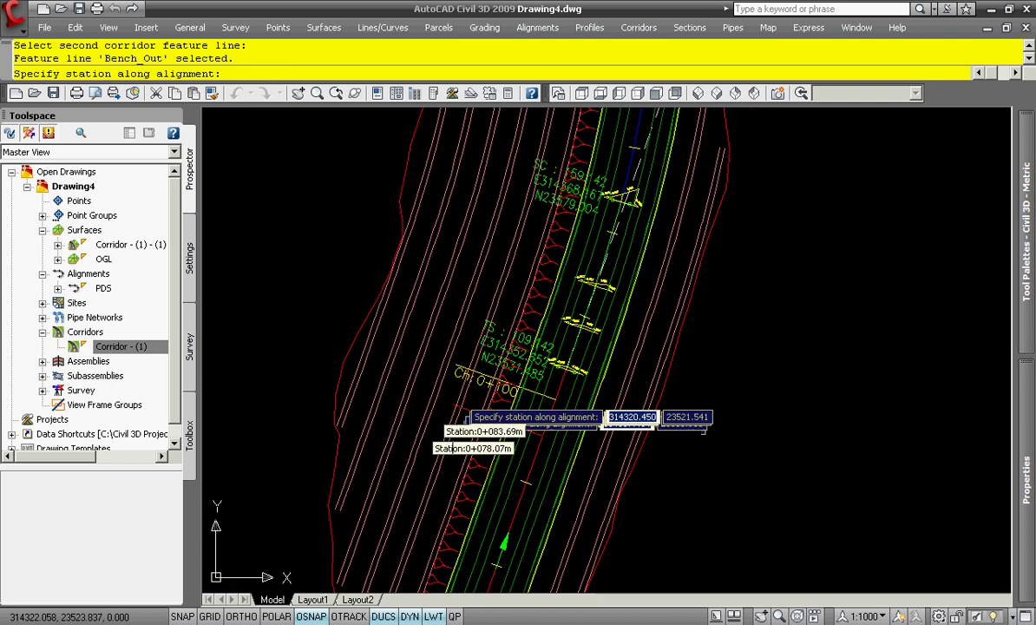
scroll(521, 412, "up", 4)
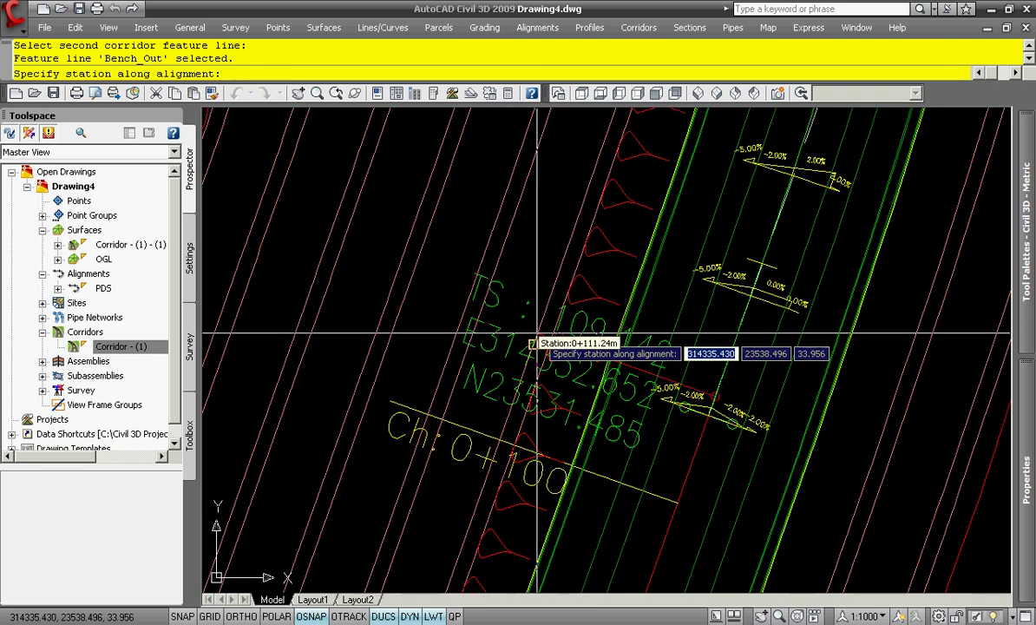
left_click(525, 280)
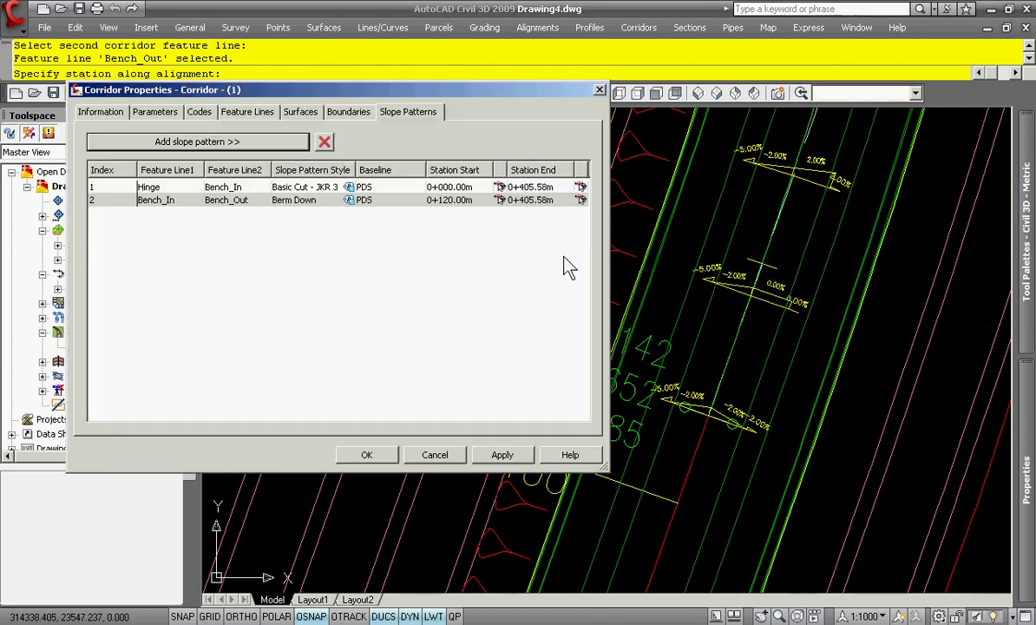
Pick station 0+230.00m as the end of the Berm Down slope pattern and accept the corridor properties
left_click(581, 199)
scroll(573, 235, "down", 5)
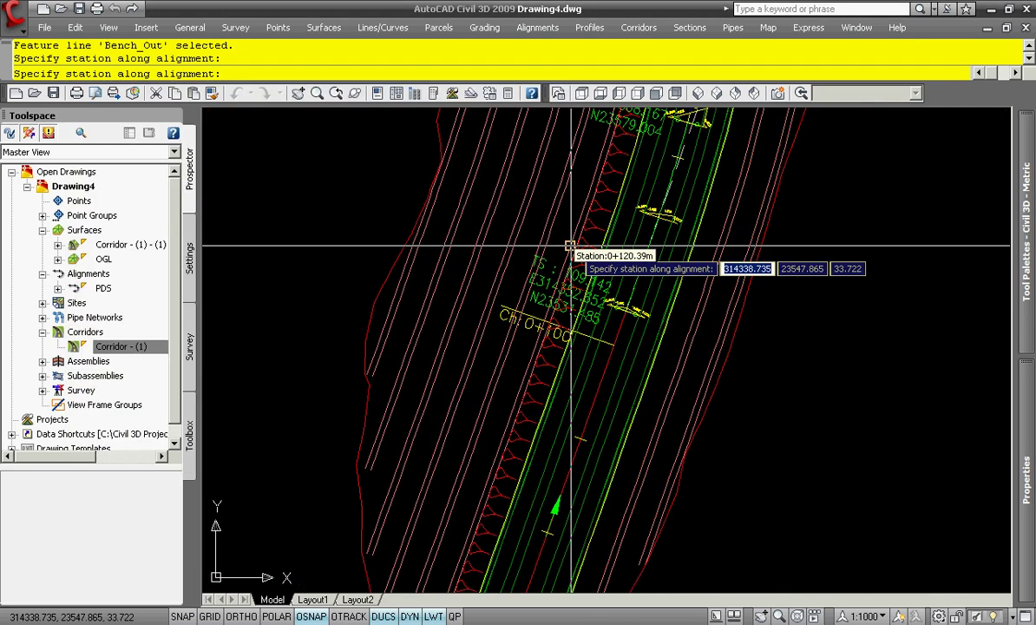
middle_click_drag(628, 176, 558, 452)
scroll(595, 135, "up", 2)
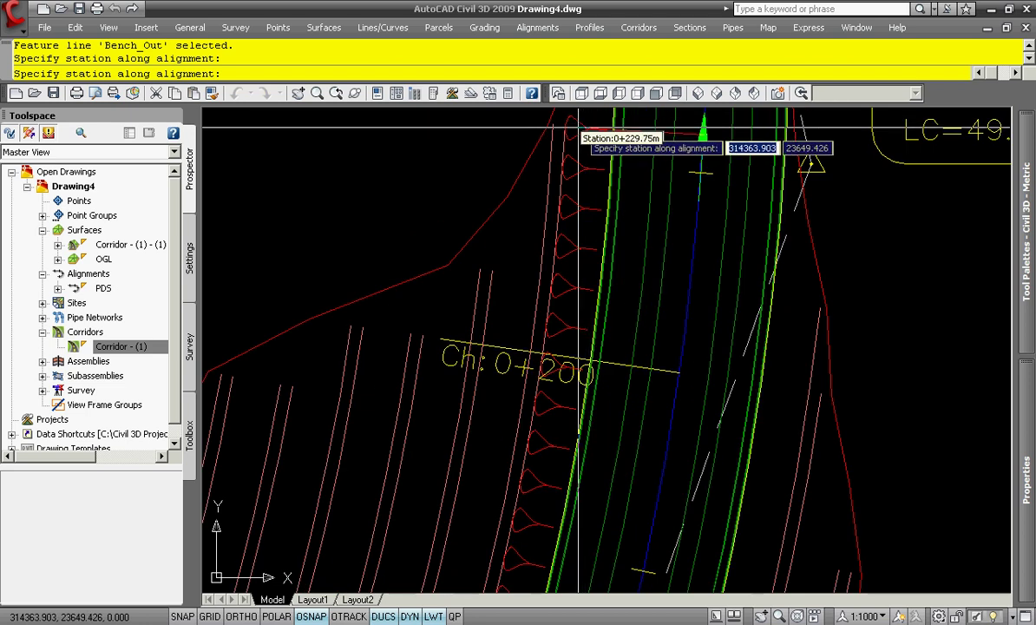
left_click(559, 126)
left_click(369, 456)
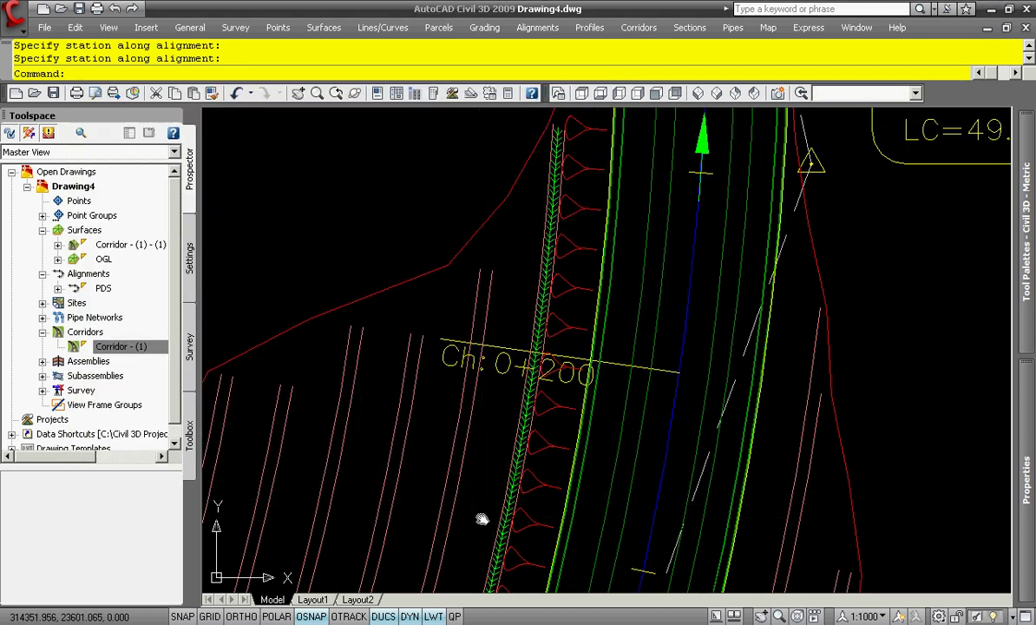
Examine the berm pattern along the first bench, including its arrow symbols and its start near chainage 0+120
middle_click_drag(482, 519, 511, 324)
middle_click_drag(477, 465, 517, 289)
middle_click_drag(484, 433, 523, 302)
scroll(501, 385, "up", 3)
middle_click_drag(502, 402, 452, 293)
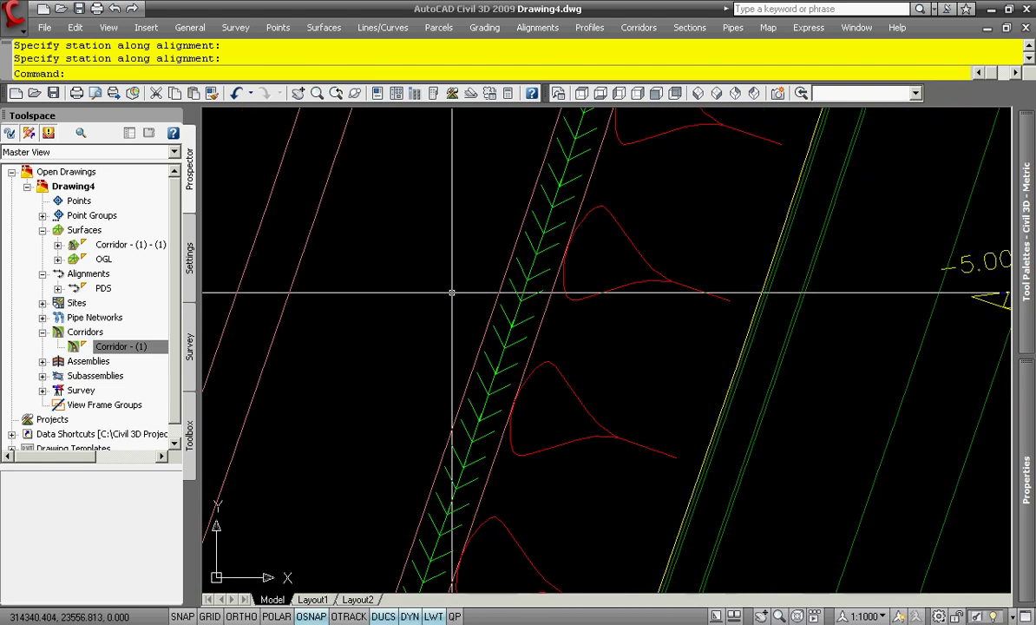
scroll(449, 294, "up", 2)
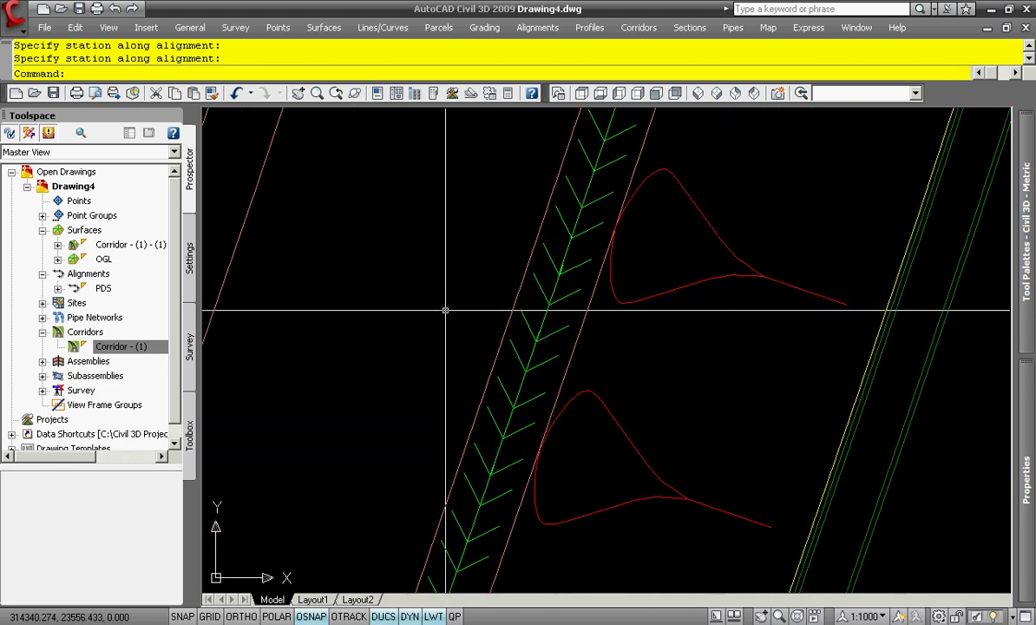
scroll(445, 310, "down", 3)
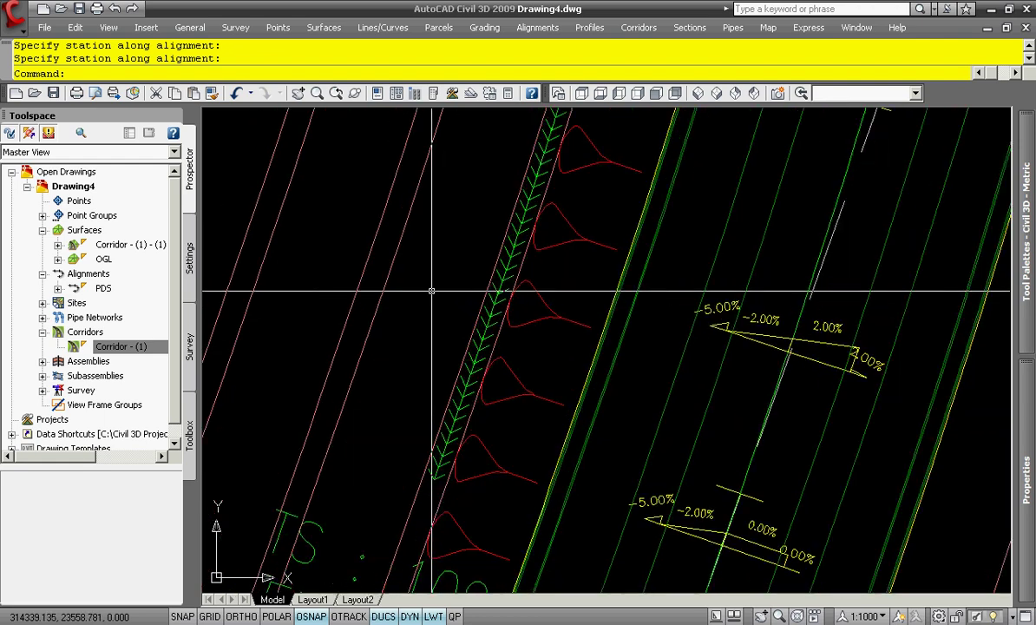
scroll(525, 343, "up", 2)
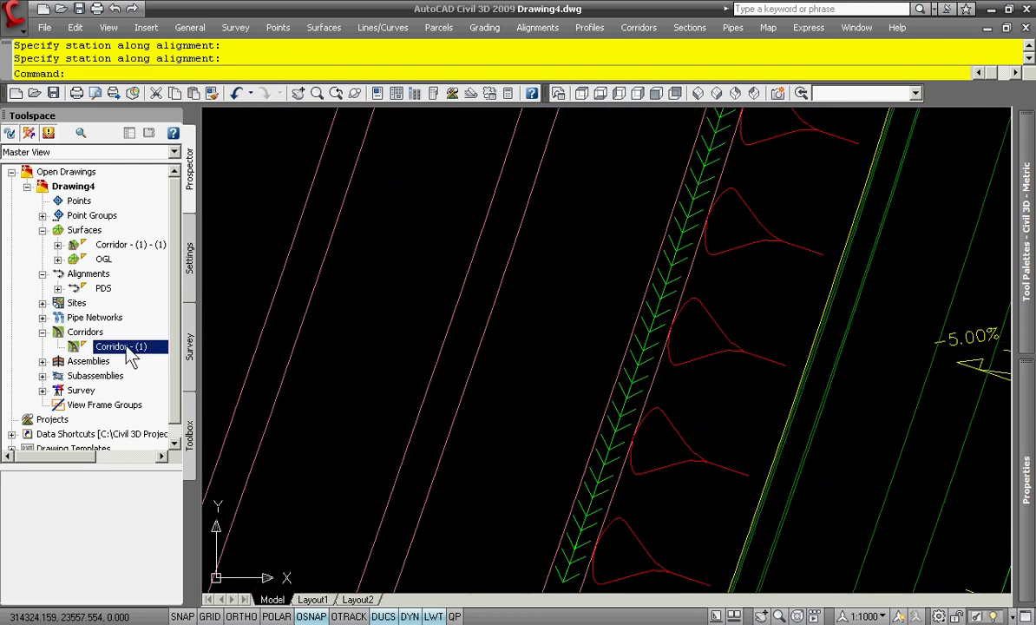
Add a corridor slope pattern between the first bench's Bench_Out feature line and the next Bench_In feature line
right_click(127, 348)
left_click(170, 358)
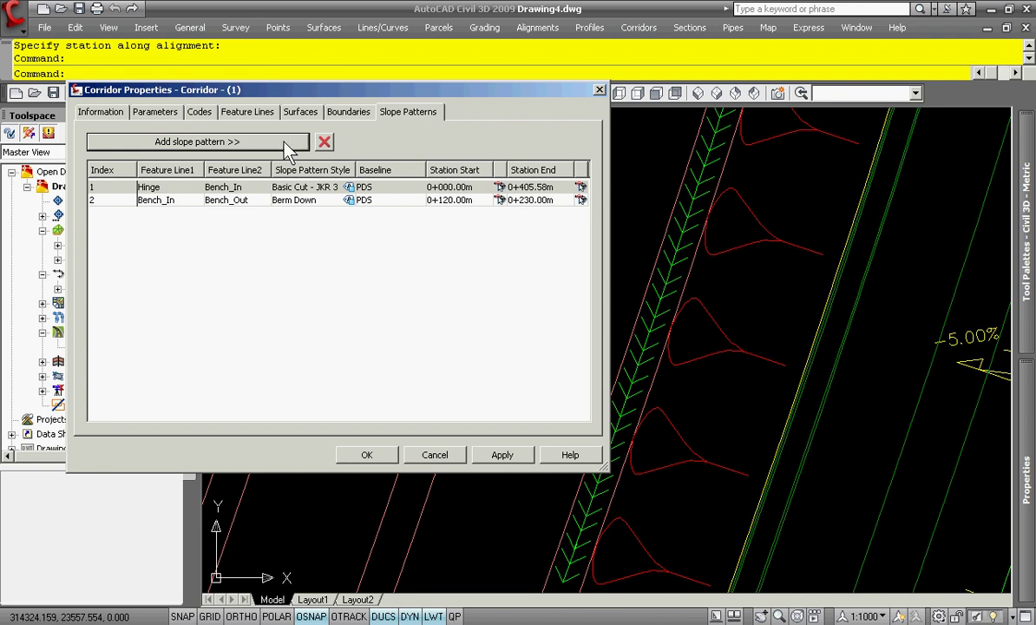
left_click(286, 143)
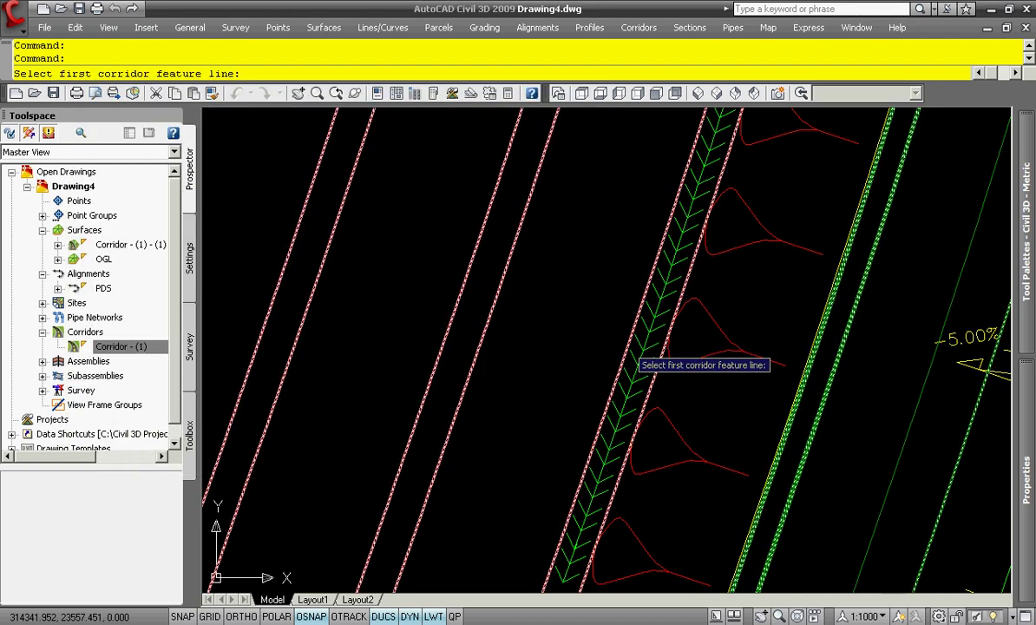
left_click(609, 334)
left_click(495, 318)
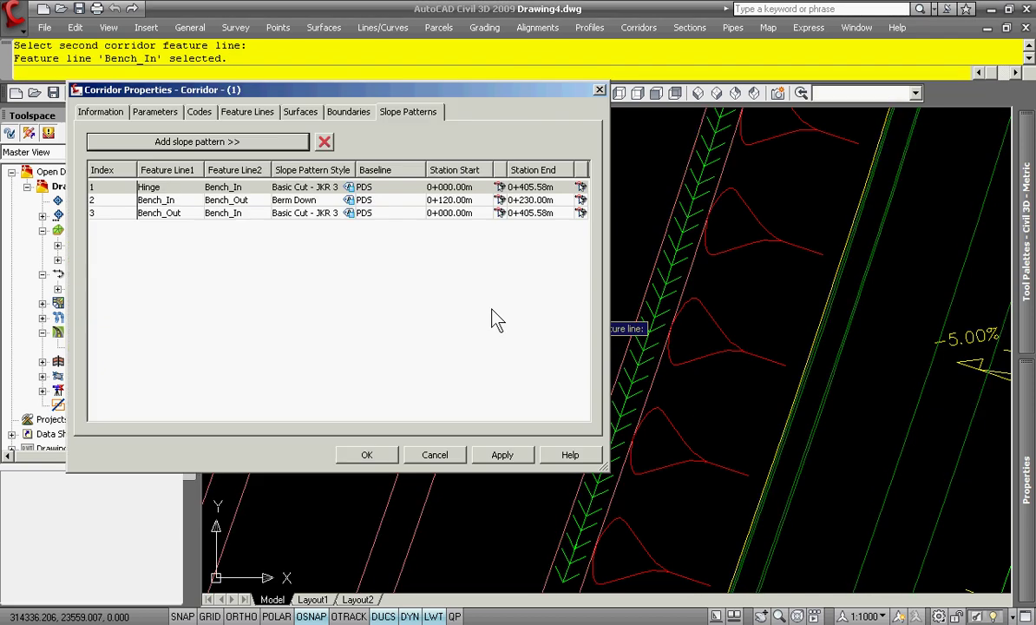
Set the slope pattern style of the Bench_Out to Bench_In entry to Fixed Length and accept the corridor properties
left_click(349, 214)
left_click(348, 390)
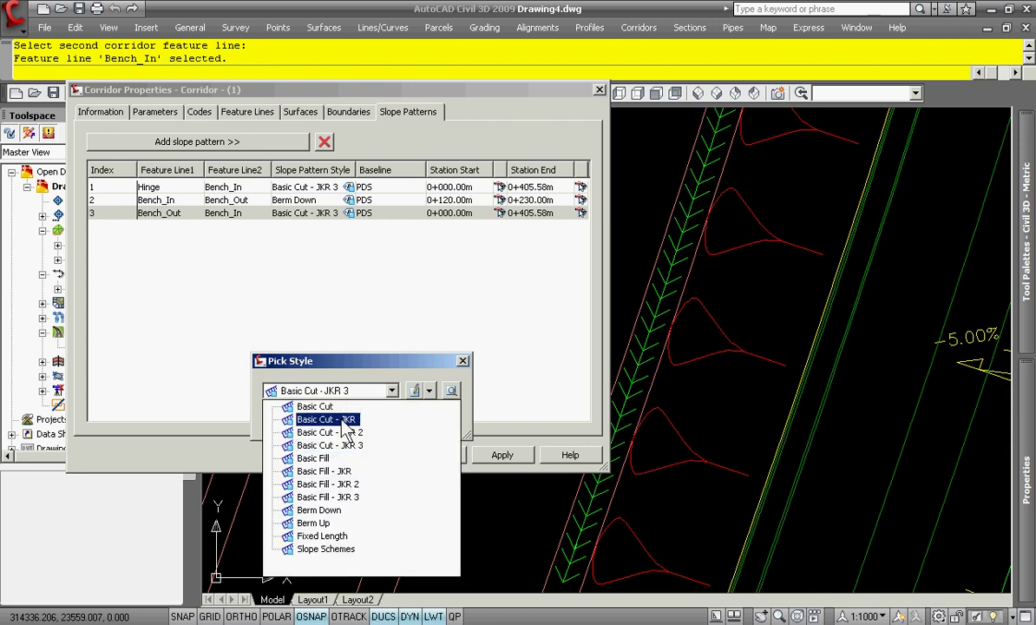
left_click(322, 535)
left_click(292, 418)
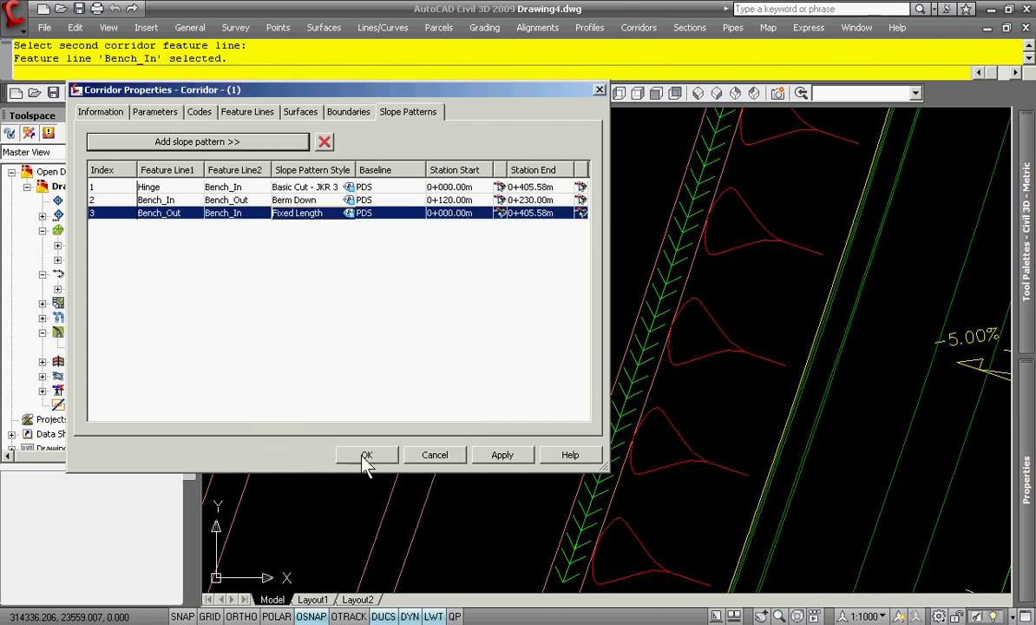
left_click(364, 455)
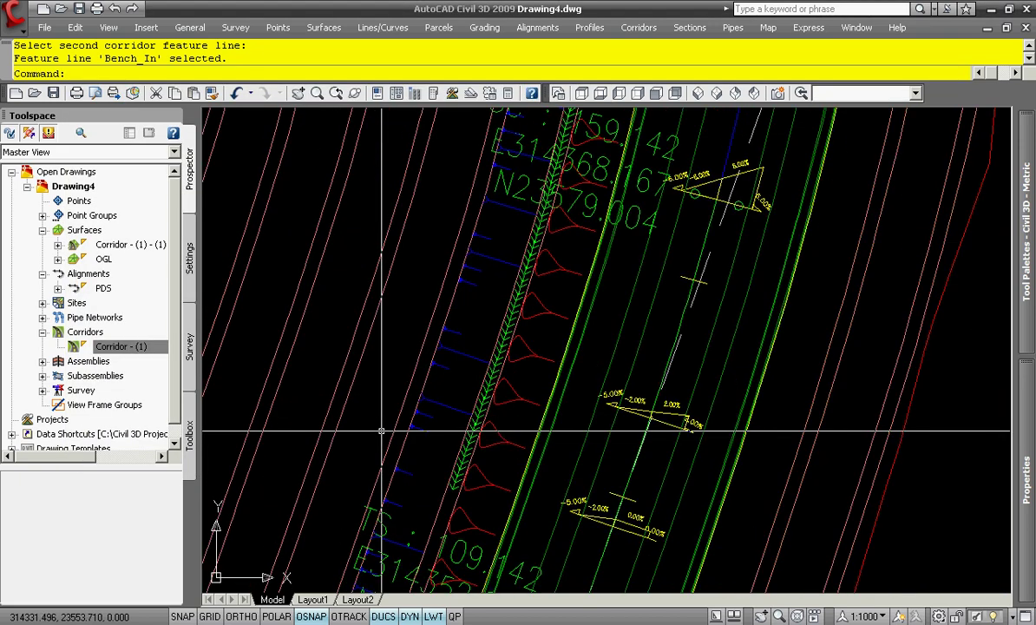
Edit the Fixed Length style of the Bench_Out to Bench_In slope pattern, setting Component 1's slope line symbol type to None
middle_click_drag(357, 455, 329, 599)
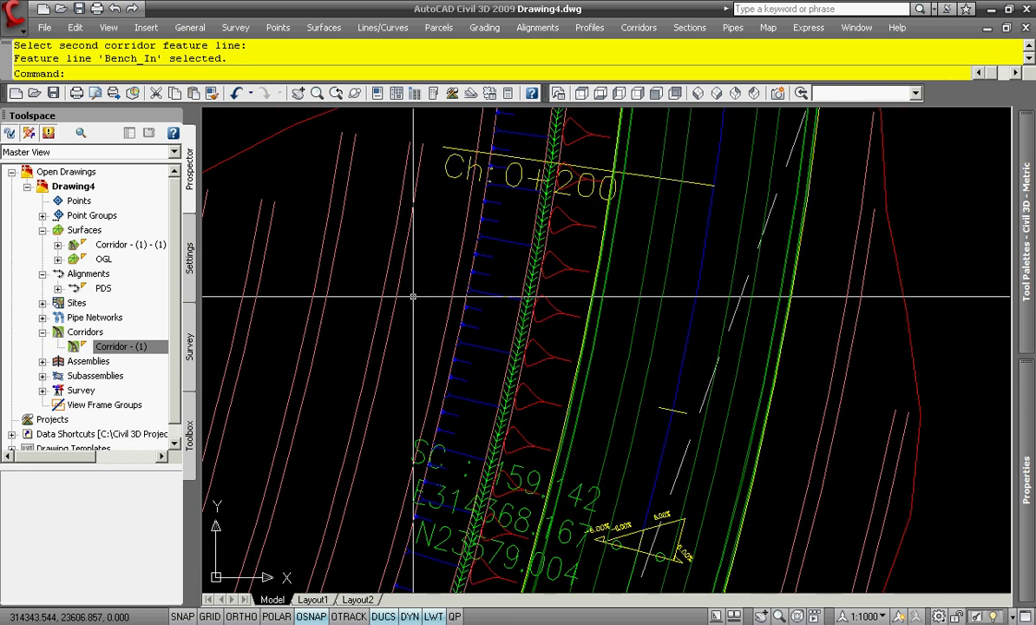
middle_click_drag(414, 303, 386, 439)
scroll(412, 380, "up", 3)
scroll(412, 381, "up", 3)
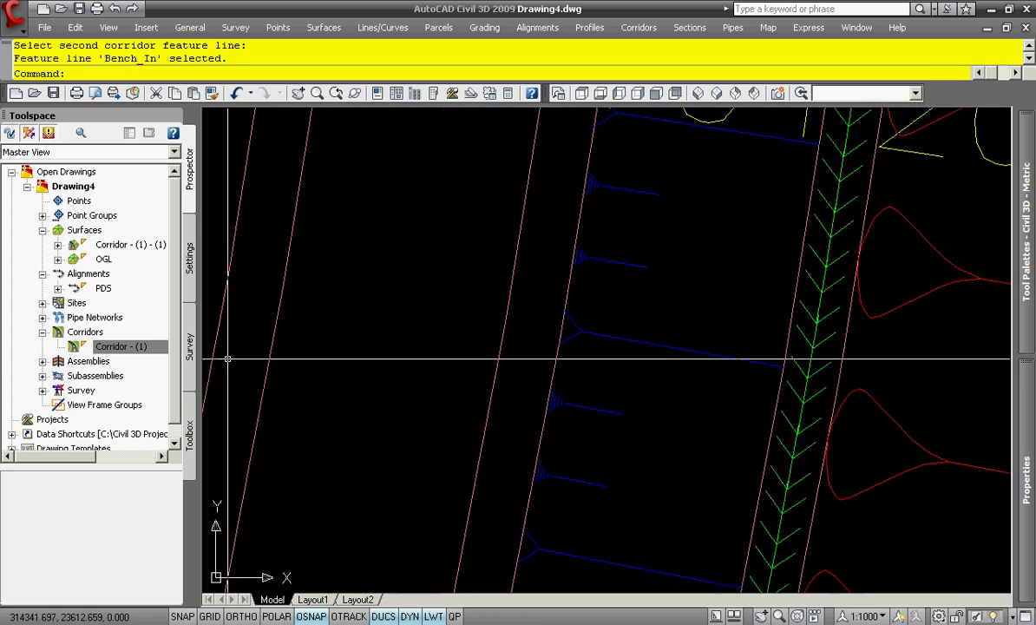
right_click(154, 358)
left_click(178, 353)
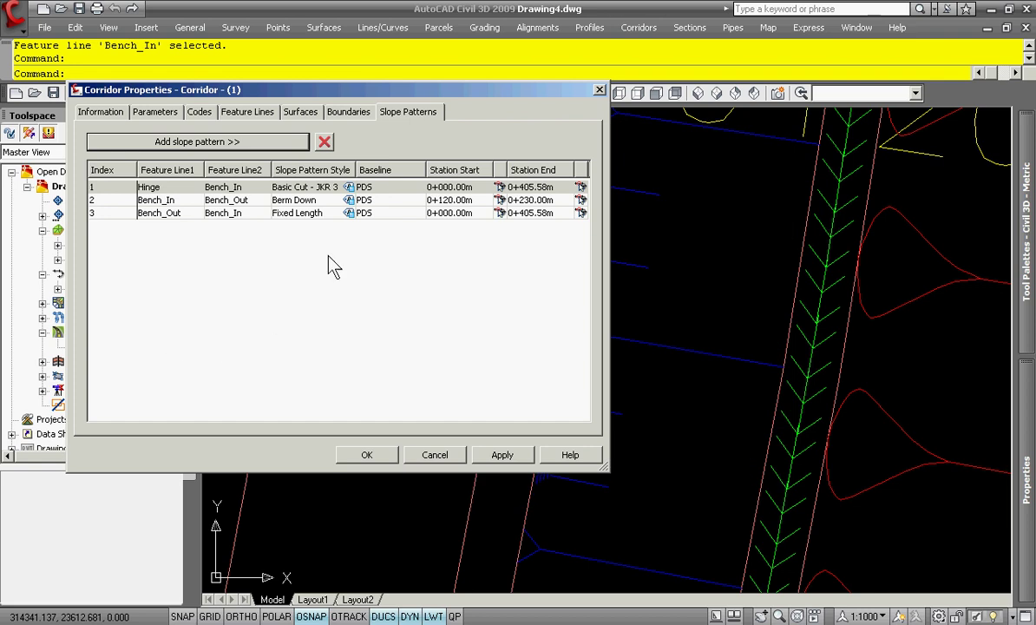
left_click(350, 212)
left_click(350, 213)
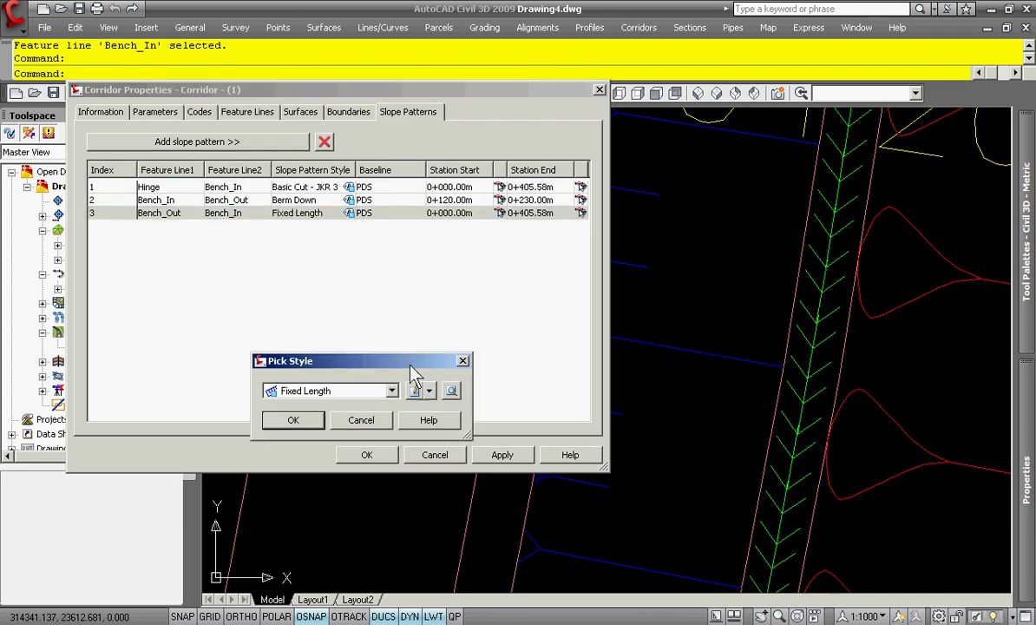
left_click(414, 392)
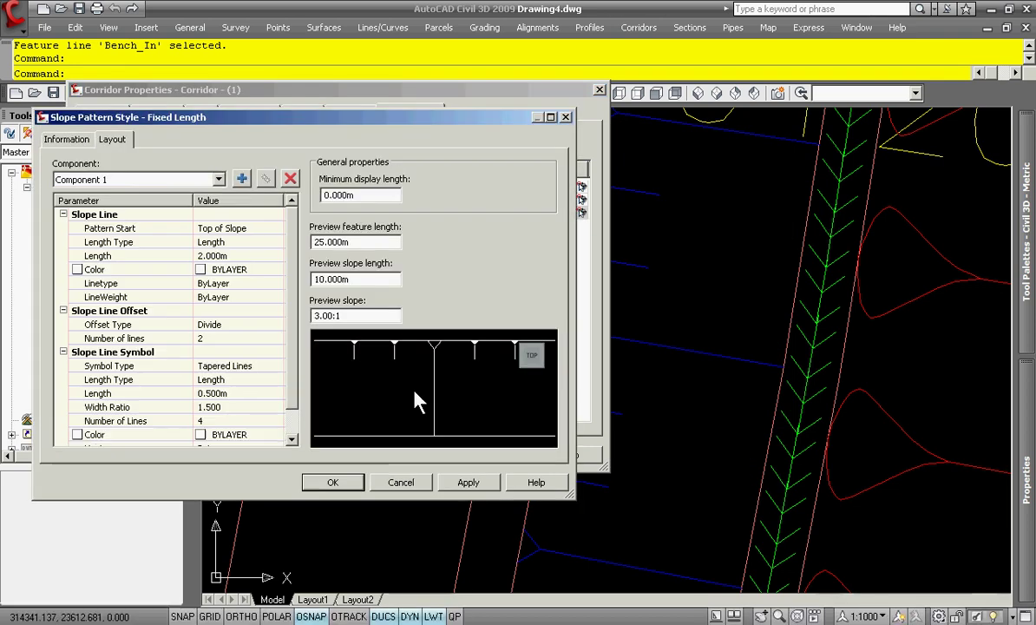
left_click(260, 381)
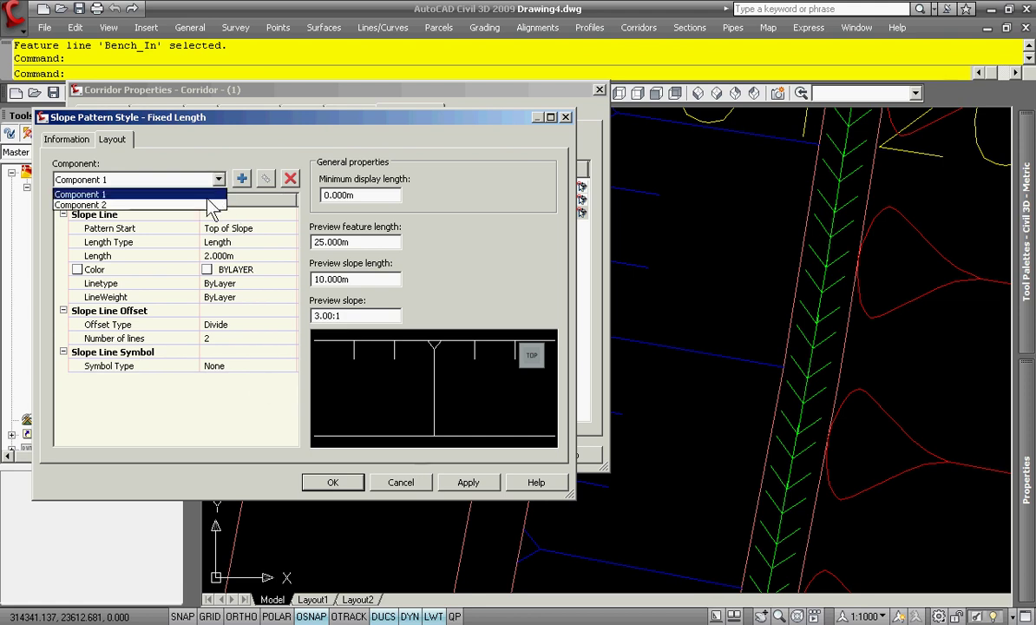
Set Component 2's slope line symbol type to None and accept the edited Fixed Length style
left_click(209, 205)
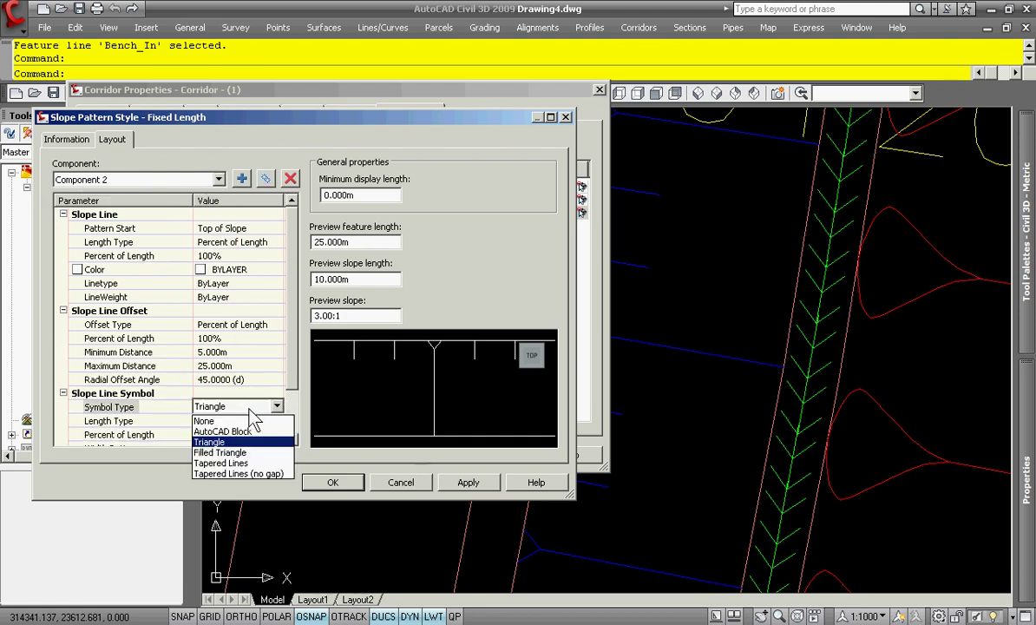
left_click(250, 420)
left_click(332, 483)
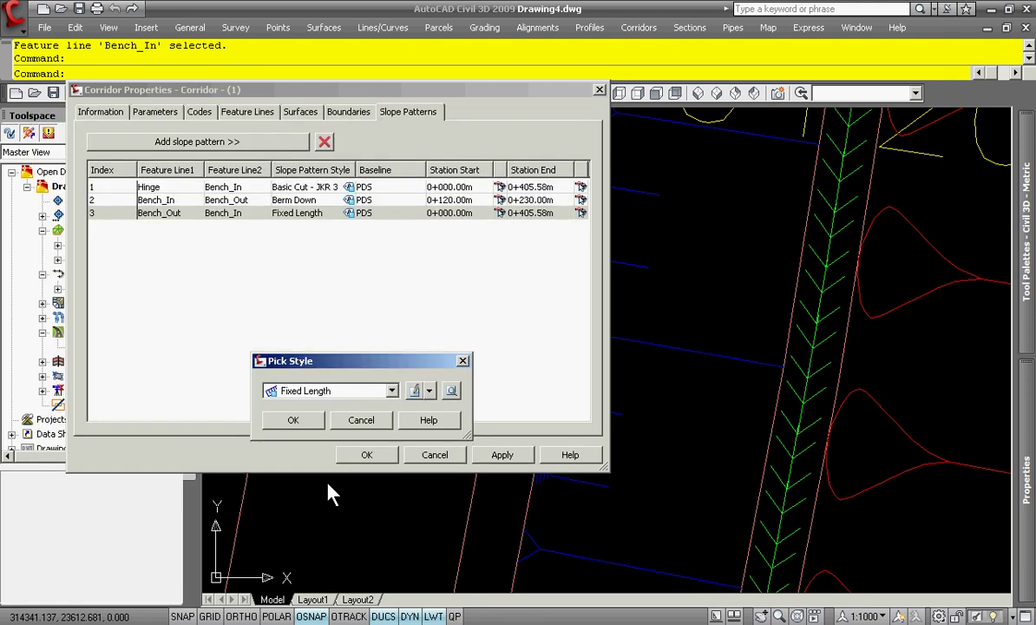
left_click(294, 420)
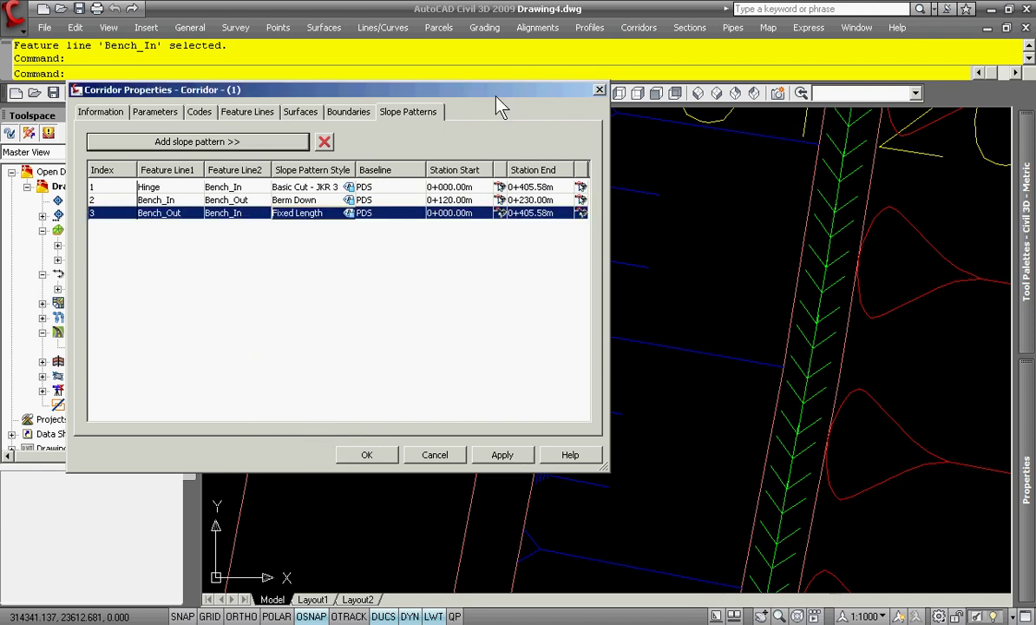